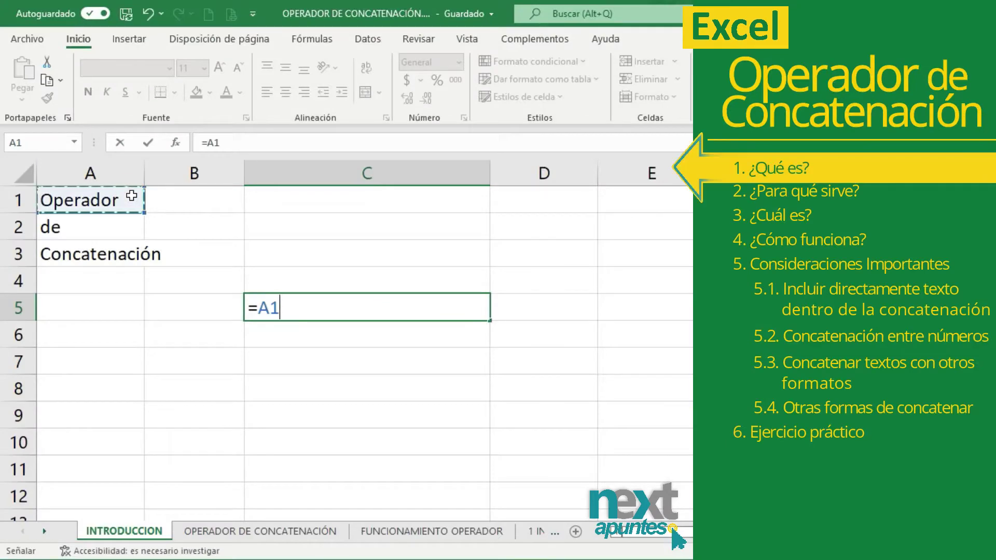
- Enter =A1&" "&A2&" "&A3 in C5 and check its references in the formula bar
text(&" "&)
click(136, 225)
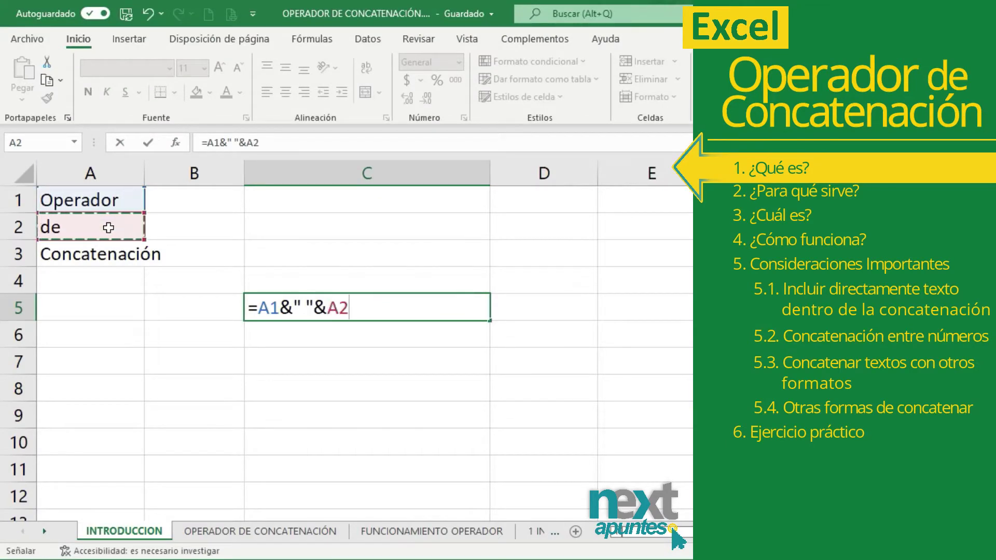
text(&" "&)
click(104, 253)
key(ctrl+Return)
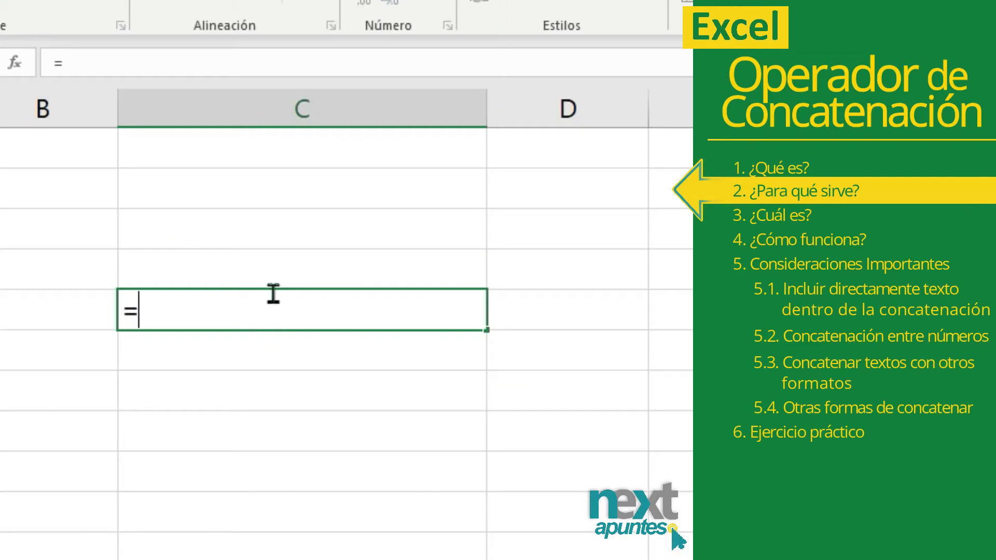
text(A1)
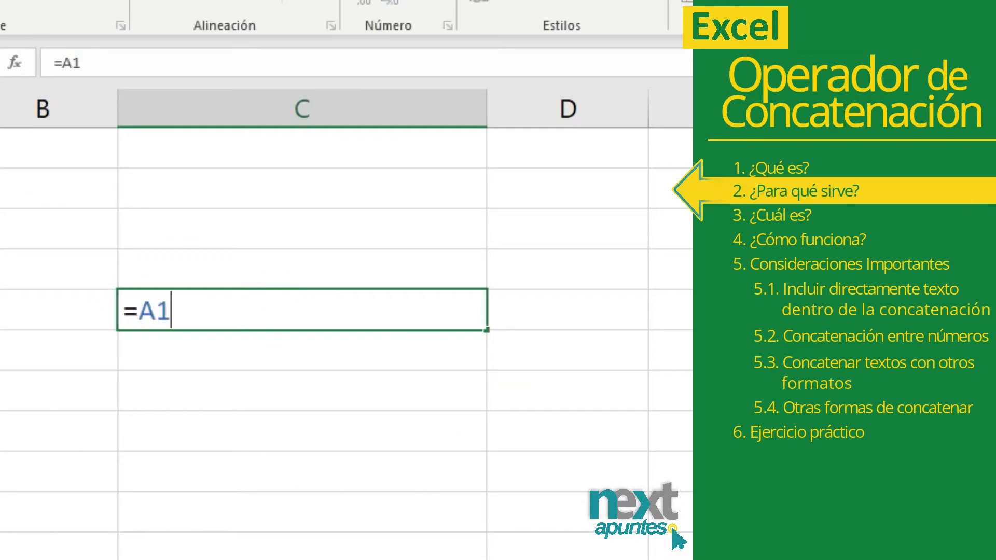
text(&" "&)
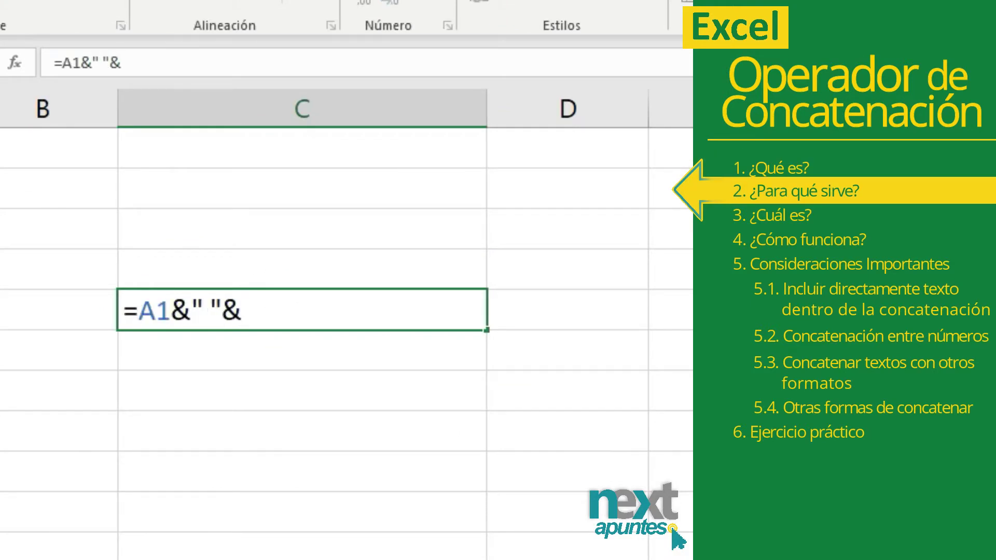
text(A2&" "&A3)
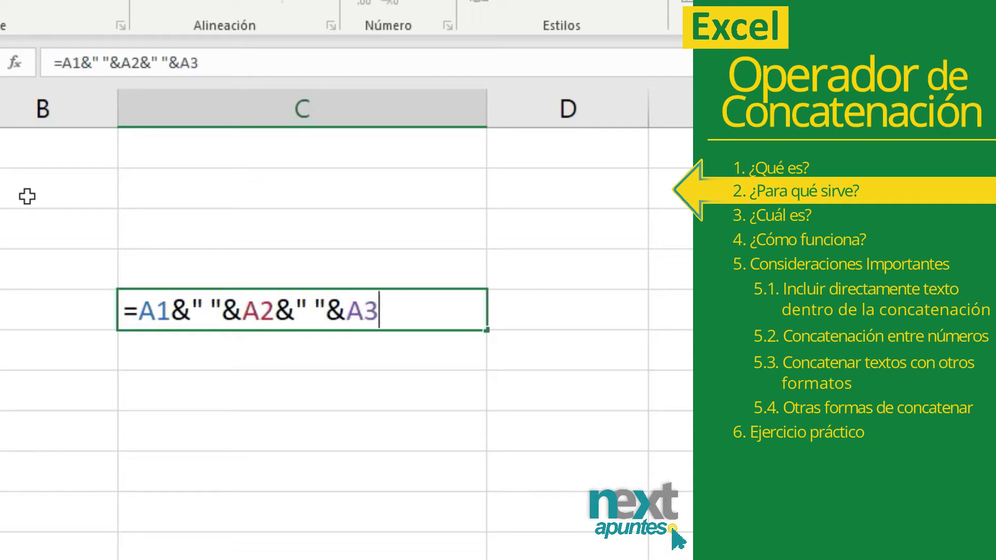
key(Return)
click(362, 313)
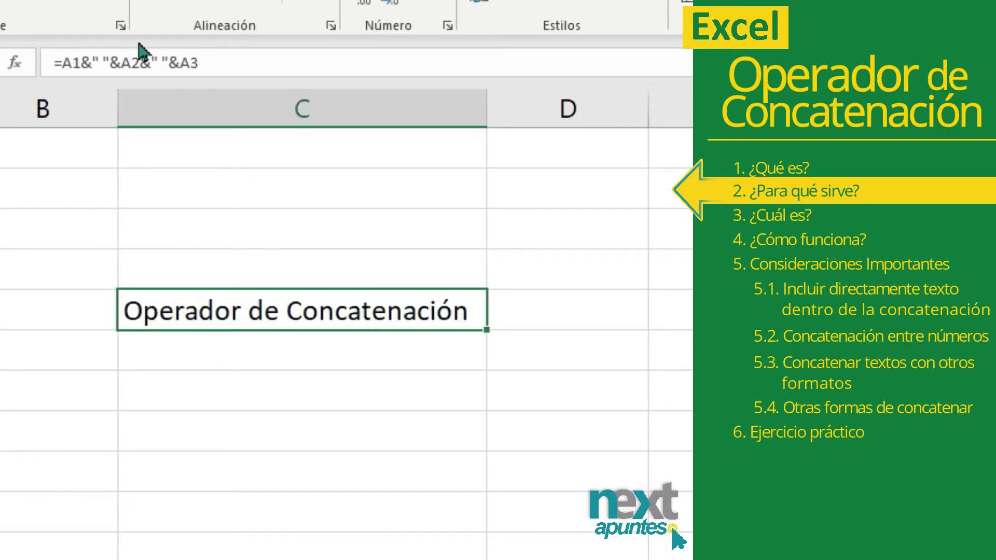
click(214, 73)
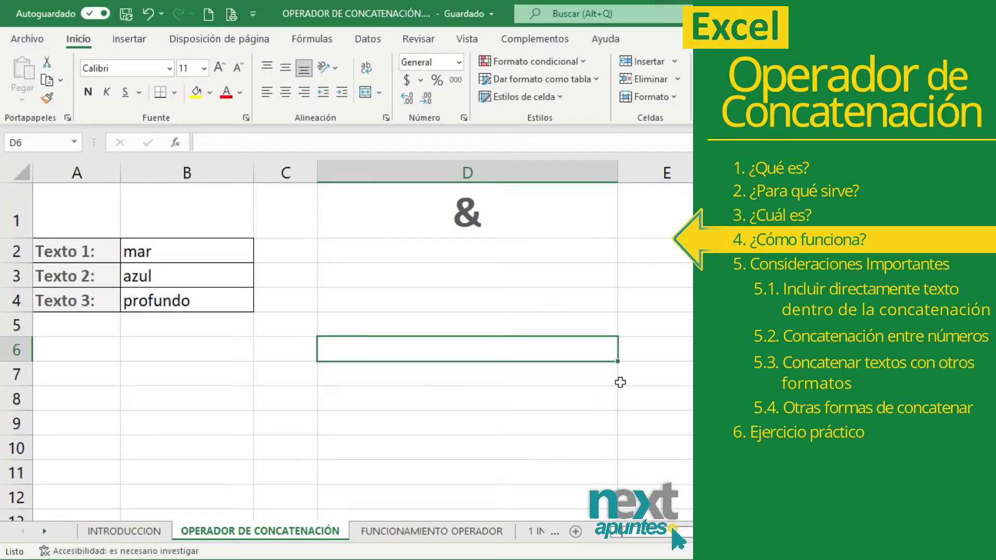
- Enter =B2&B3&B4 in D6 so it shows marazulprofundo
click(443, 344)
text(=)
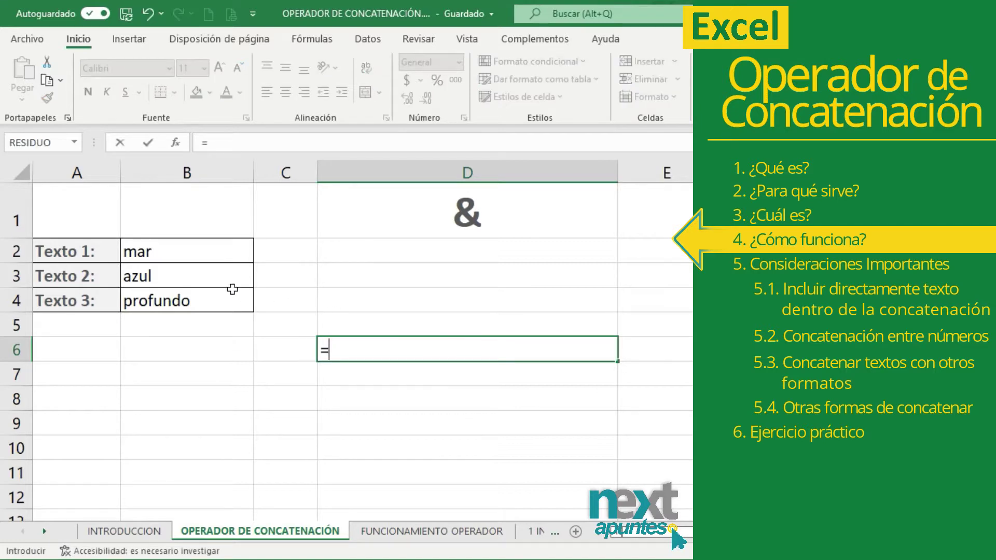
click(204, 253)
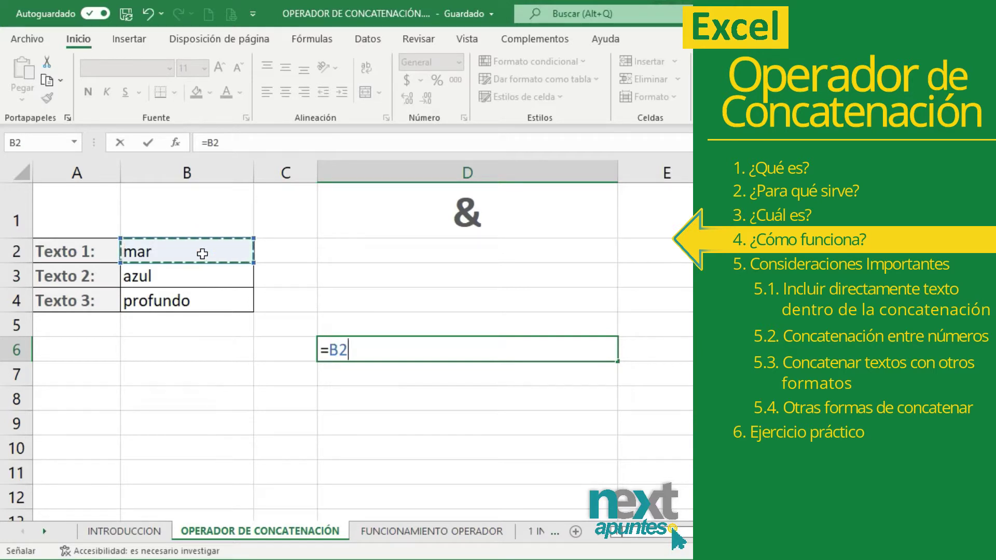
text(&)
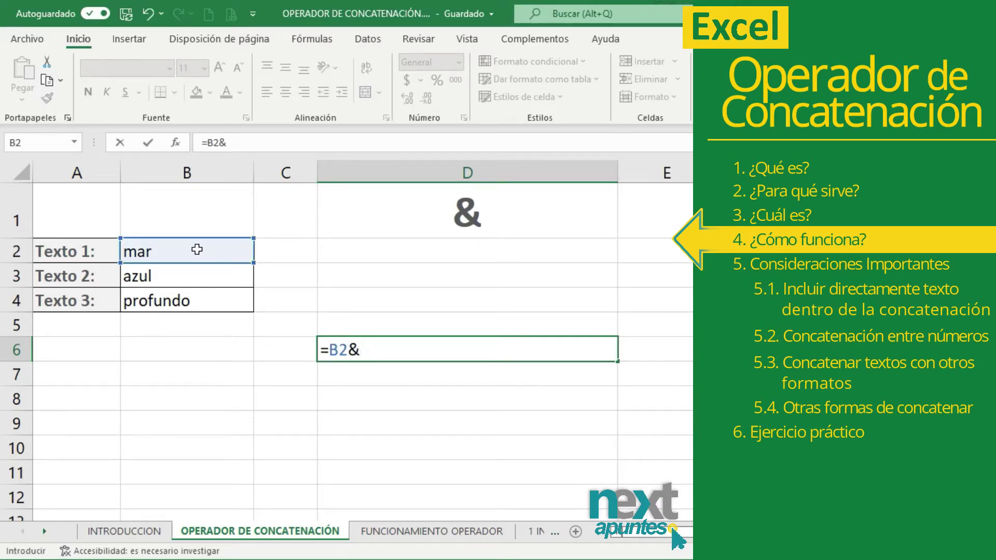
click(174, 280)
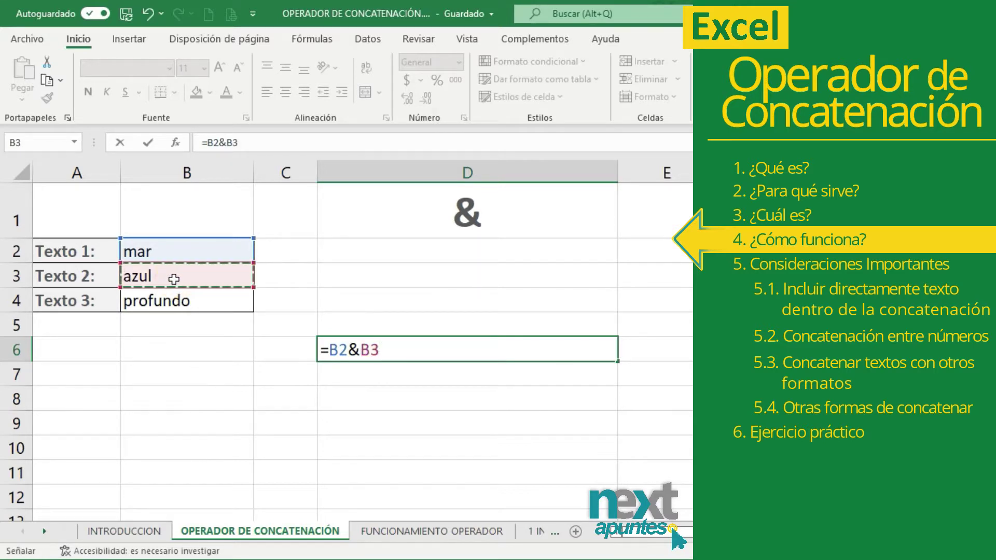
text(&)
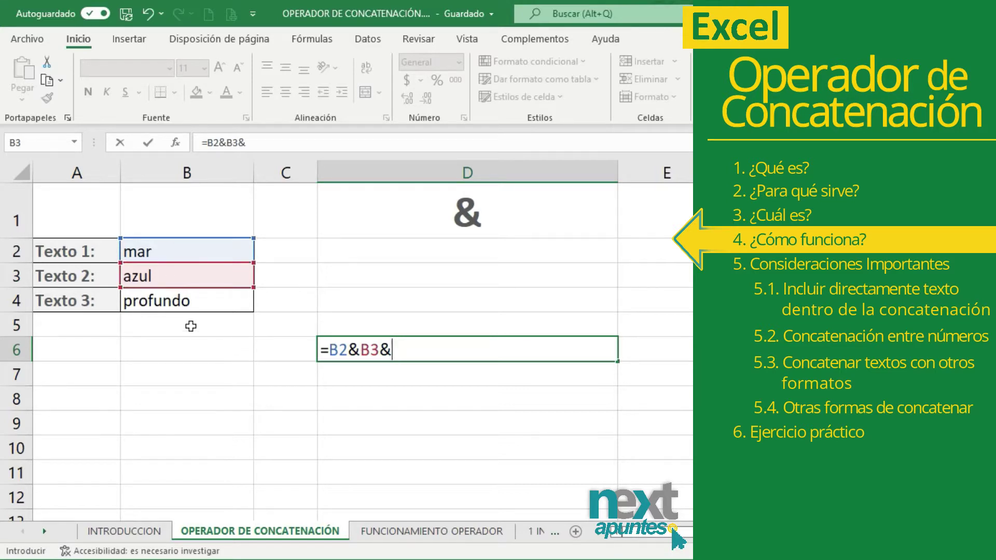
click(192, 306)
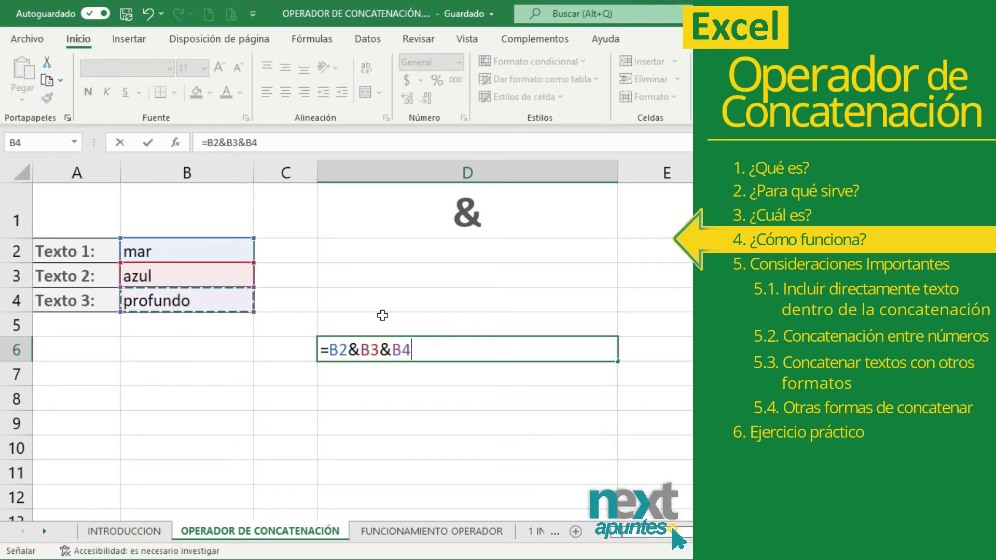
key(Return)
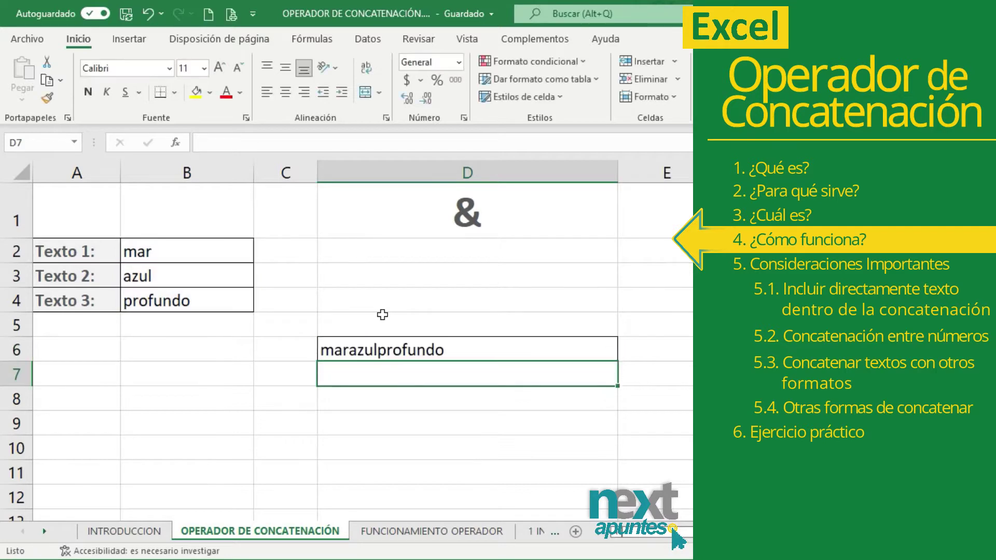
- Reselect D6 to review the formula, then clear it
click(387, 349)
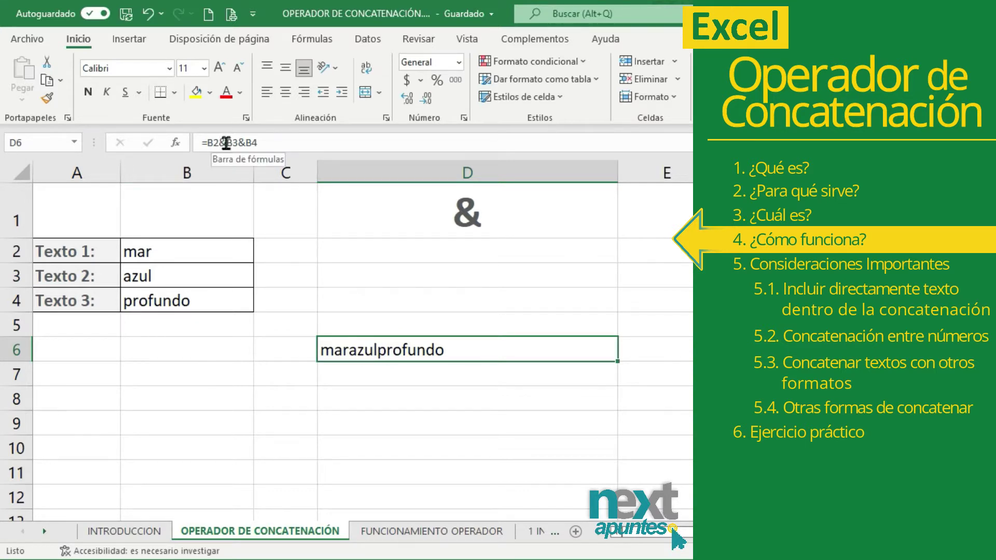
click(368, 344)
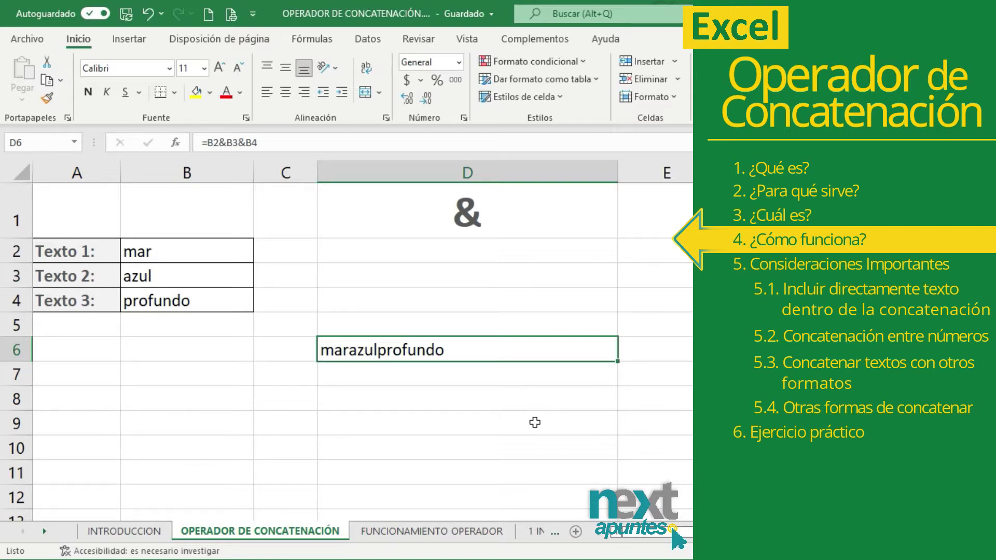
key(Delete)
- Enter =B2&" "&B3&" "&B4 in D6 so it reads mar azul profundo
text(=)
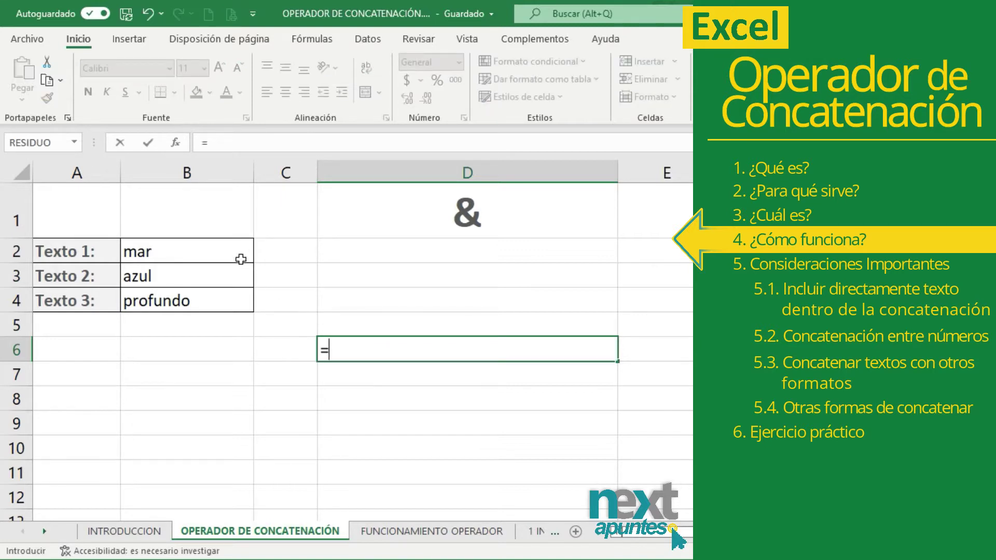
click(228, 249)
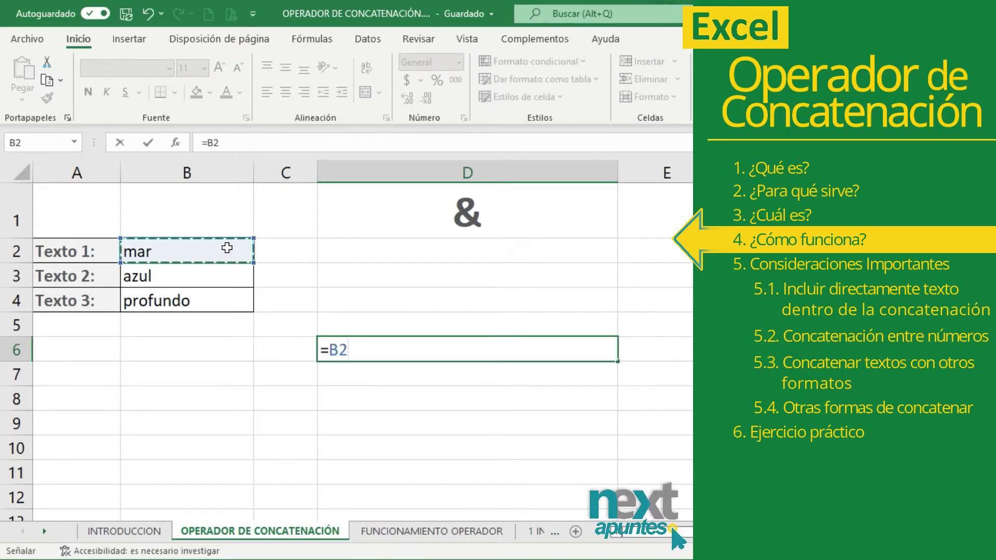
text(&)
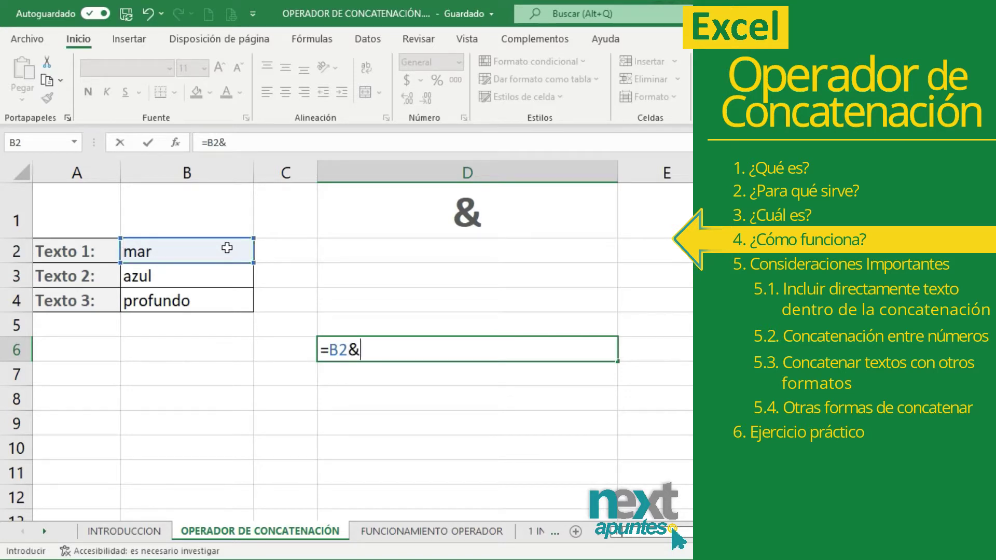
text(" "&)
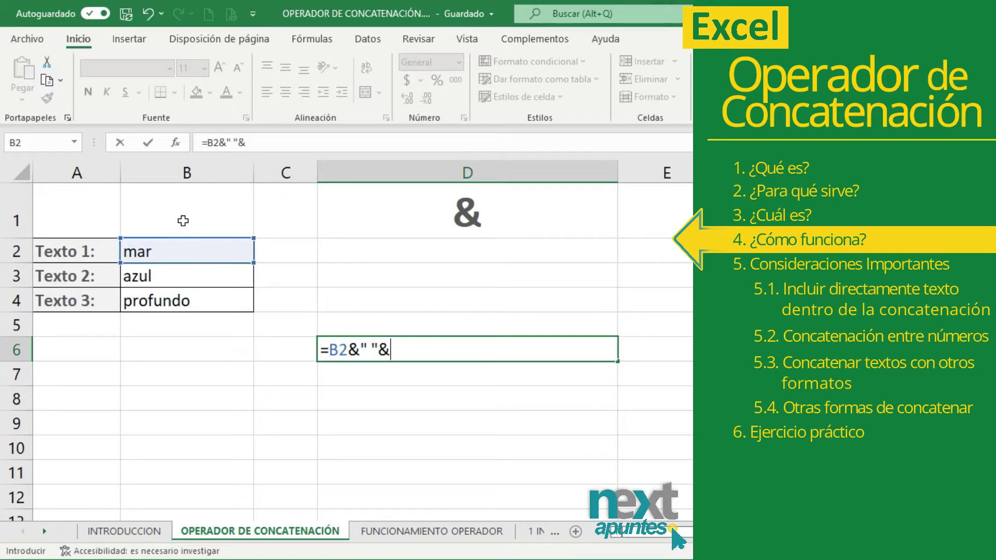
click(140, 273)
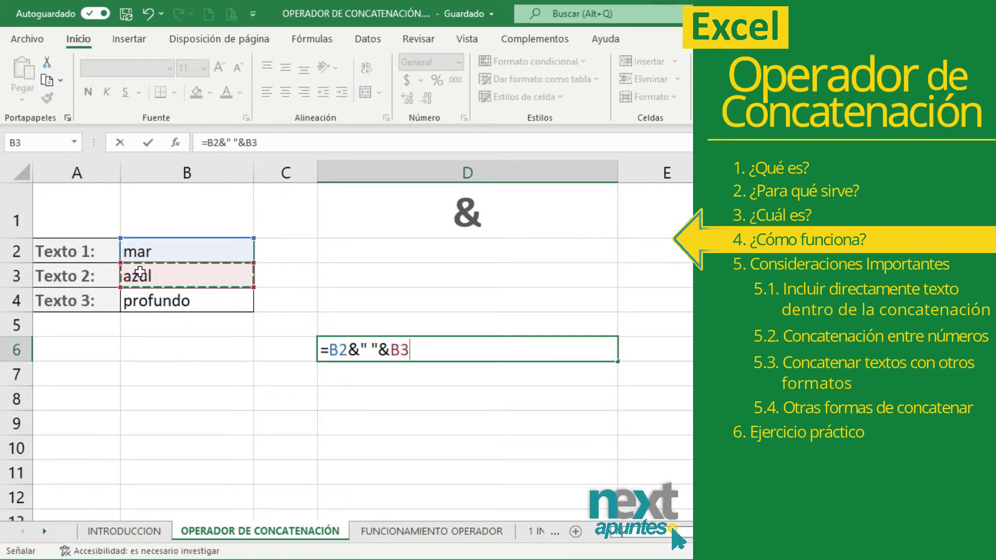
text(&)
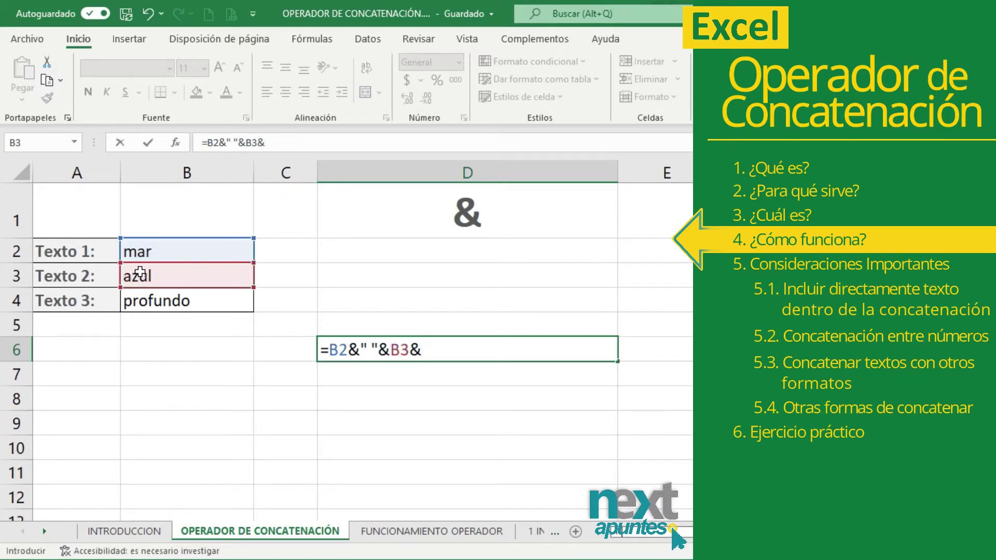
text(" "&)
click(139, 299)
key(Return)
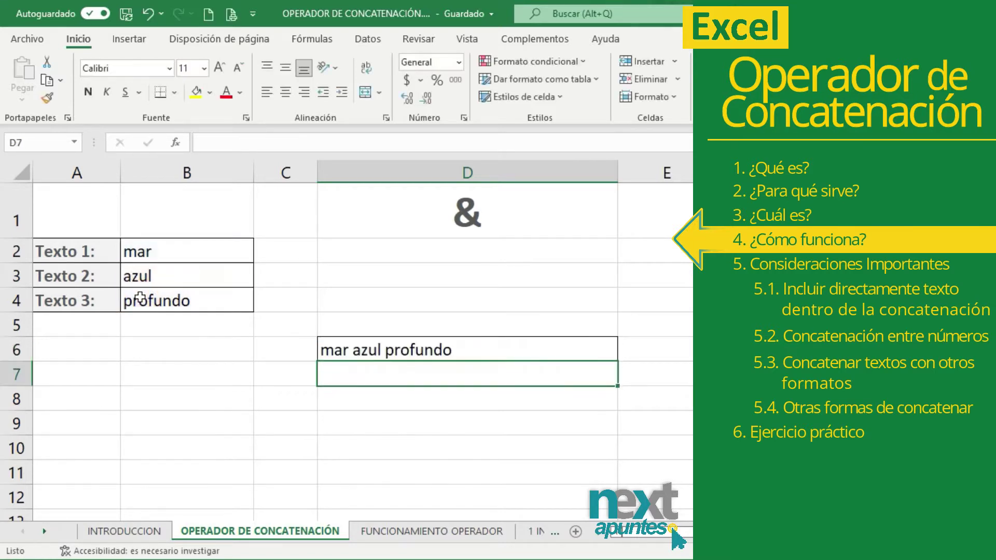
- Review D6's formula against the source words mar, azul and profundo in B2–B4
click(422, 348)
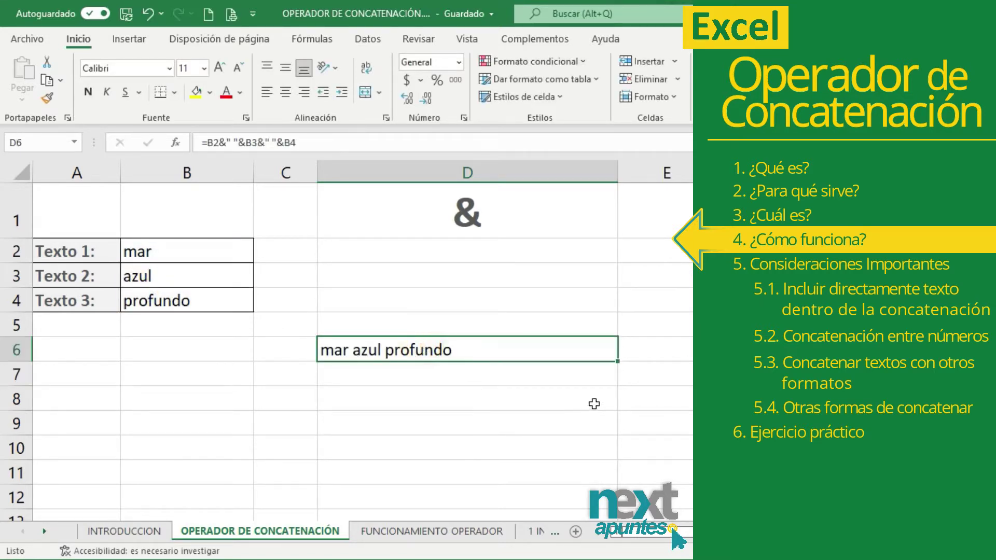
click(534, 329)
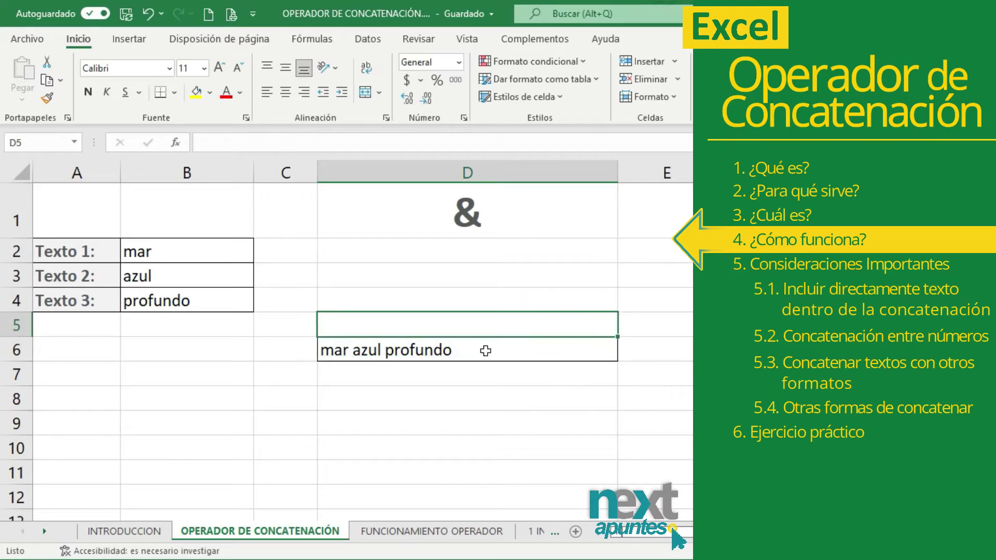
click(486, 351)
click(191, 254)
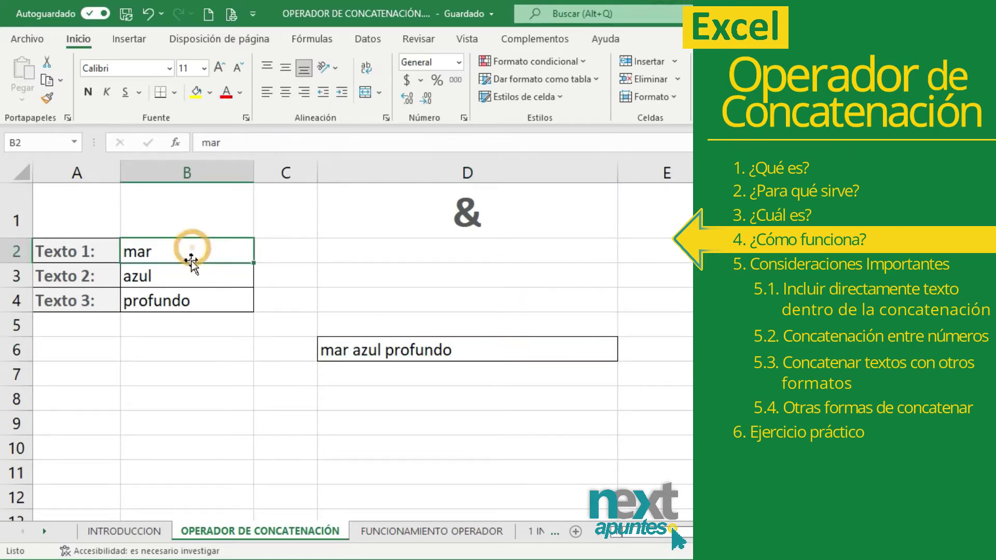
click(192, 271)
click(195, 297)
- On FUNCIONAMIENTO OPERADOR, point out the & heading and start H6's formula with B6
click(513, 220)
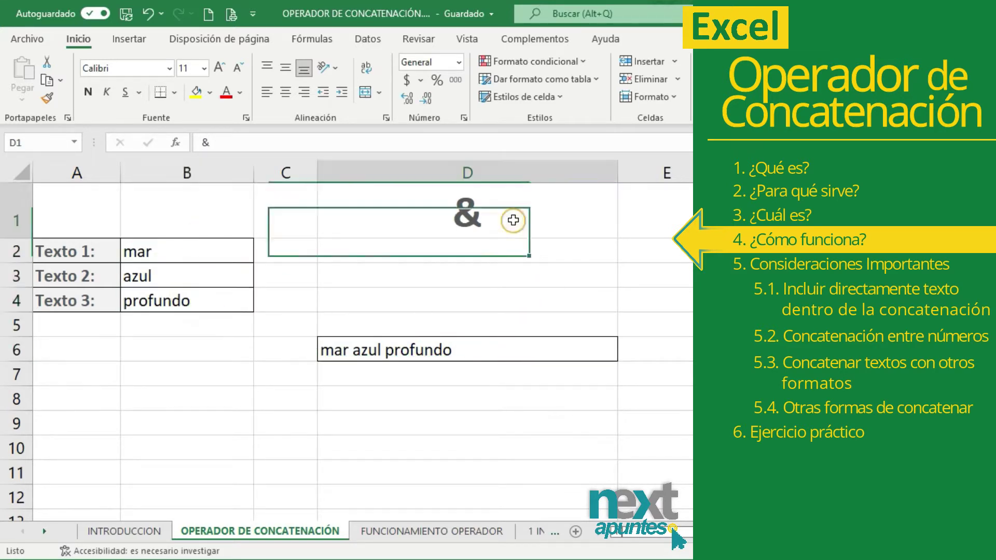
click(491, 268)
click(486, 222)
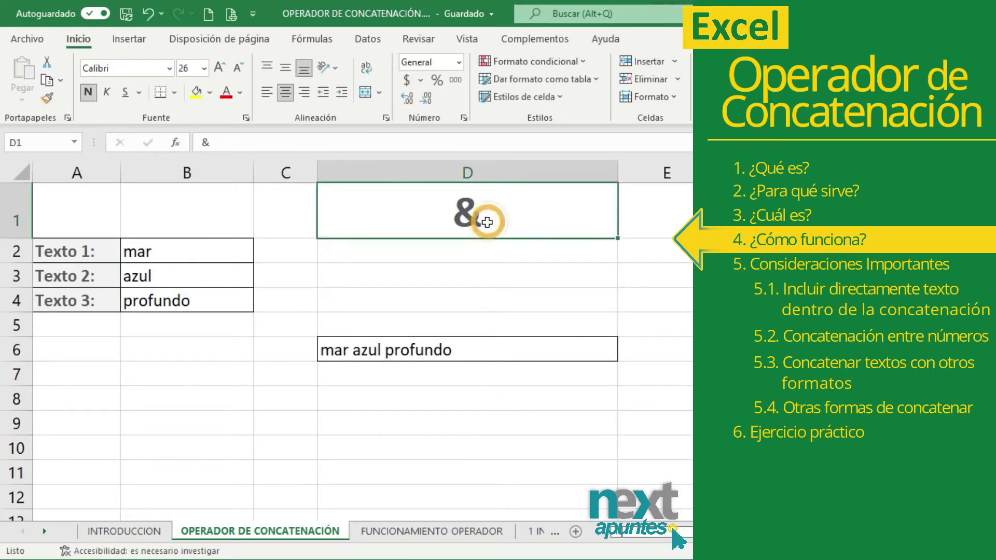
text(=)
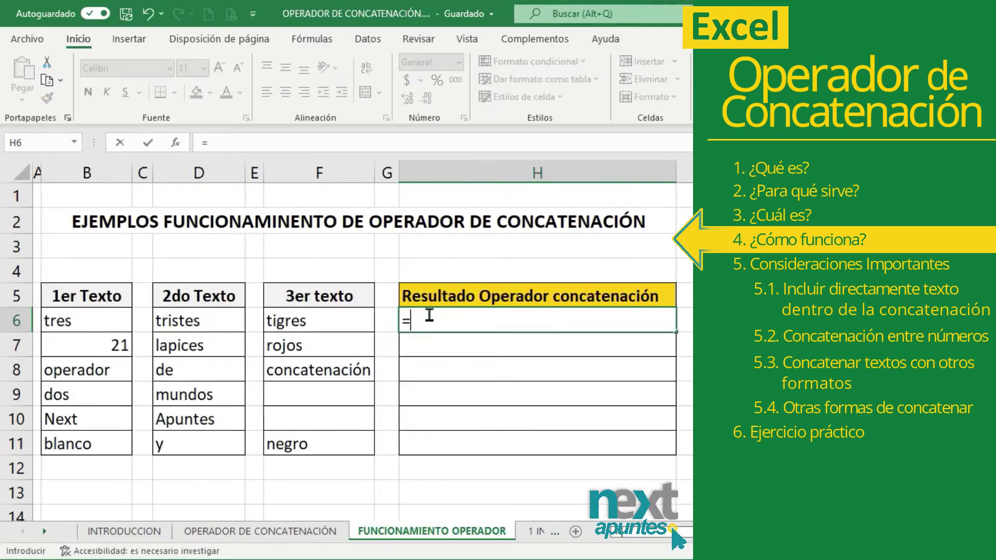
click(113, 317)
- Finish H6 as =B6&" "&D6&" "&F6, giving tres tristes tigres
text(&" "&)
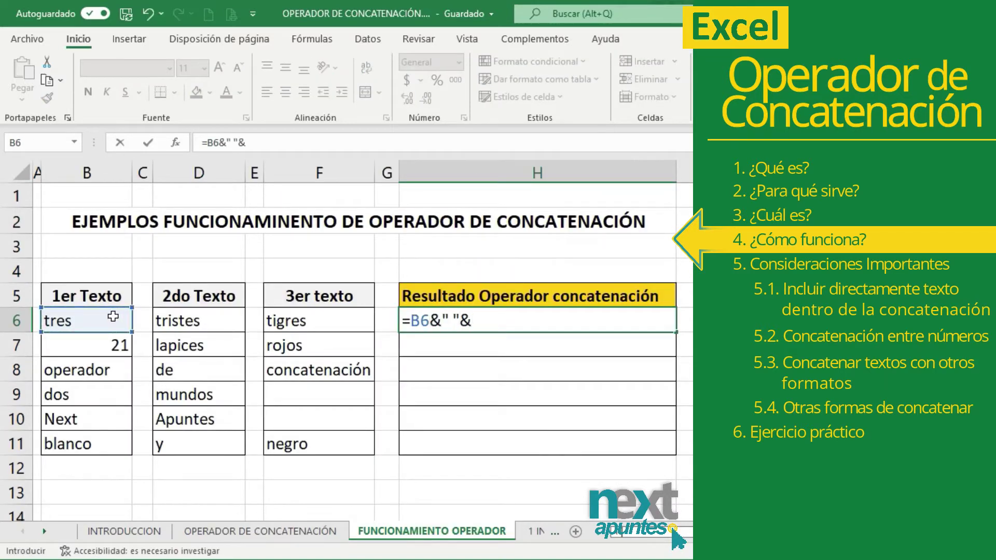
click(175, 321)
text(&" "&)
click(319, 321)
key(Return)
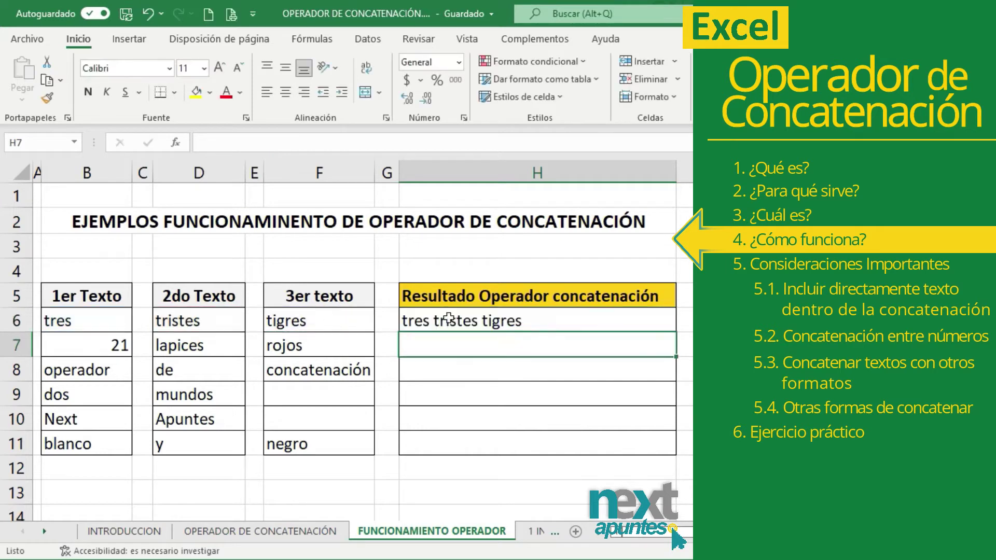
click(449, 318)
double_click(416, 318)
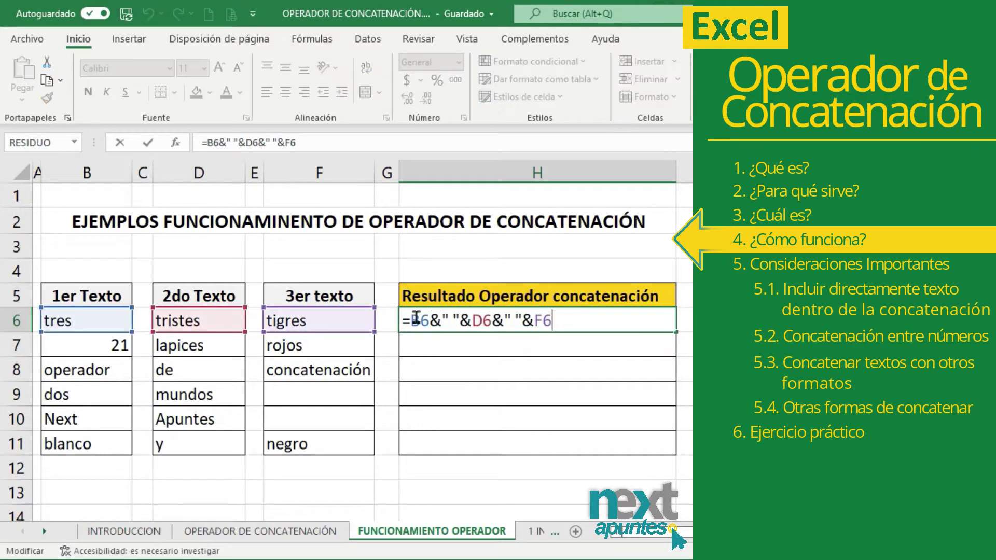
key(Return)
- Enter =B7&" "&D7&" "&F7 in H7, giving 21 lapices rojos
text(=)
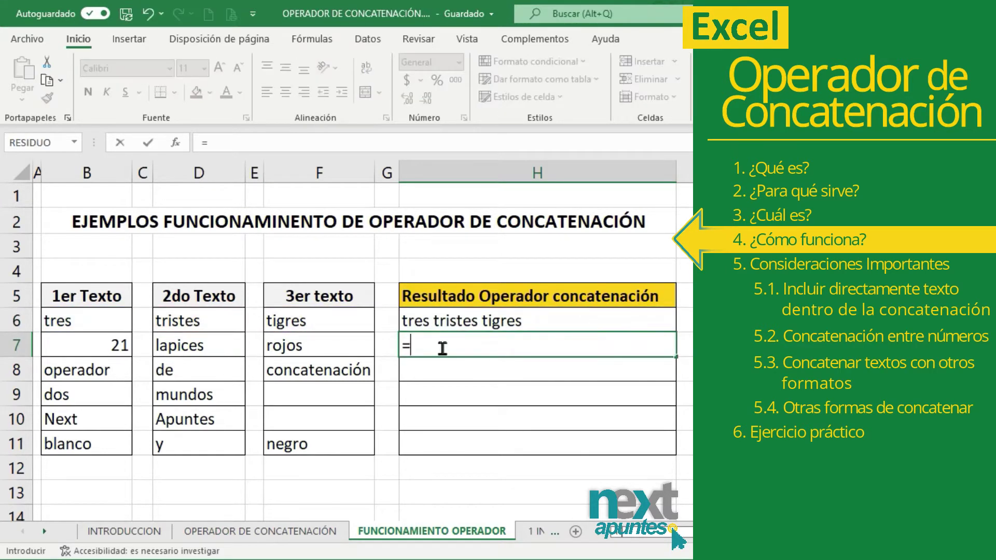
click(123, 345)
text(&" "&)
click(171, 344)
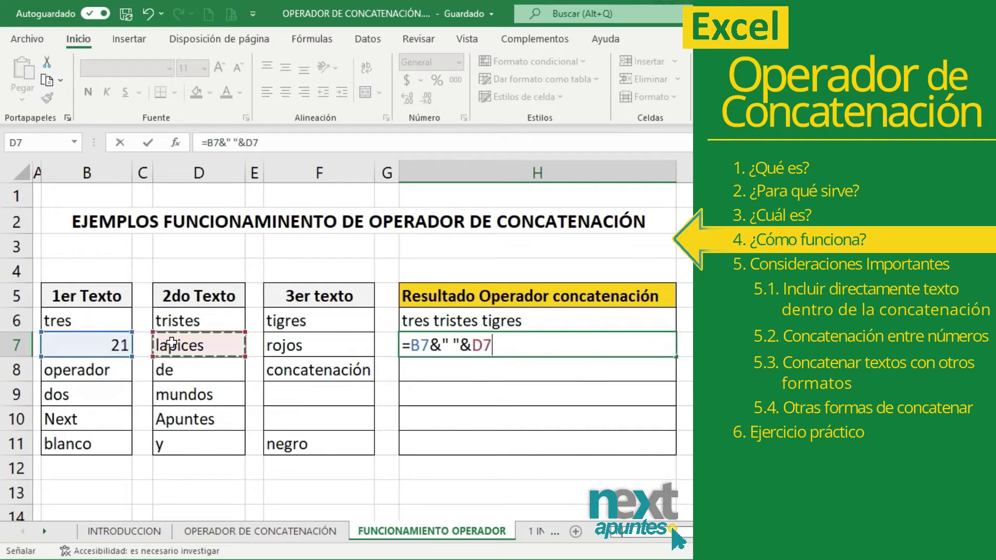
text(&" "&)
click(317, 345)
key(Return)
click(441, 345)
click(441, 361)
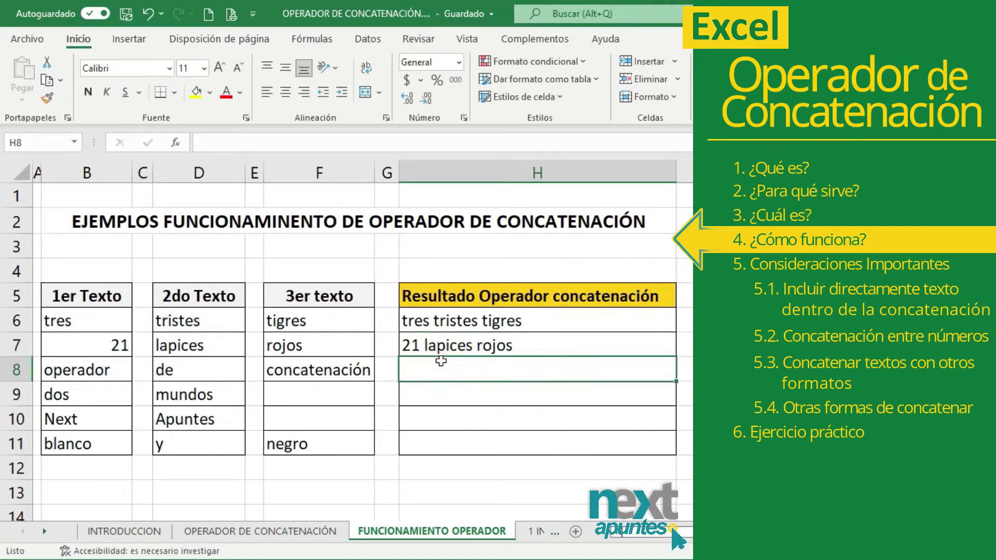
- Join B8, D8 and F8 in H8 to read operador de concatenación
text(=)
click(78, 369)
text(&" "&)
click(165, 369)
text(&" )
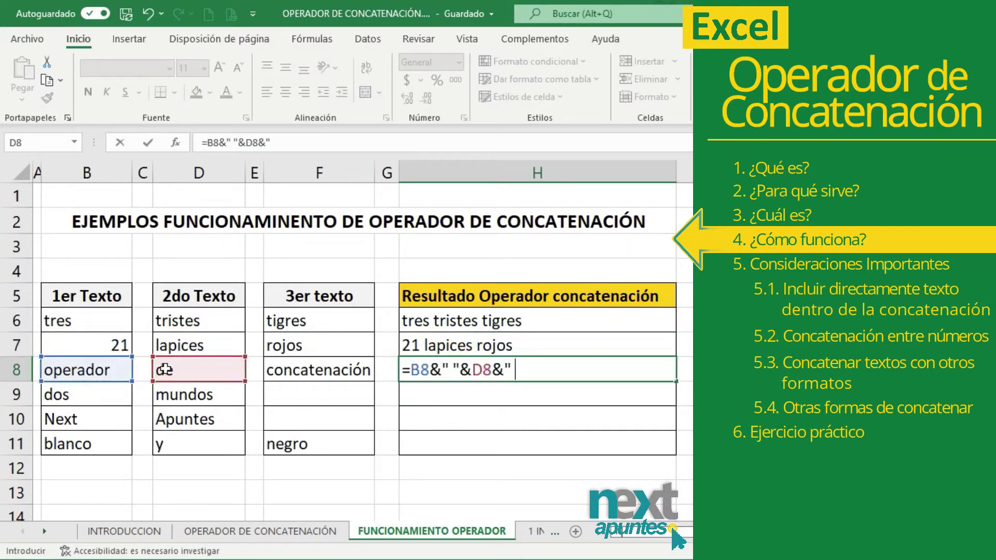
text("&)
click(316, 370)
key(Return)
- Build H9 giving dos mundos and H10 giving Next Apuntes
text(=)
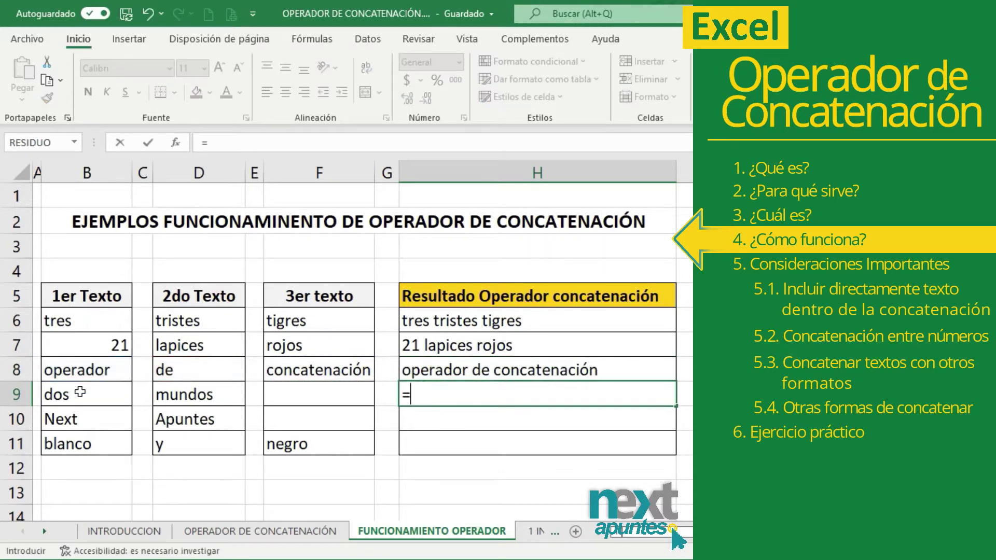
click(80, 392)
text(&" "&)
click(188, 398)
key(Return)
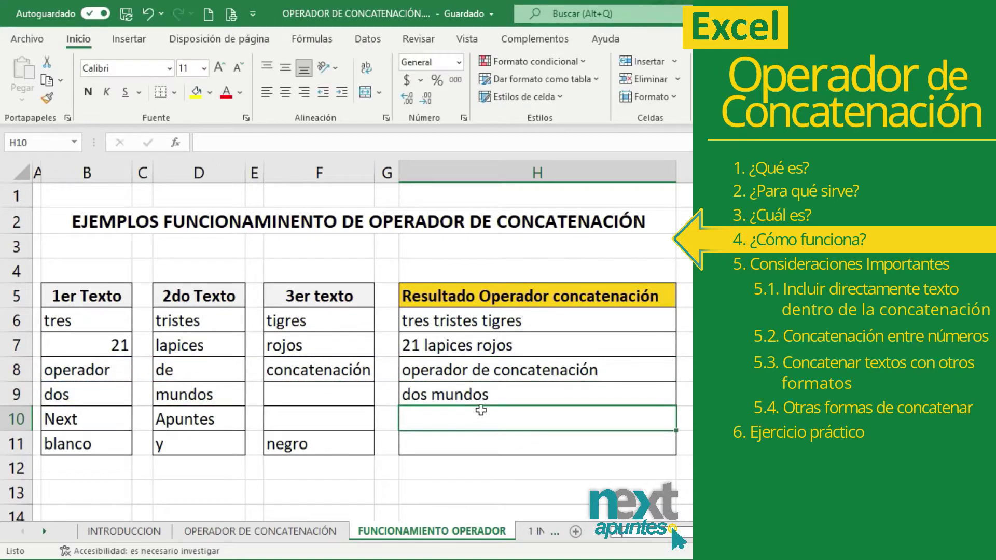
text(=)
click(77, 419)
- Join B11, D11 and F11 with spaces in H11, giving blanco y negro
text(&" "&)
click(198, 419)
key(Return)
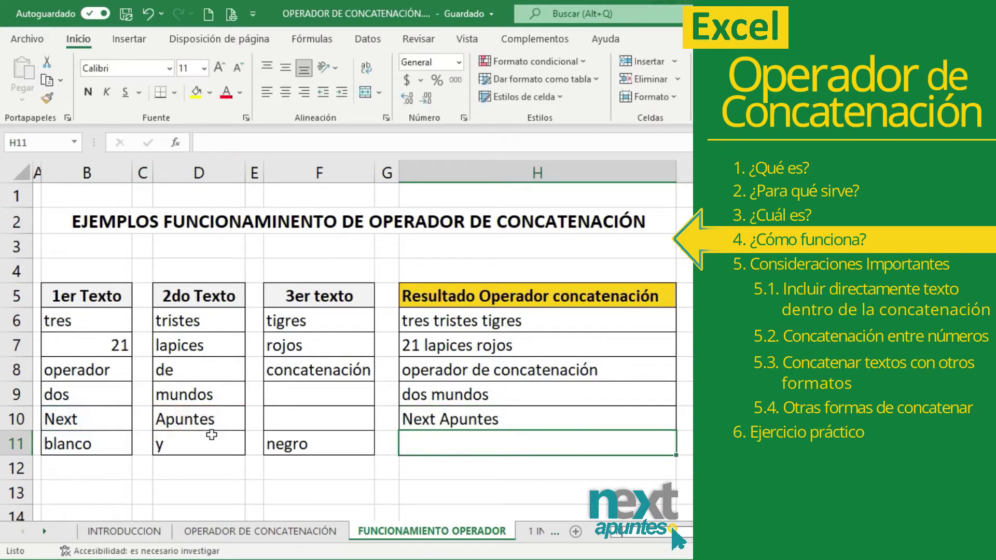
text(=)
click(97, 441)
text(&" "&)
click(163, 441)
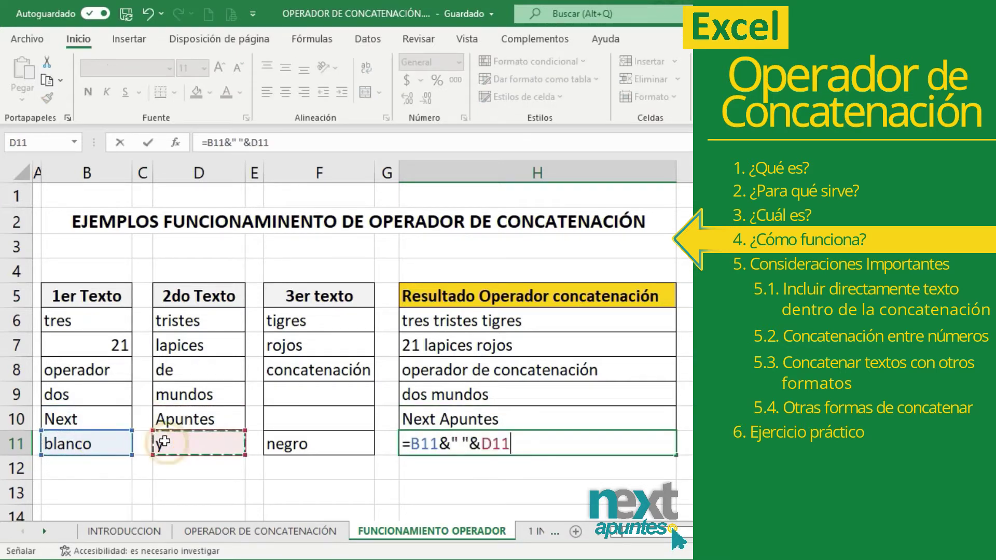
text(&" "&)
click(319, 441)
key(Return)
click(624, 436)
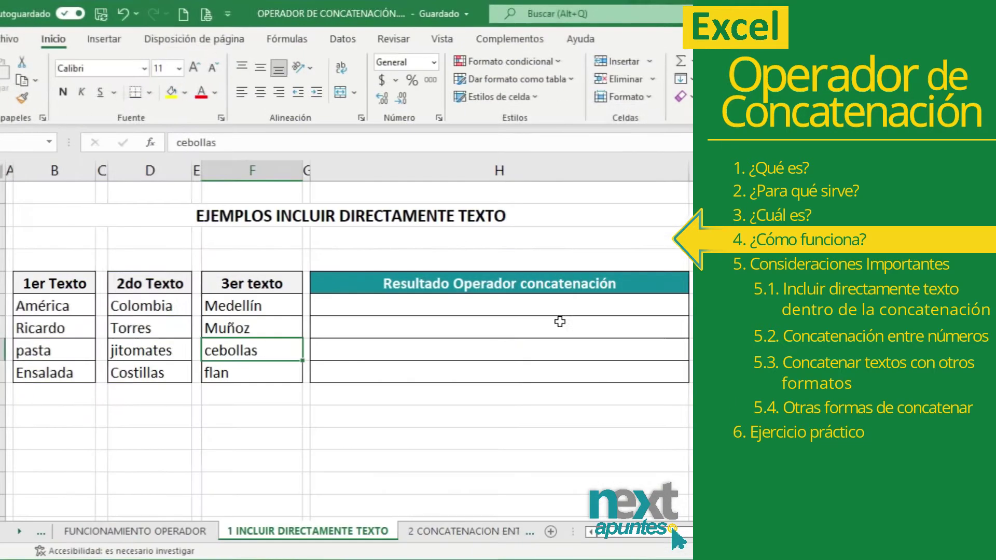
- Build H6 with "Continente: ", " - País: ", " - Ciudad: " labels before B6, D6 and F6
click(403, 303)
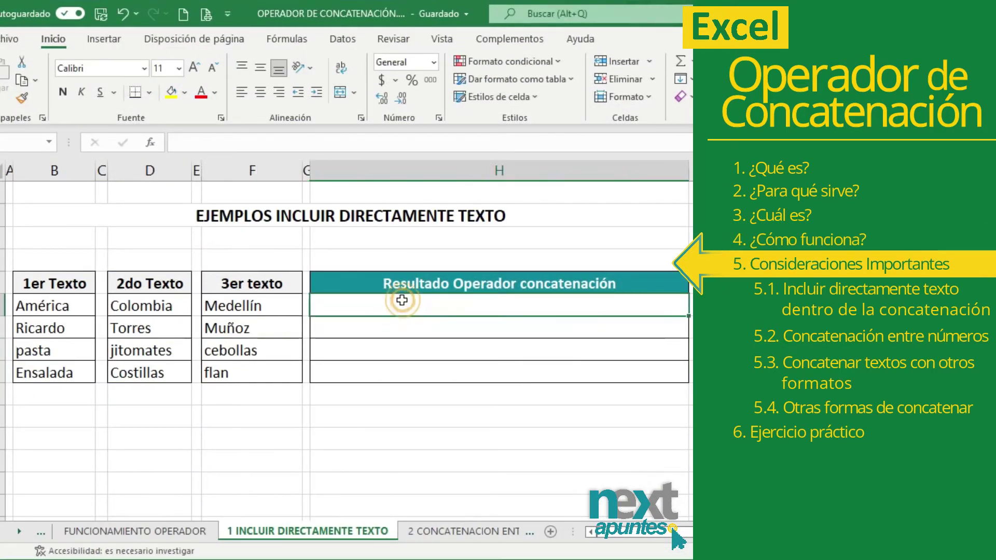
click(336, 218)
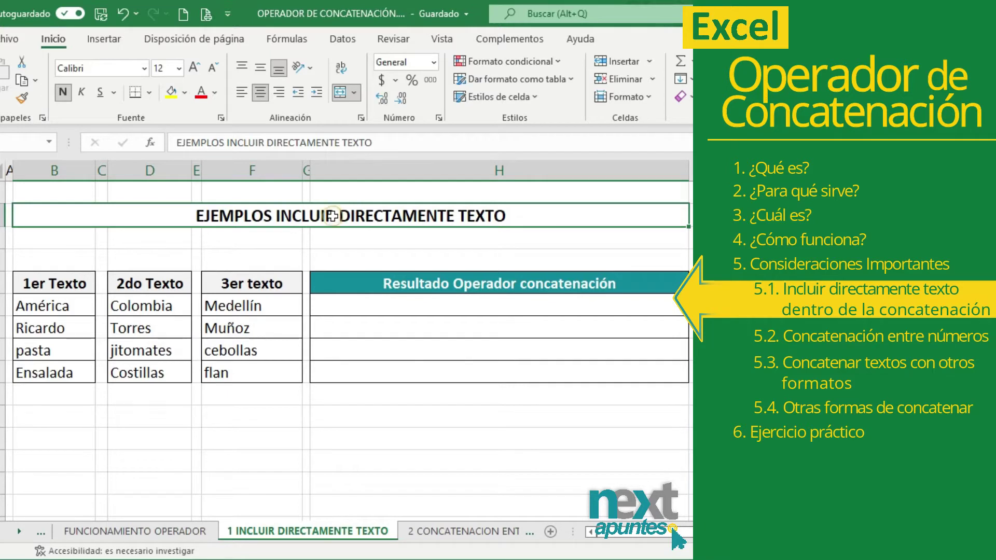
click(331, 216)
click(402, 310)
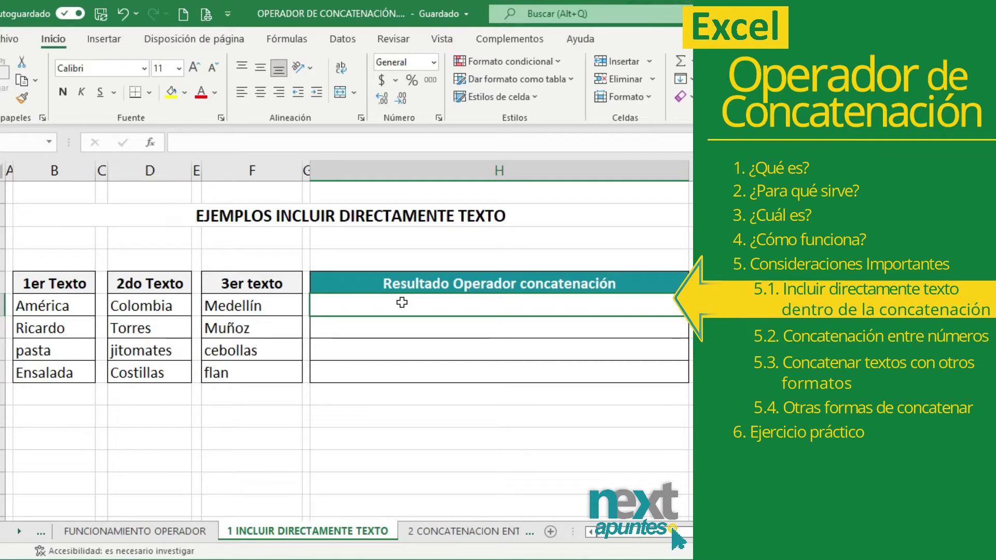
text(=)
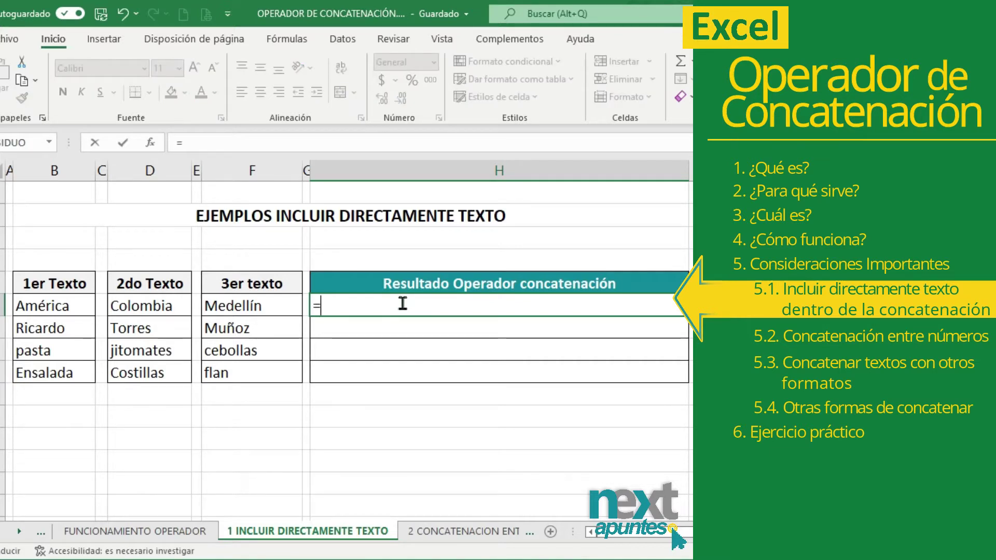
text("Con)
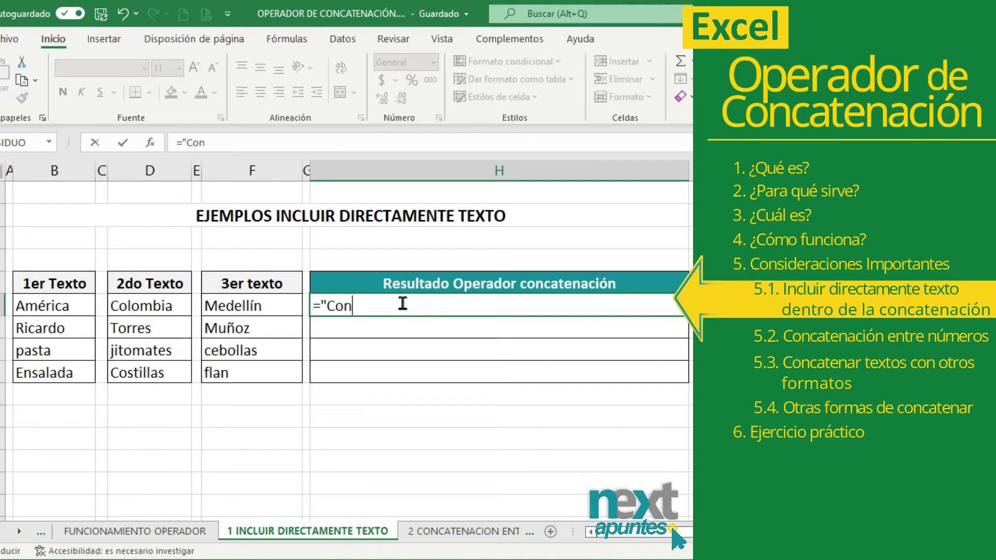
text(tin)
text(te)
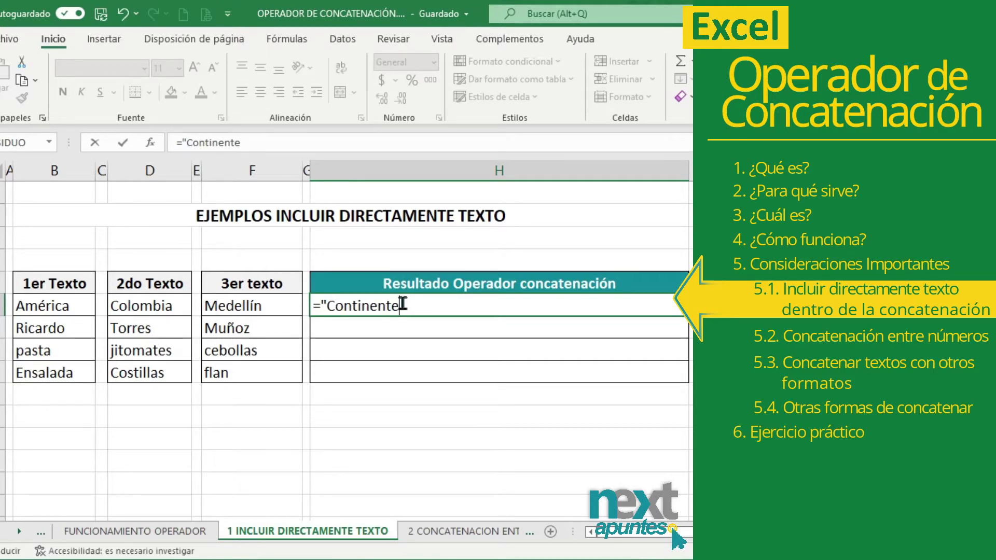
text(: "&)
click(69, 310)
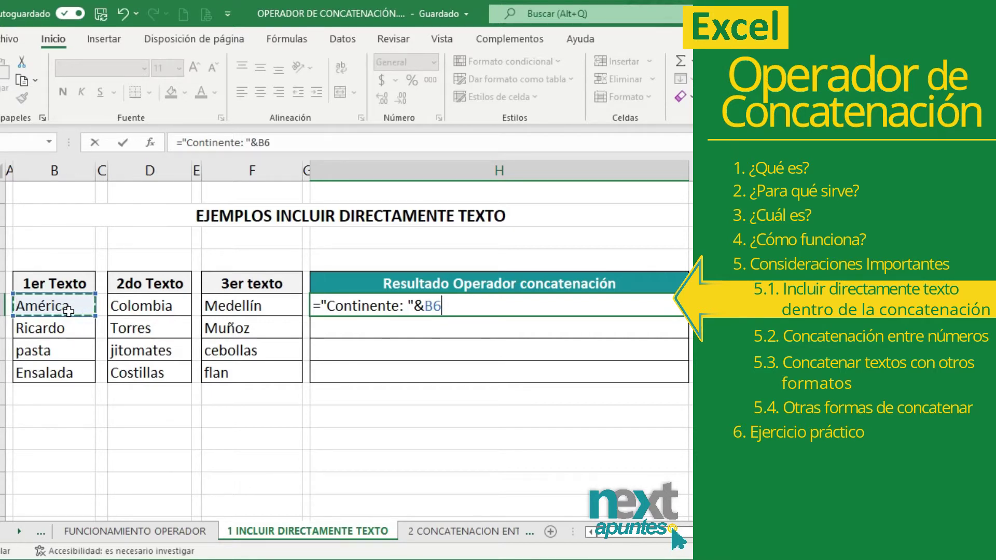
text(&)
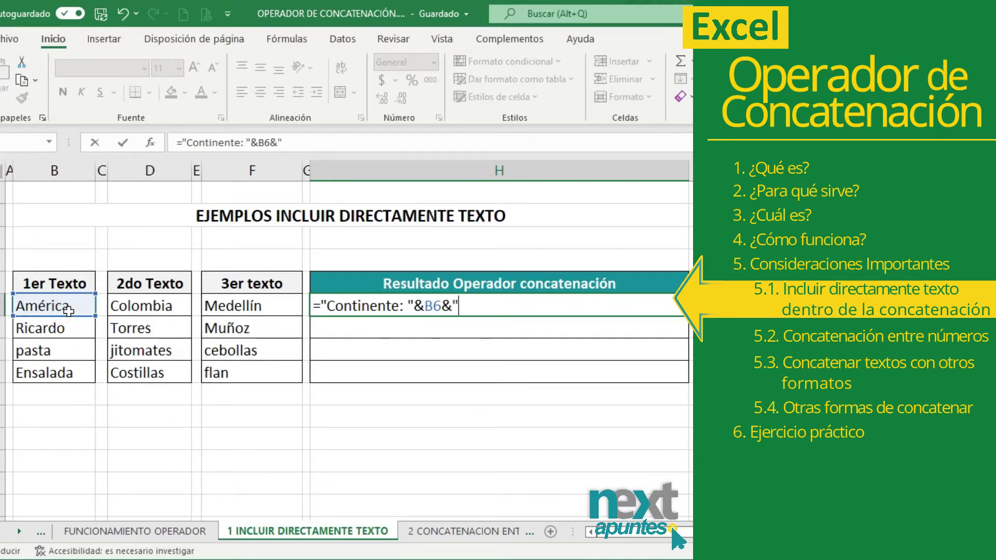
text(" - País)
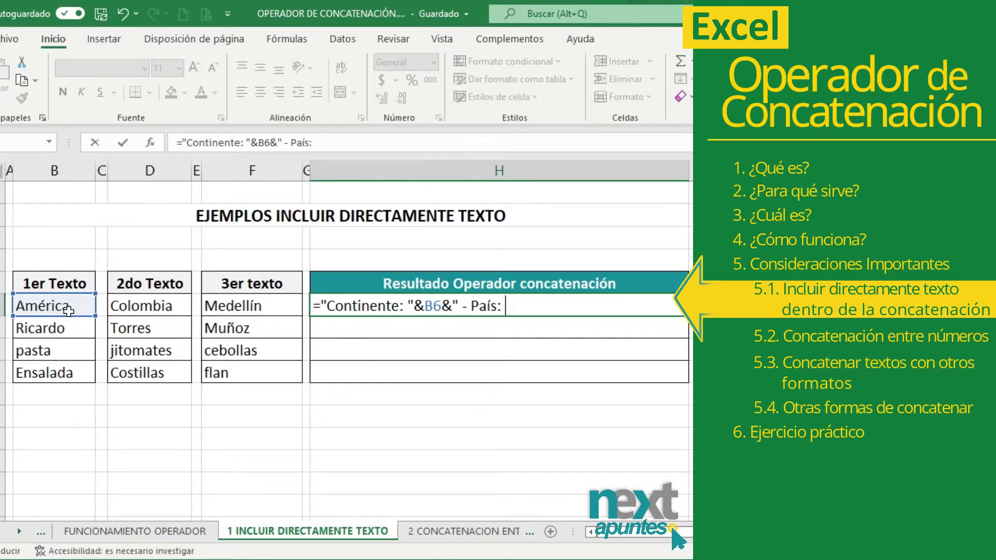
text(: "&)
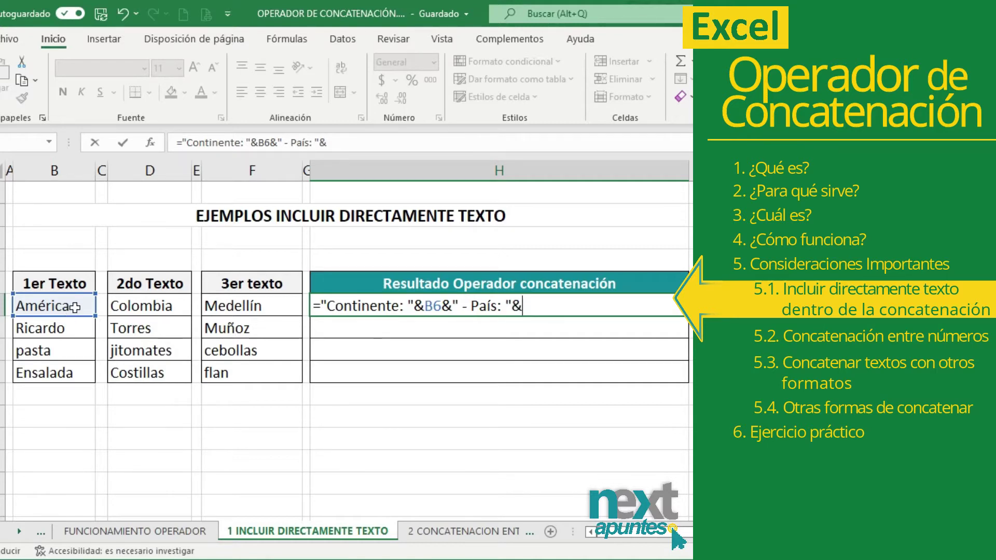
click(139, 307)
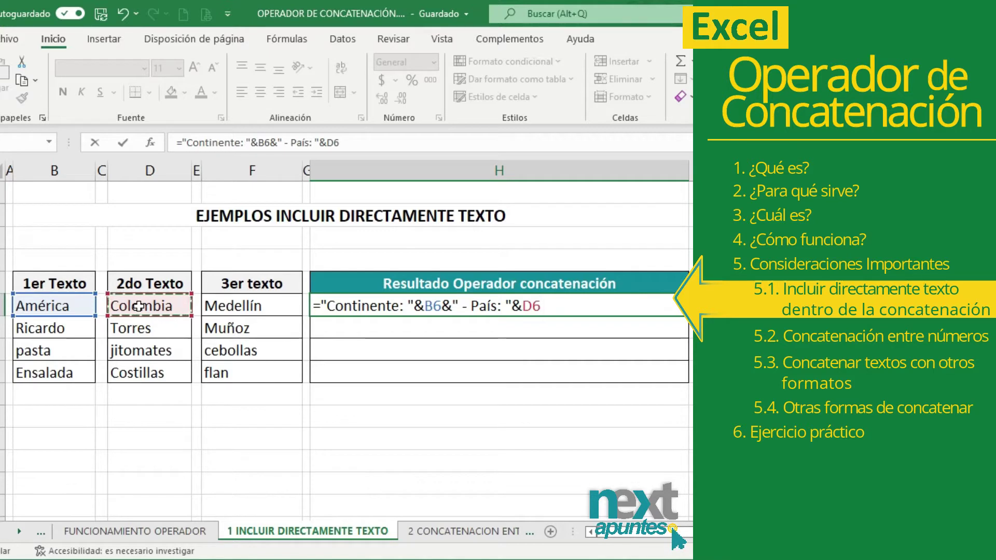
text(&)
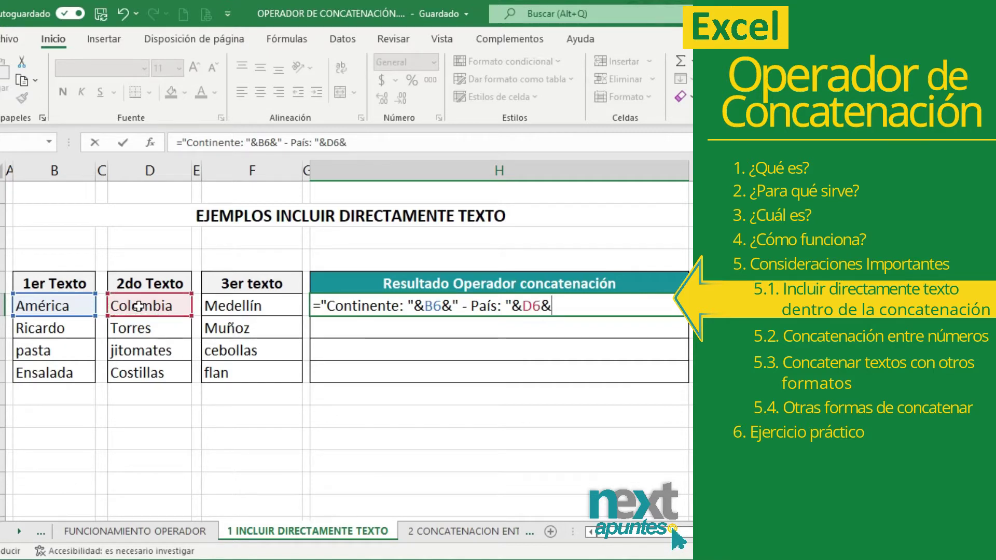
text(" - Ciud)
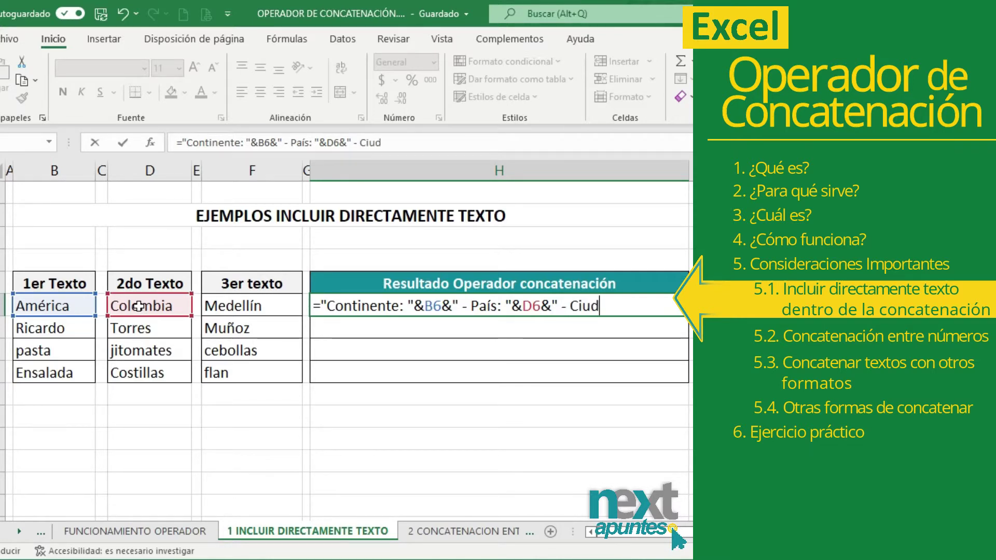
text(ad)
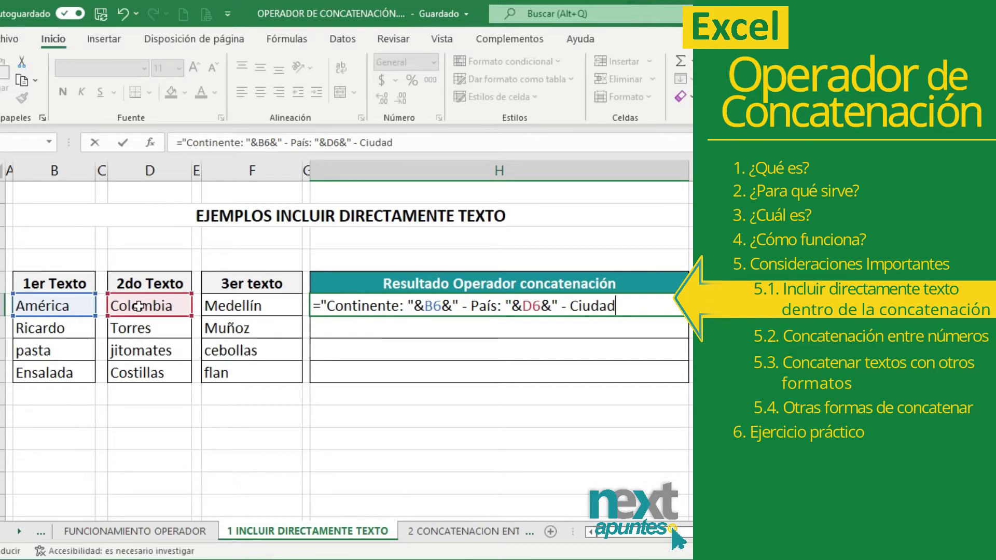
text(.)
text( ")
text(&)
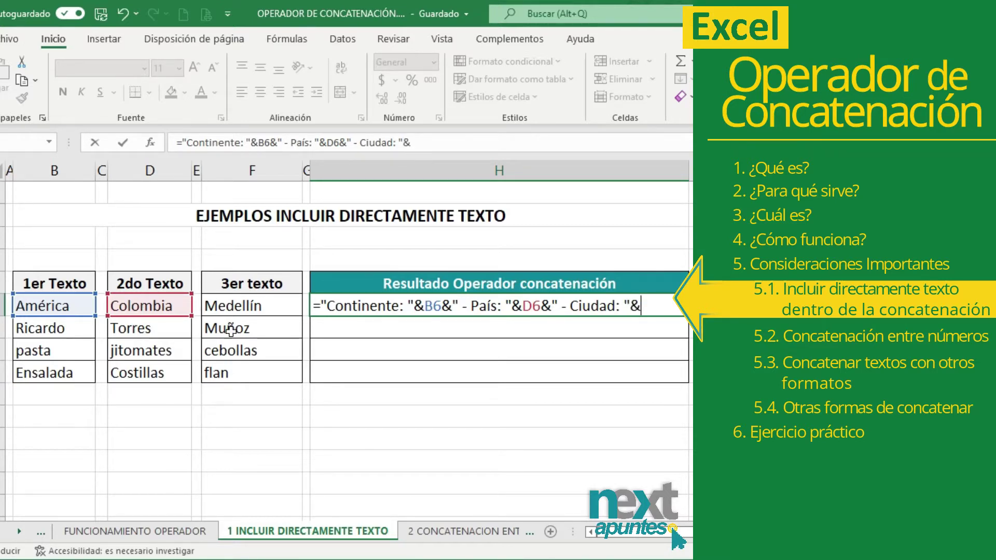
click(237, 307)
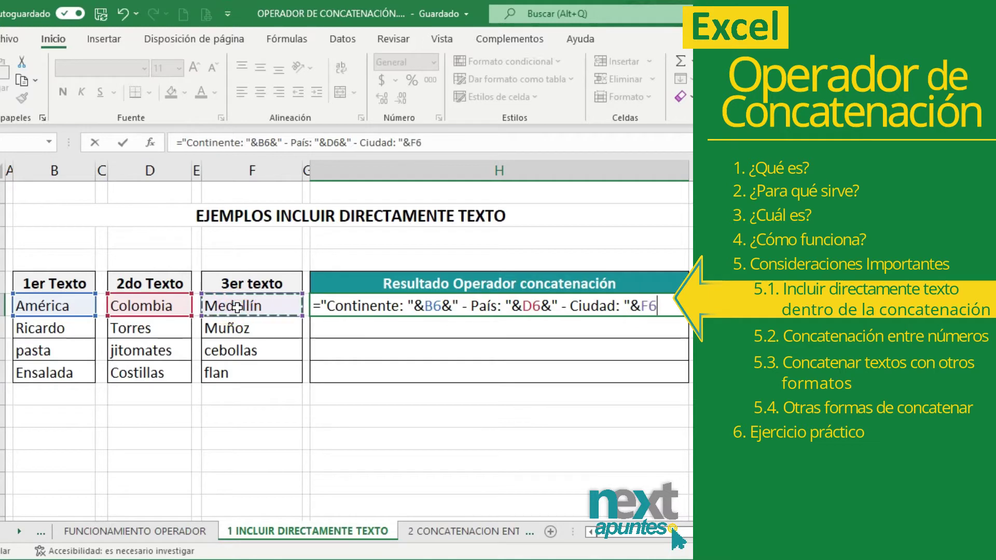
key(Return)
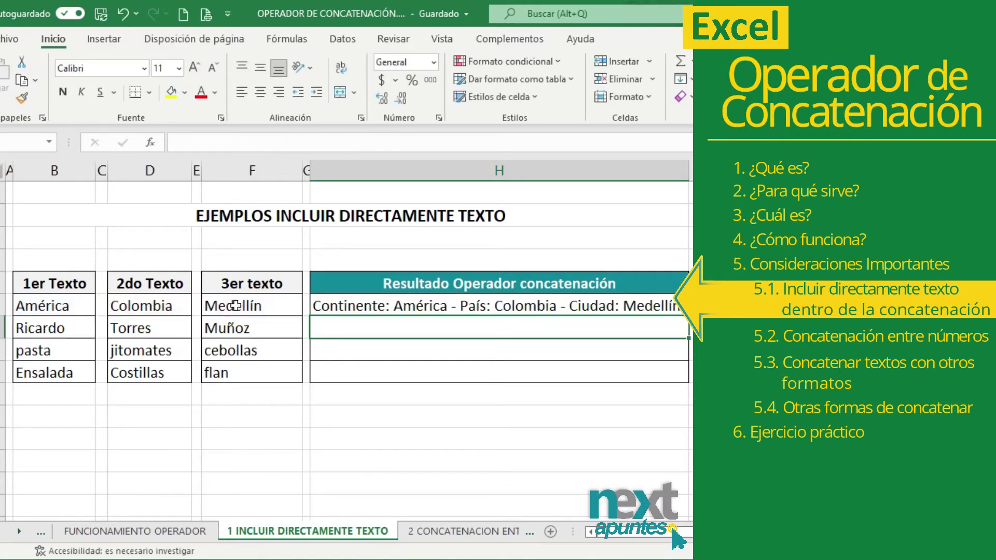
click(358, 304)
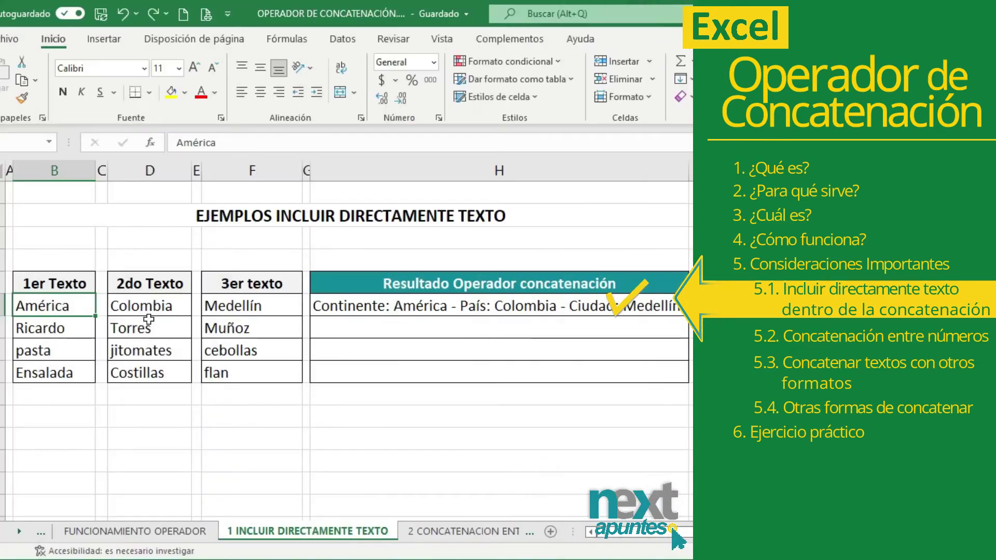
text(En)
key(BackSpace)
key(BackSpace)
text(uropa)
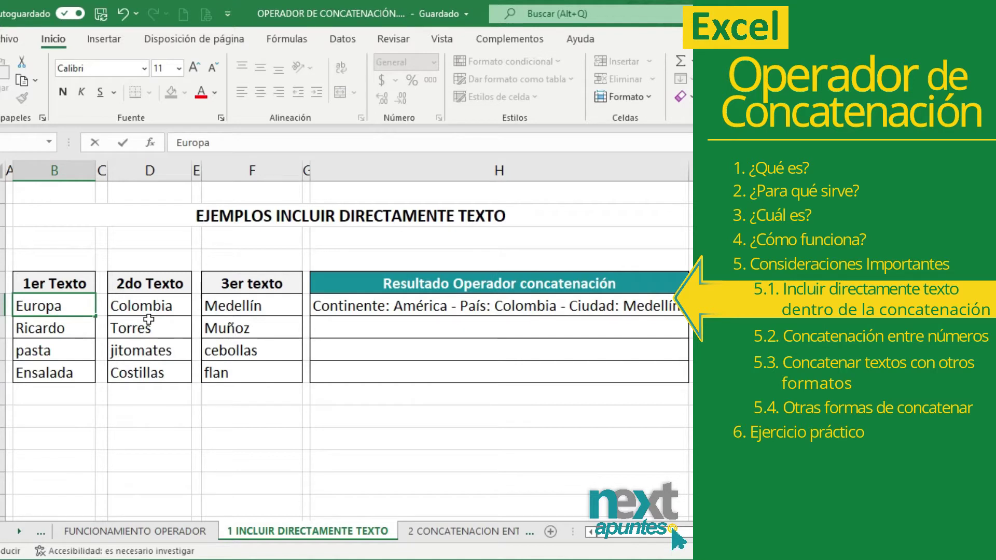
key(Return)
key(Up)
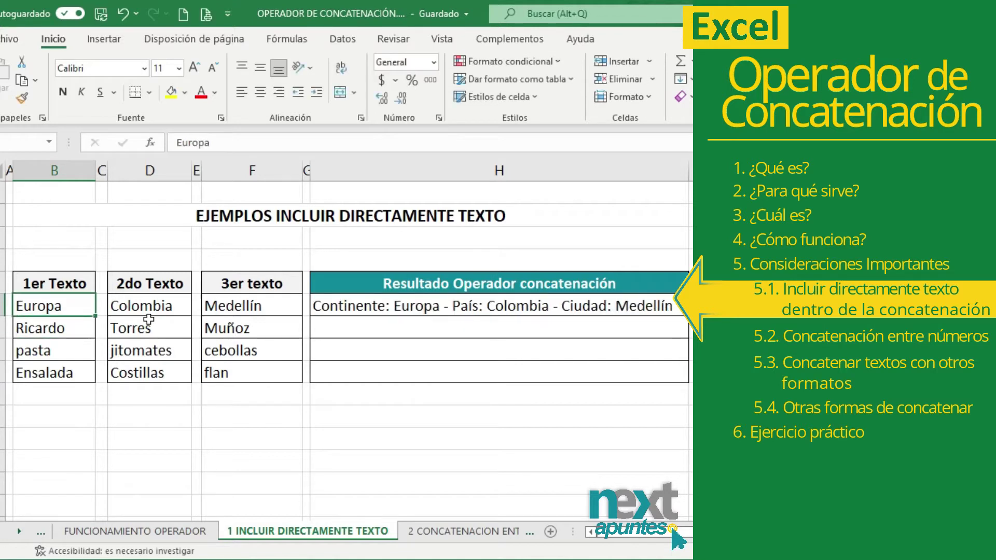
key(Right)
key(Right)
text(España)
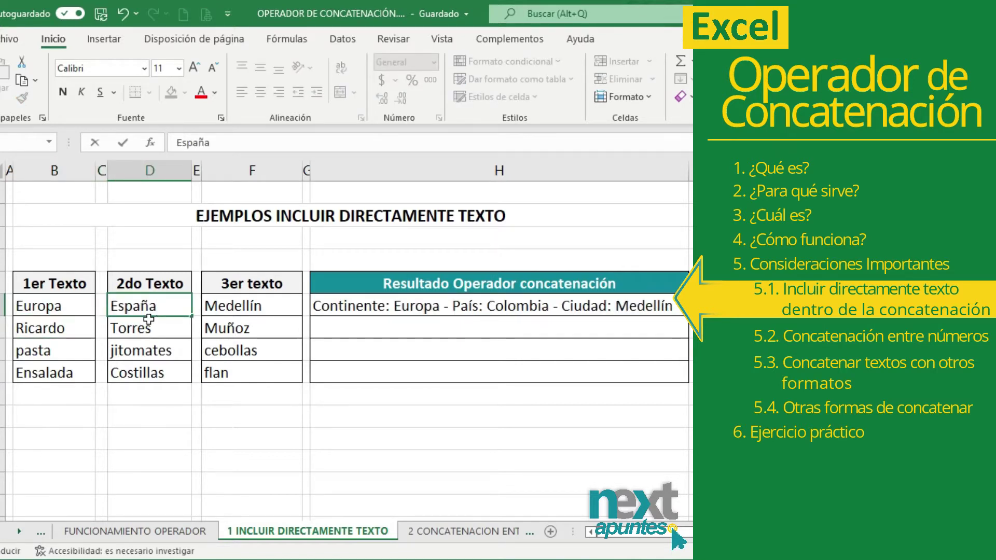
key(Right)
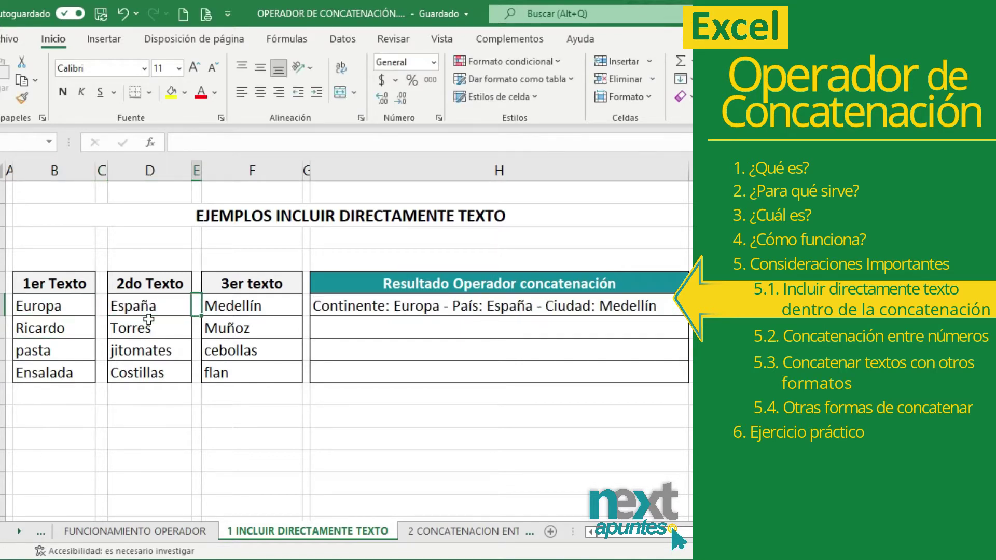
key(Right)
text(Madrid)
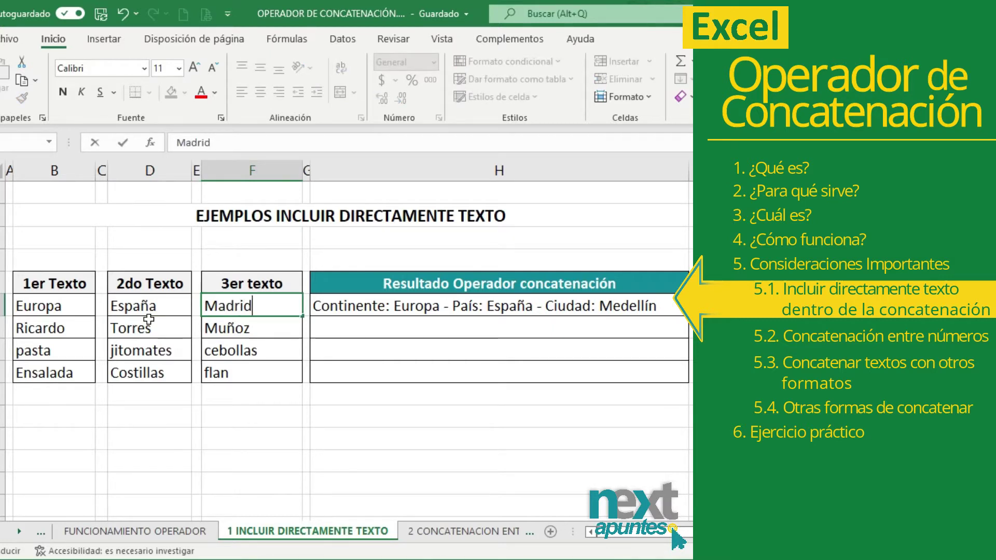
key(Return)
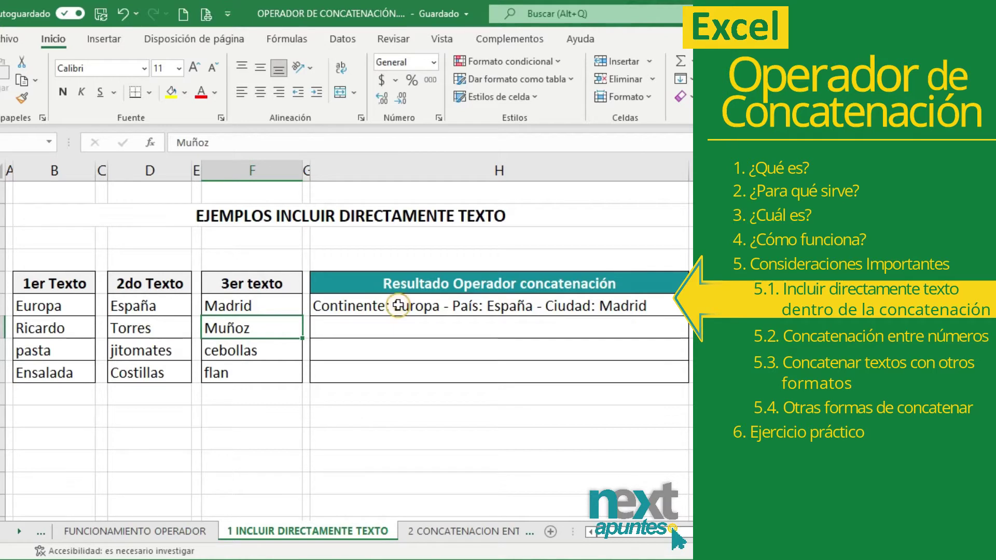
click(400, 307)
click(384, 325)
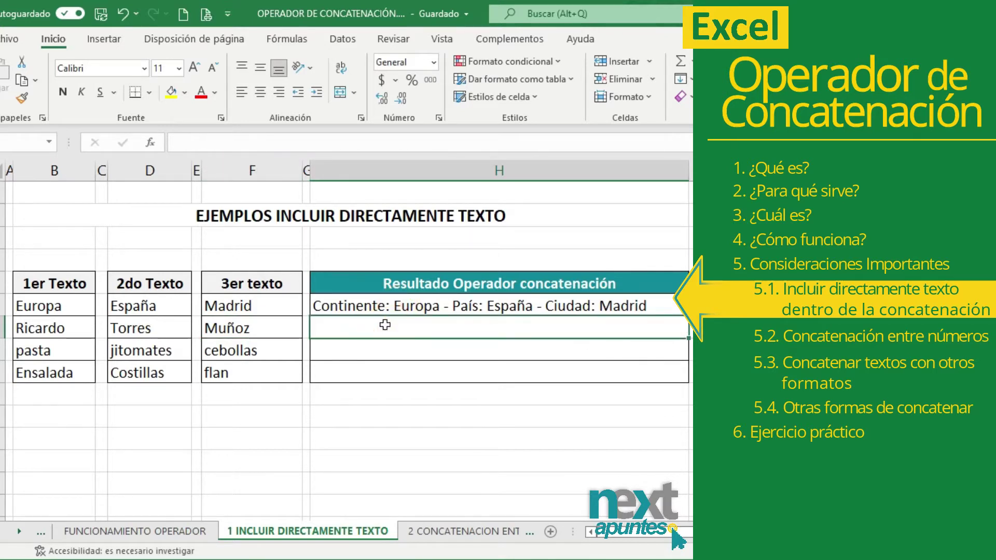
- Enter ="Primer nombre: "&B7&" - Apellidos: "&D7&" "&F7 in H7
text(=")
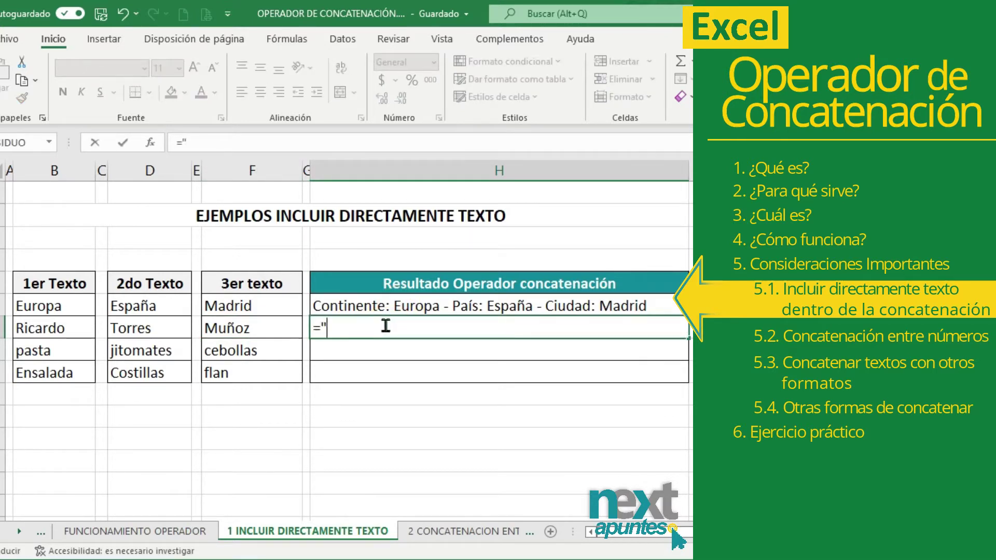
text(Primer nombre;)
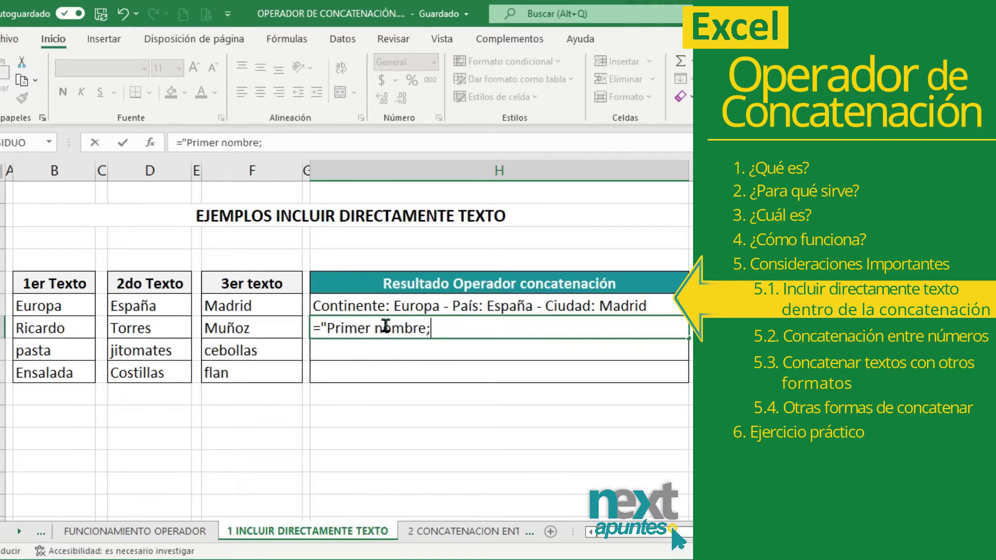
key(BackSpace)
text(: "&)
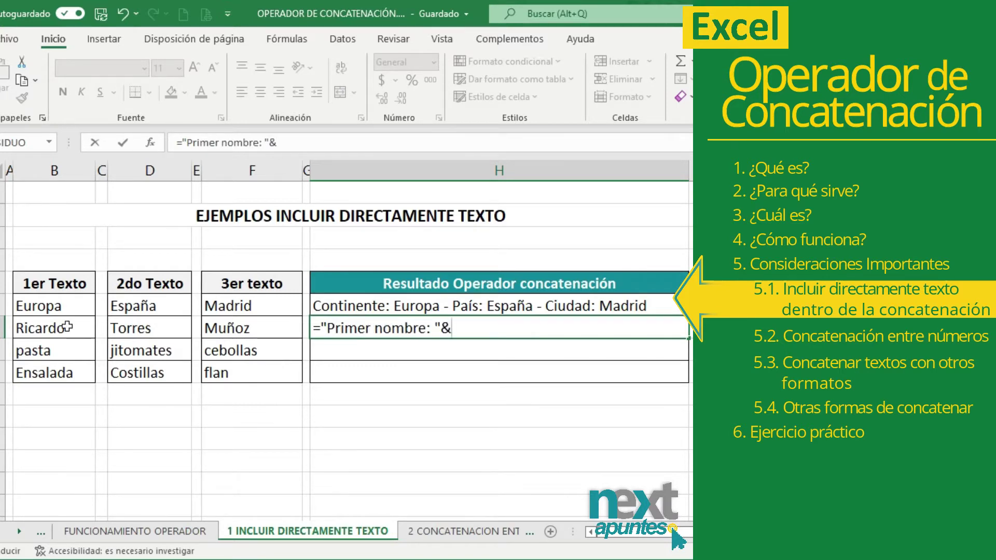
click(65, 327)
text(&)
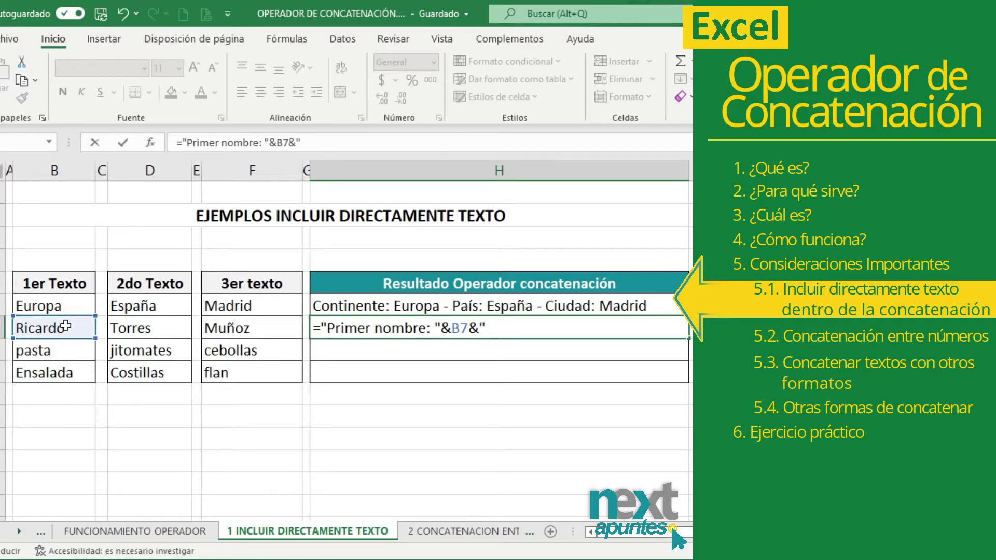
text(" - Apellidos: )
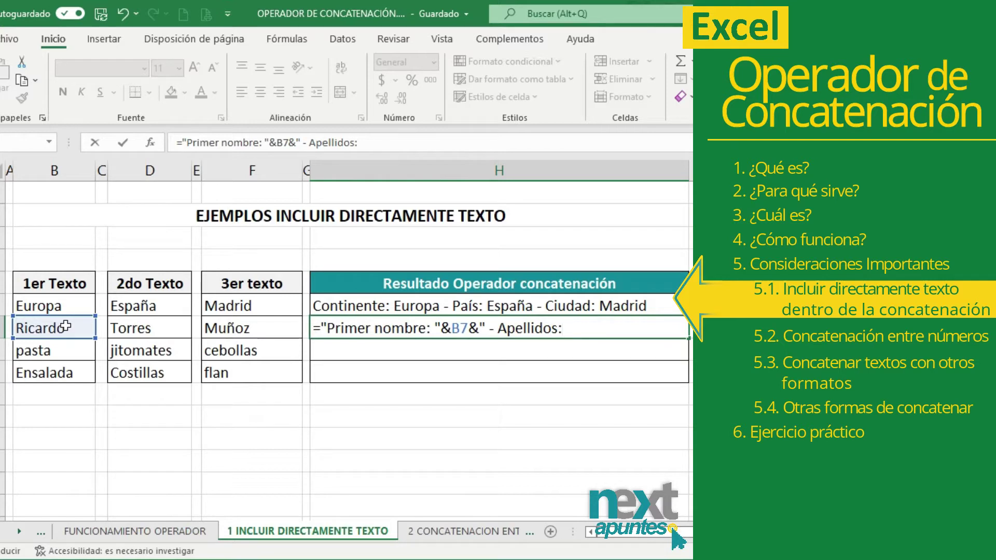
text("&)
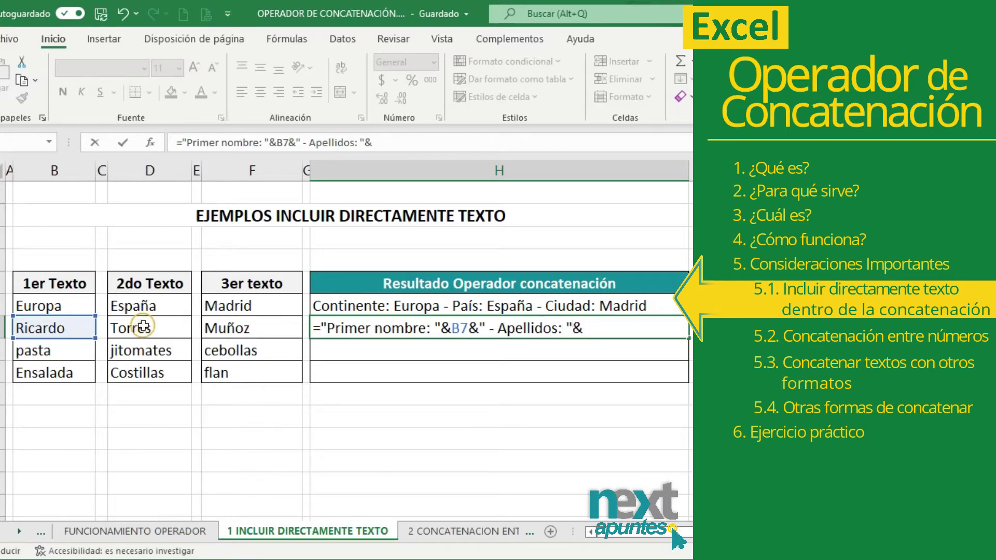
click(143, 326)
text(&" )
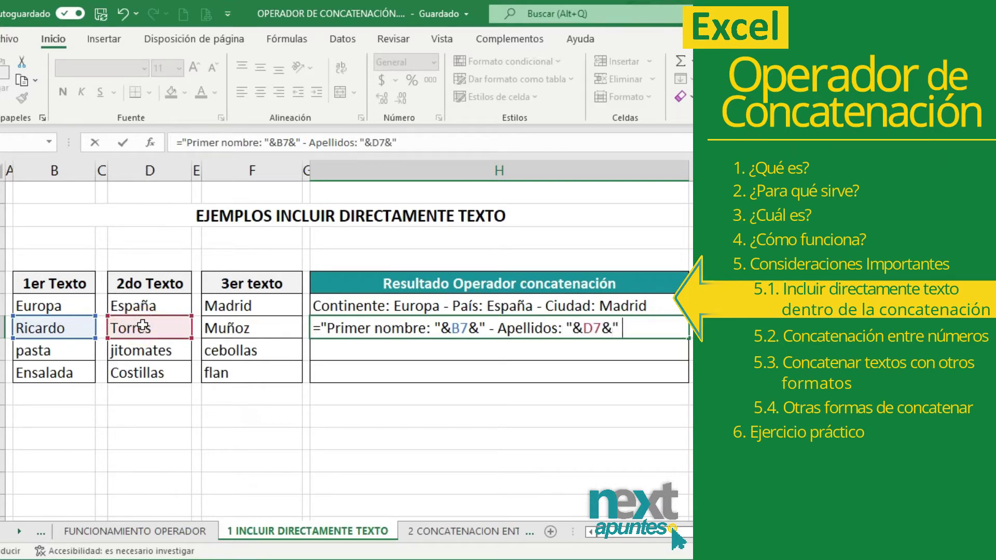
text("&)
click(233, 326)
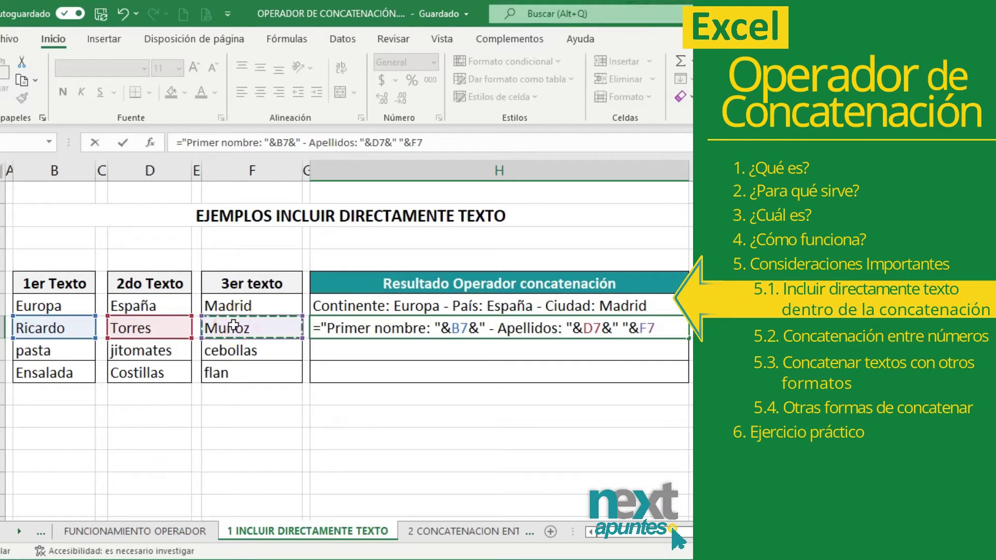
key(Return)
- Replace row 7's first name and surname, clear the second surname, and begin H8 with "Ingredientes: "
click(90, 327)
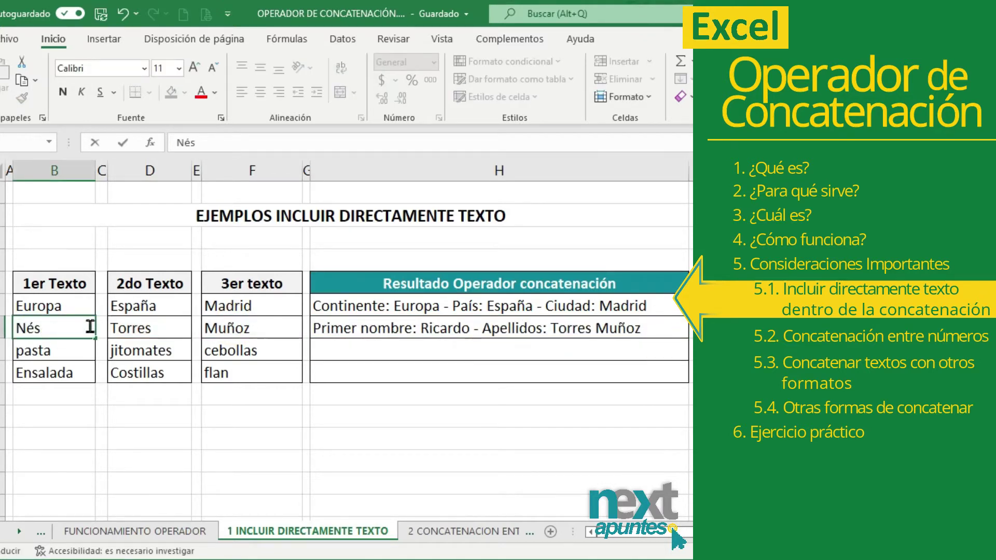
key(Return)
key(Up)
key(Right)
key(Right)
key(Return)
key(Up)
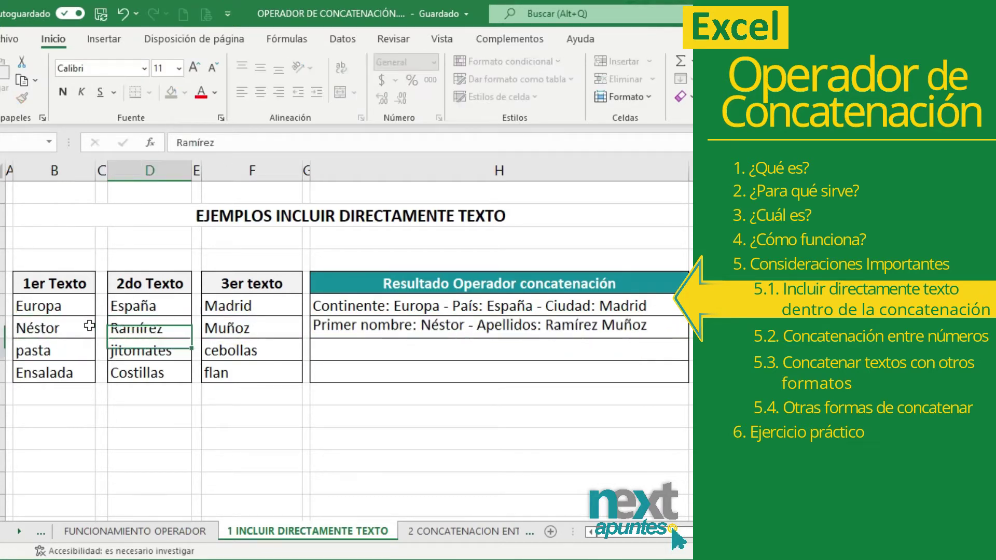
key(Right)
key(Right)
key(Delete)
click(367, 351)
text(="Ingredientes)
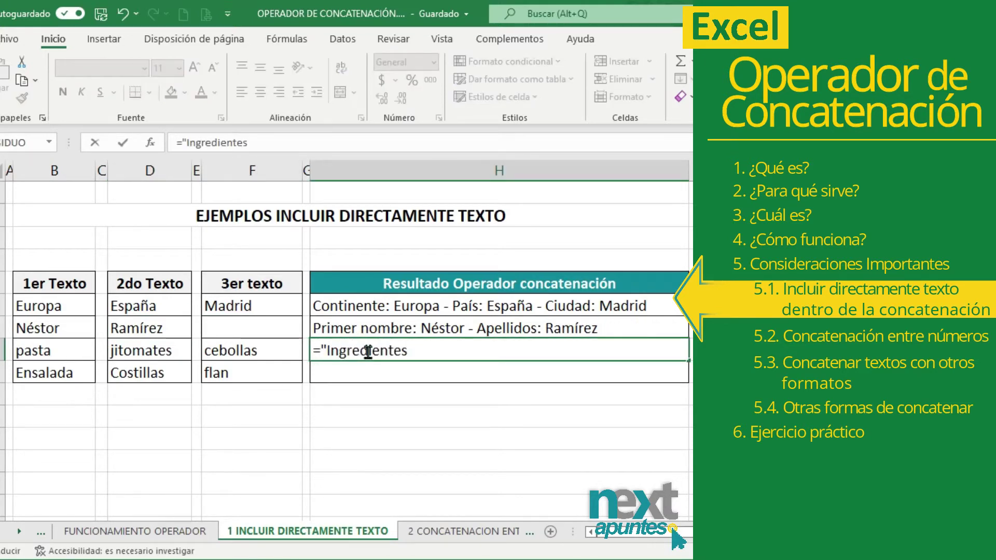
text(: "&)
- Complete H8 as ="Ingredientes: "&B8&", "&D8&" y "&F8 for pasta, jitomates y cebollas
click(37, 348)
text(&)
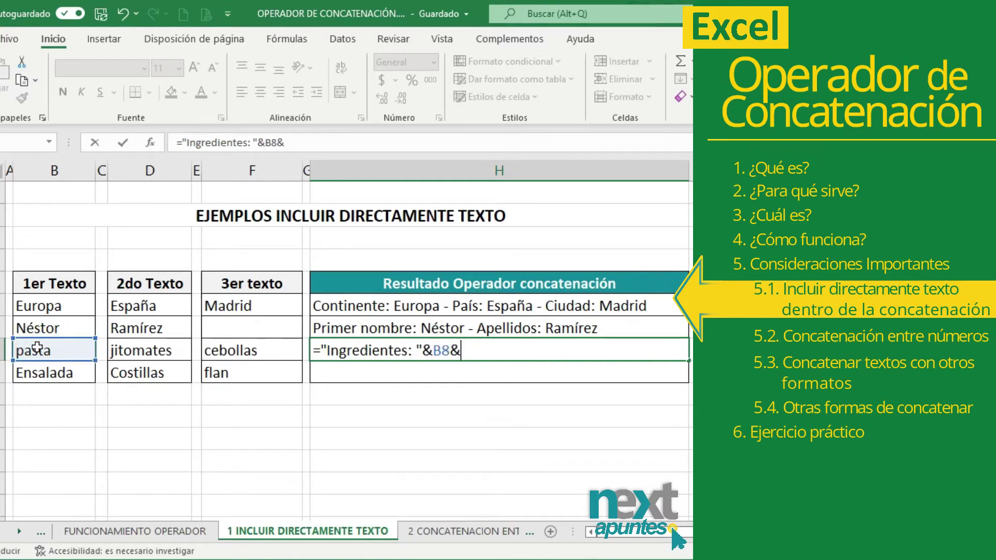
text(", "&)
click(132, 351)
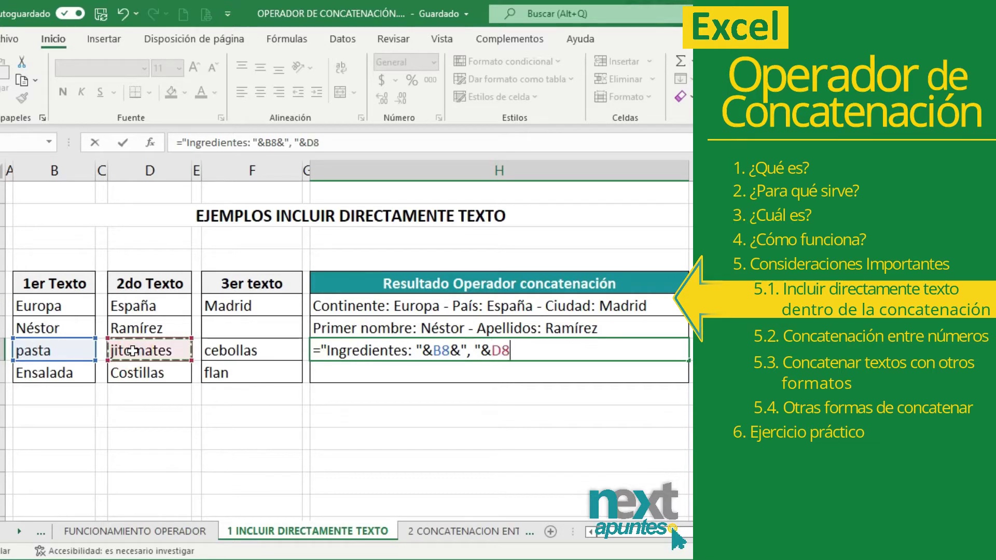
text(&")
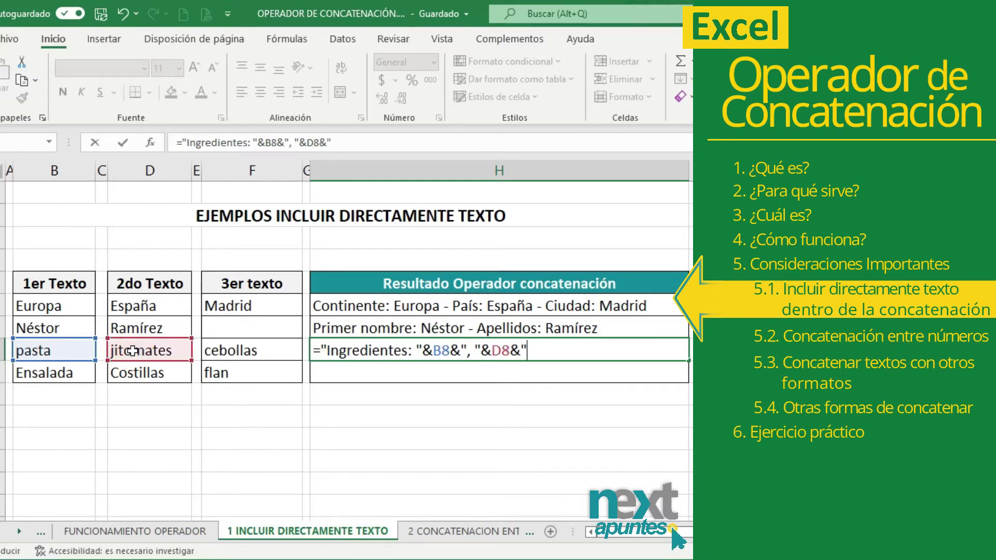
text( y "&)
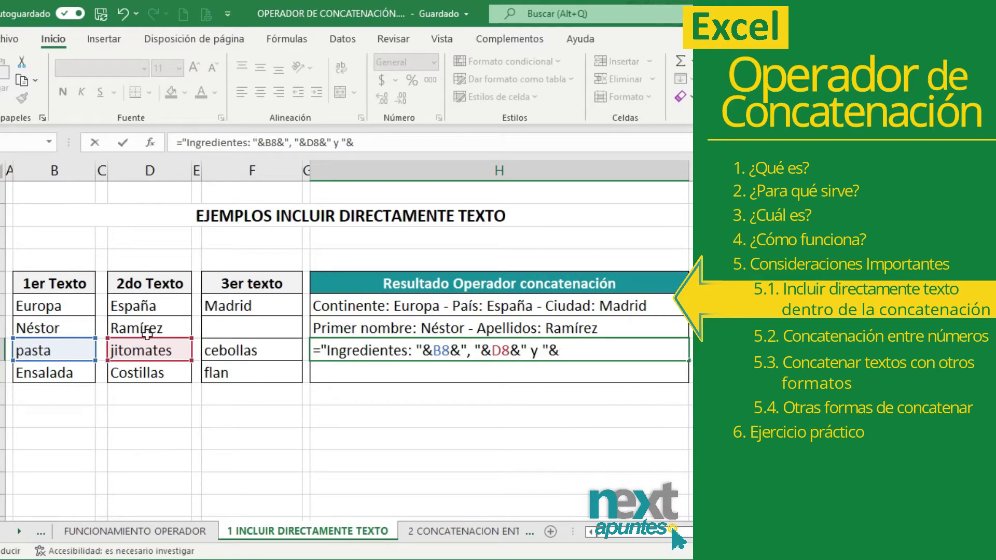
click(230, 346)
key(Return)
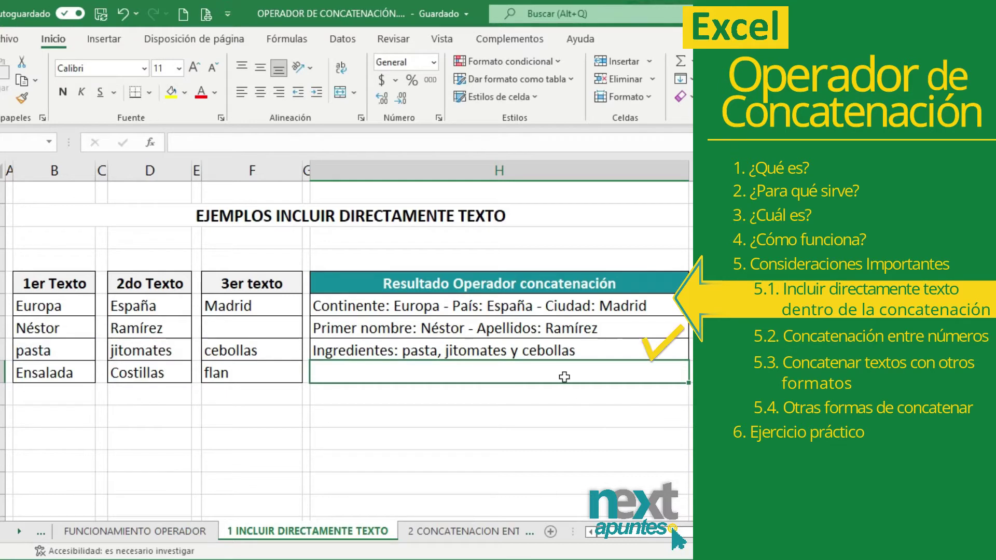
click(556, 350)
- In H9, label Ensalada, Costillas and flan as Entrada, Plato fuerte and Postre
click(403, 373)
text(=")
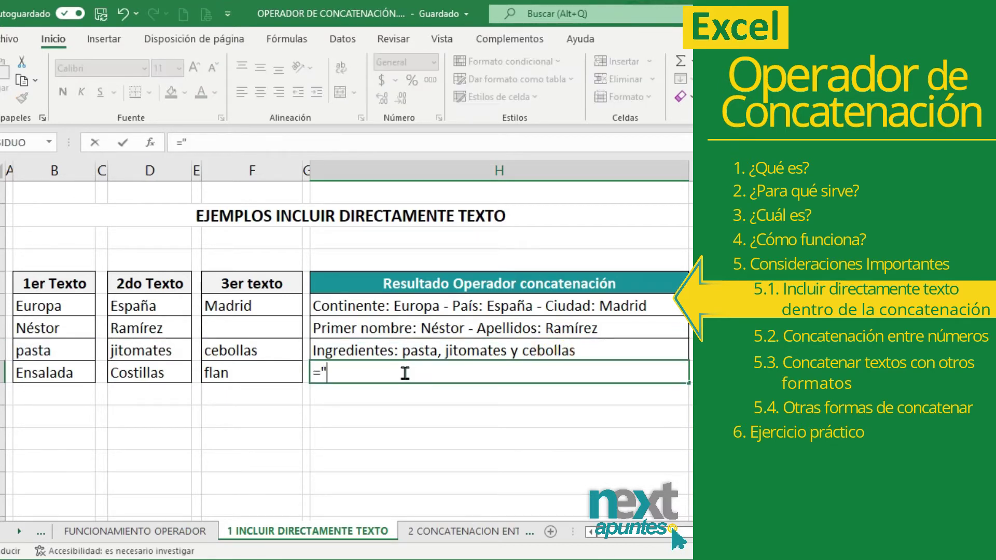
text(Entrada: "&)
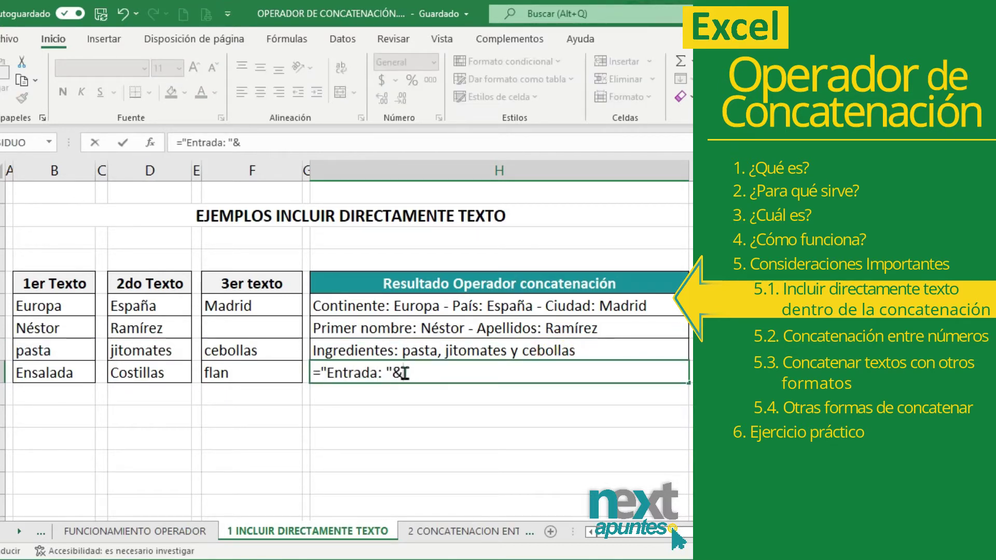
click(71, 371)
text(&")
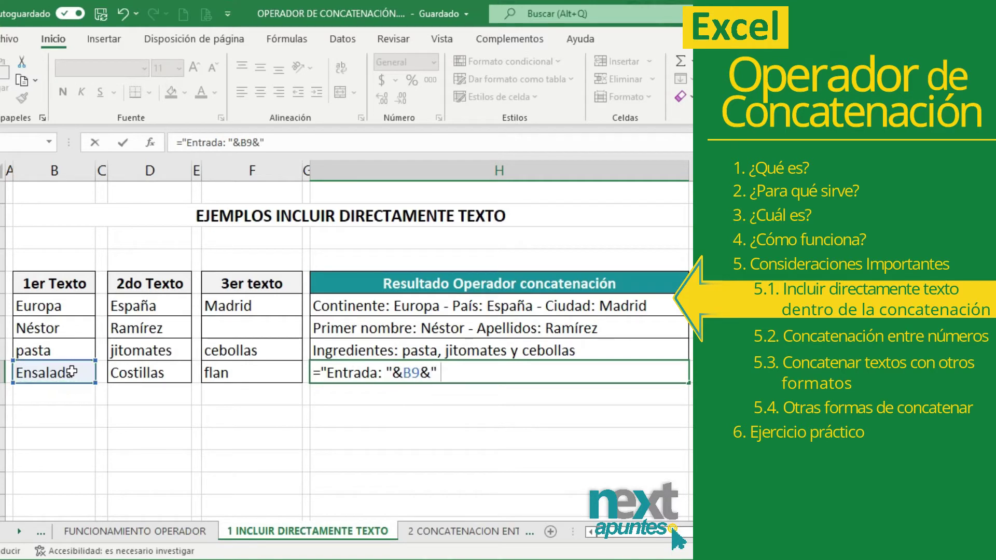
text( - Plato fuerte)
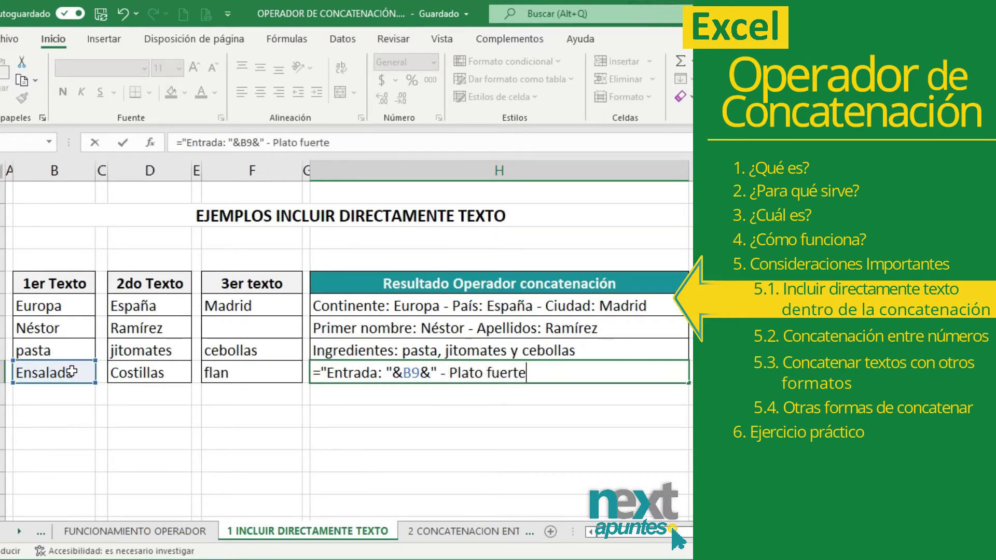
text(: "&)
click(134, 374)
text(& " - Postre:)
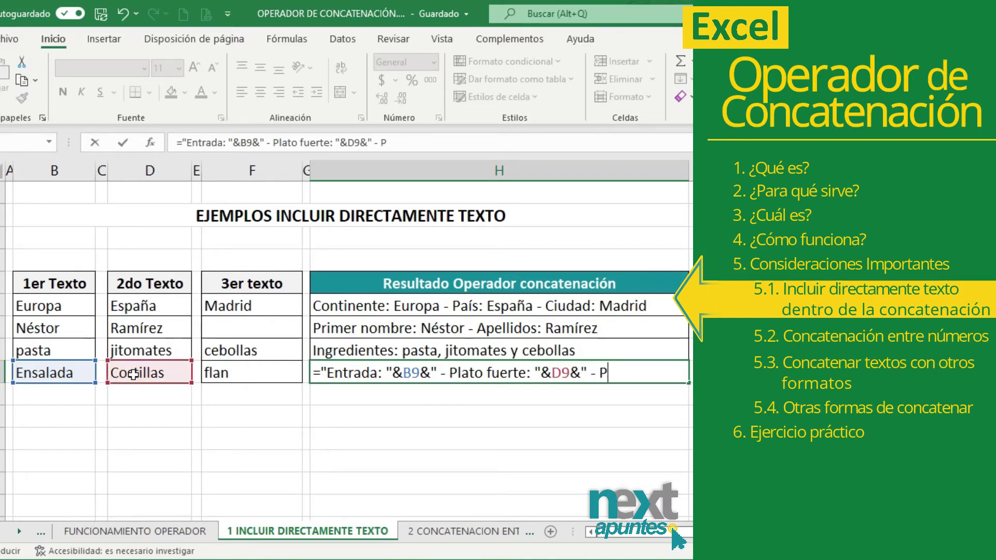
text( "&)
click(260, 369)
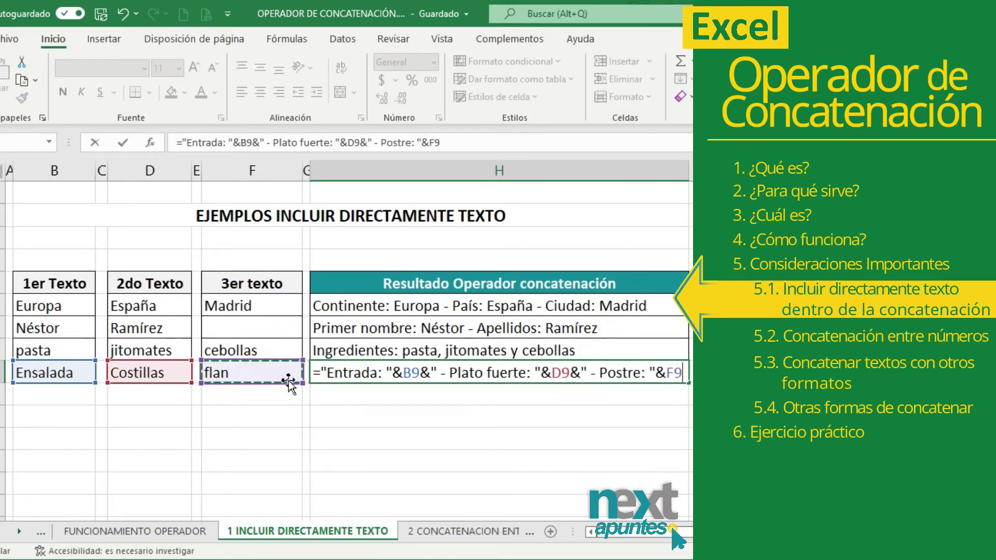
key(Return)
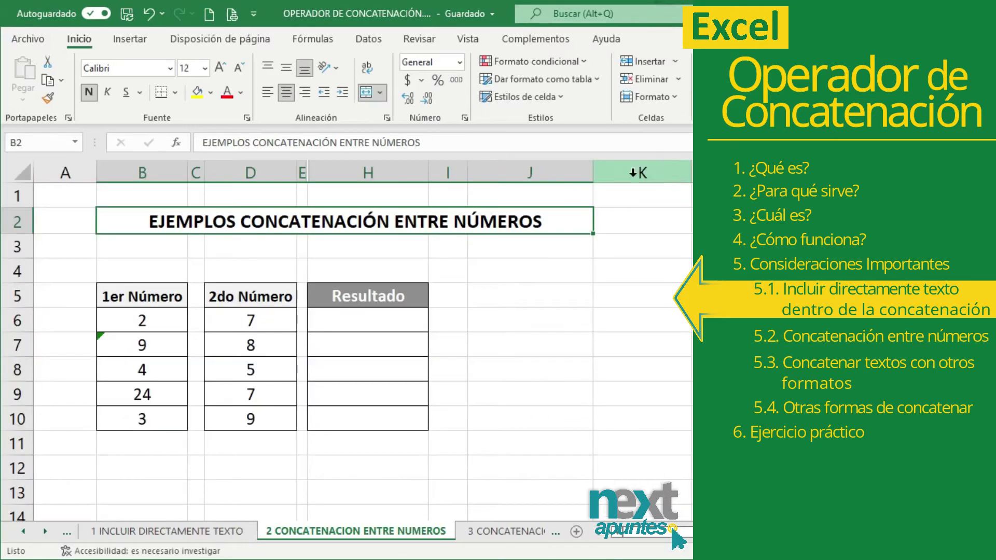
- Switch to the 2 CONCATENACION ENTRE NUMEROS sheet with its number-pair table
click(414, 223)
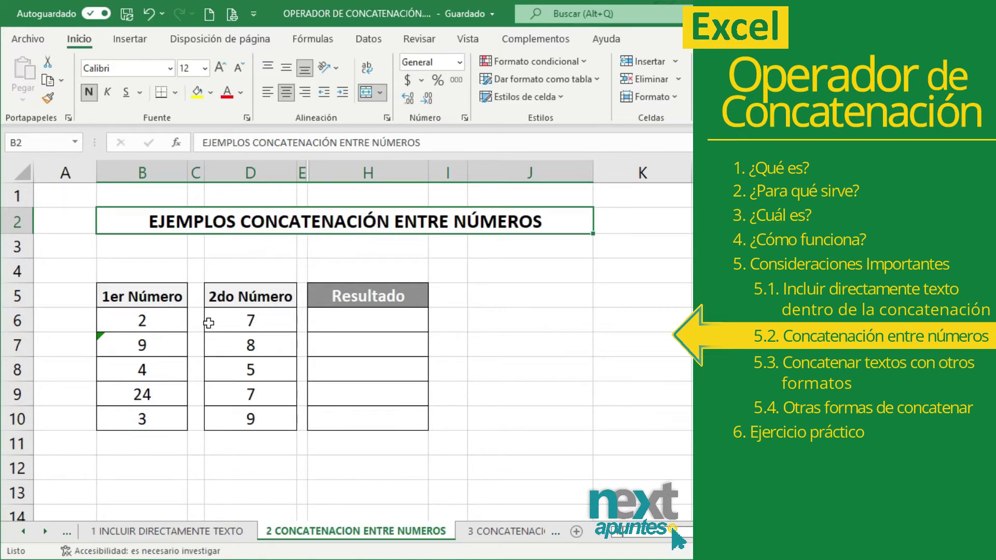
- Enter =B6&D6 in H6 so the 2 and 7 join into 27
drag(219, 294, 339, 297)
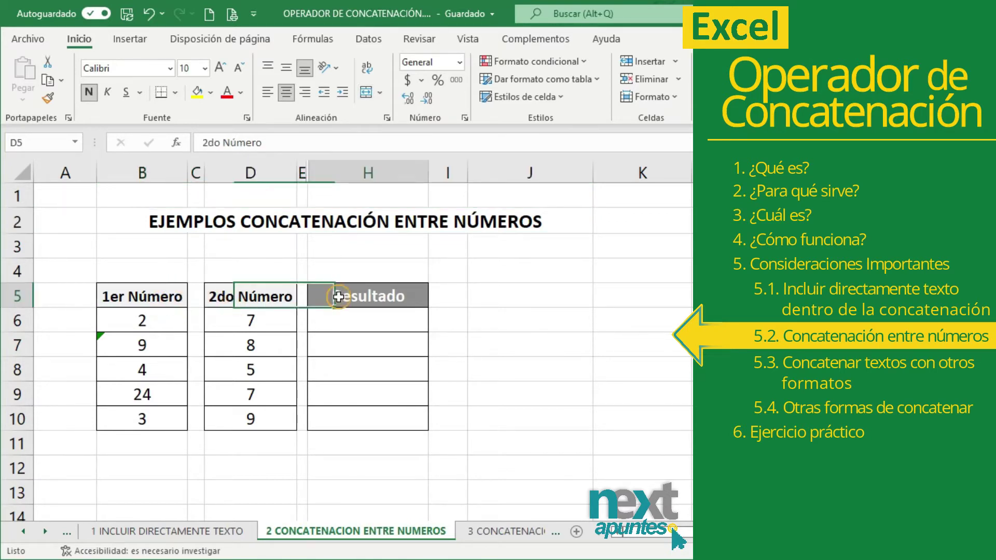
click(338, 297)
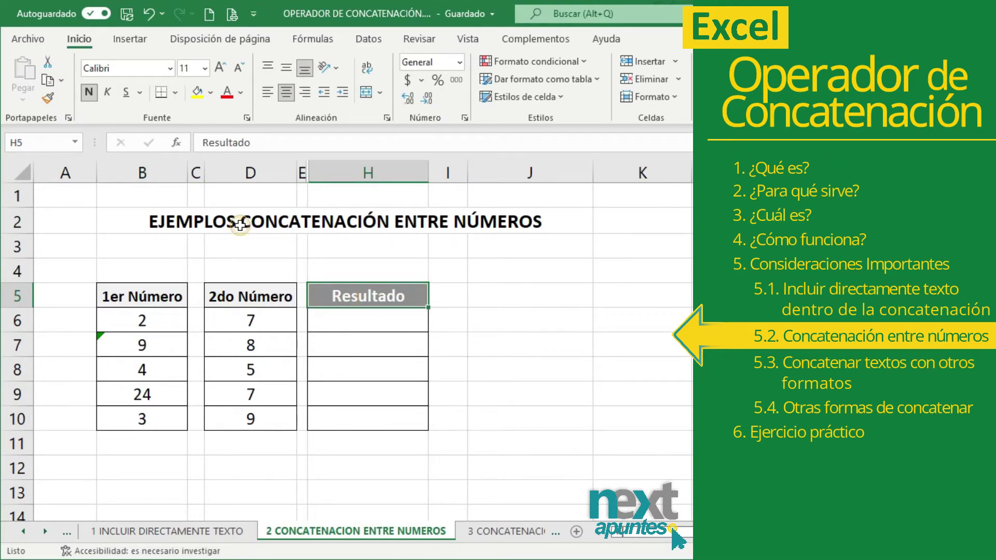
click(240, 224)
drag(202, 318, 252, 318)
click(346, 323)
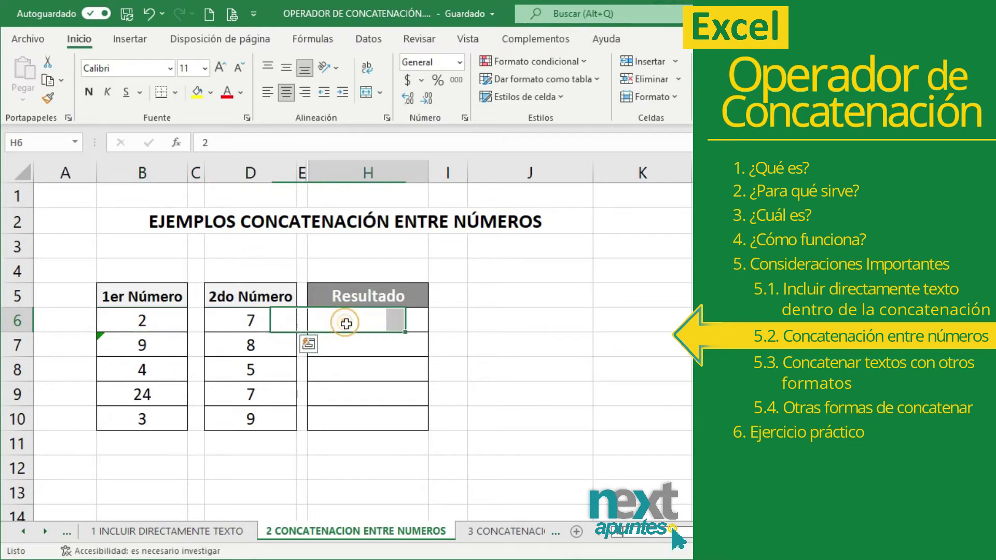
text(=)
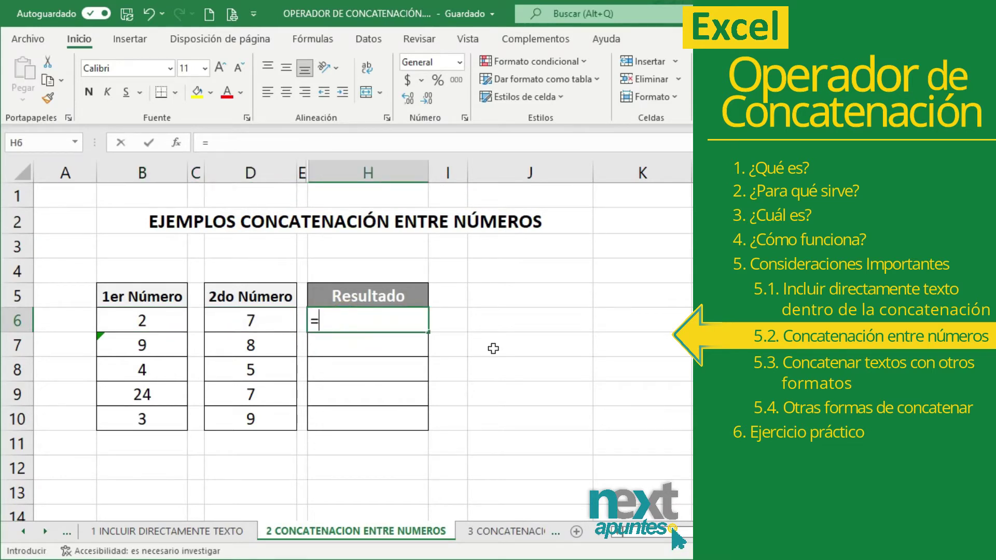
click(173, 324)
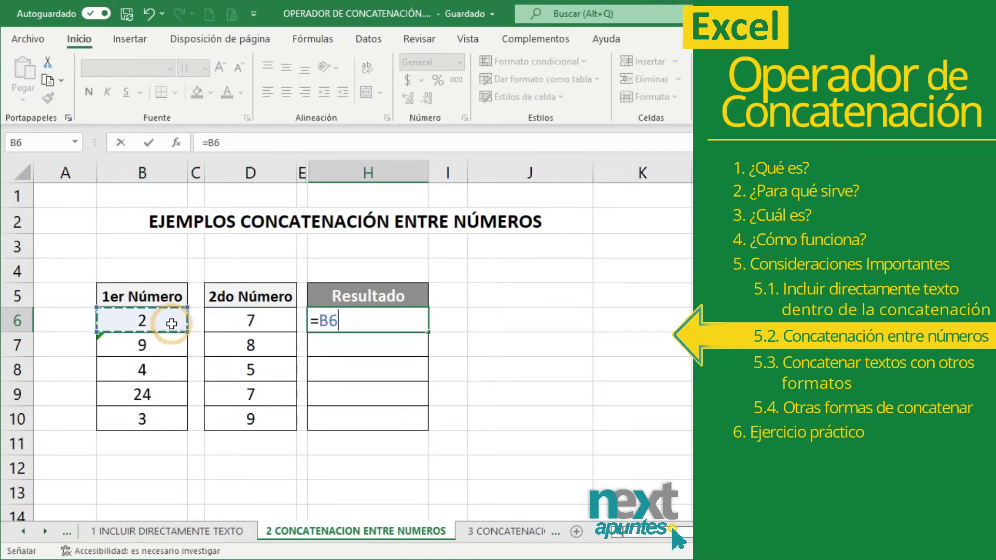
text(&)
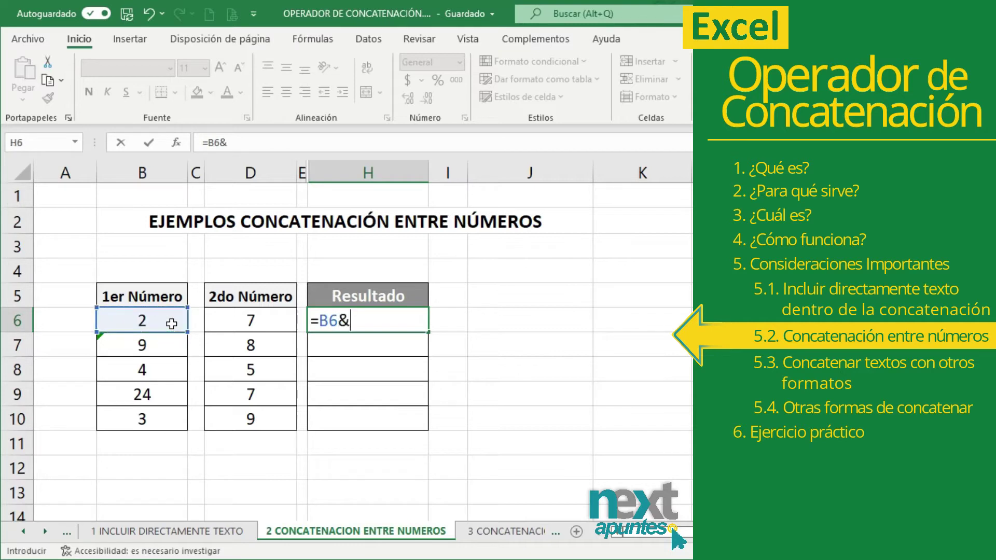
click(259, 320)
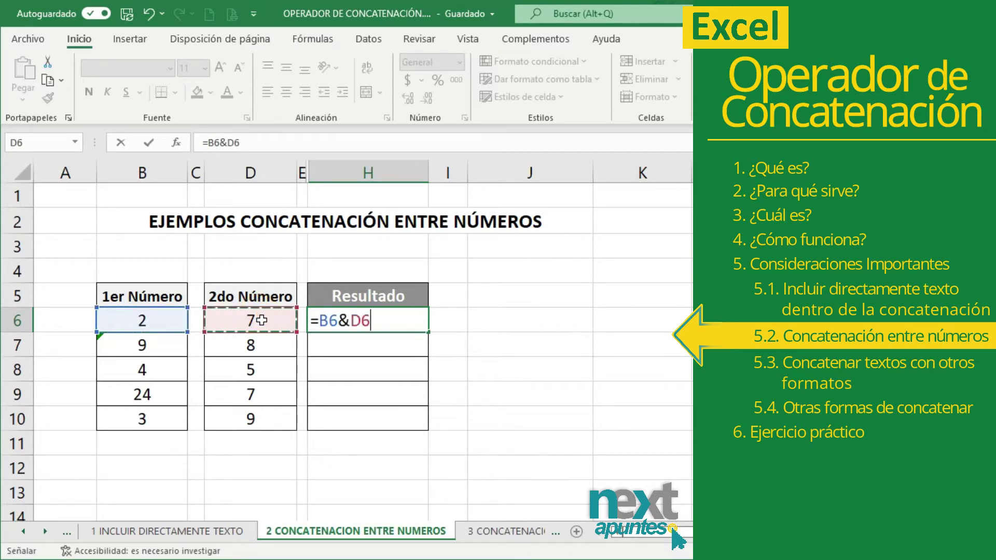
key(Return)
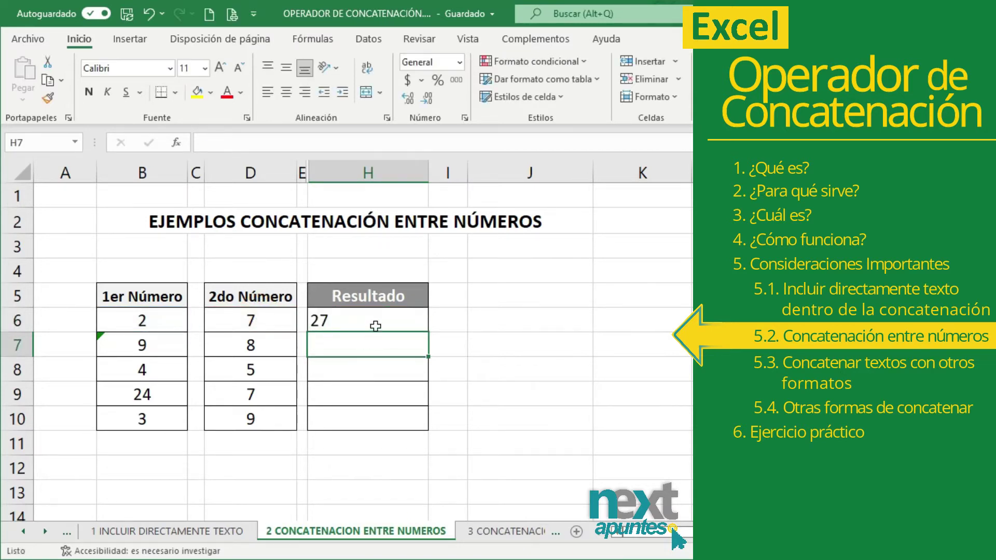
click(376, 326)
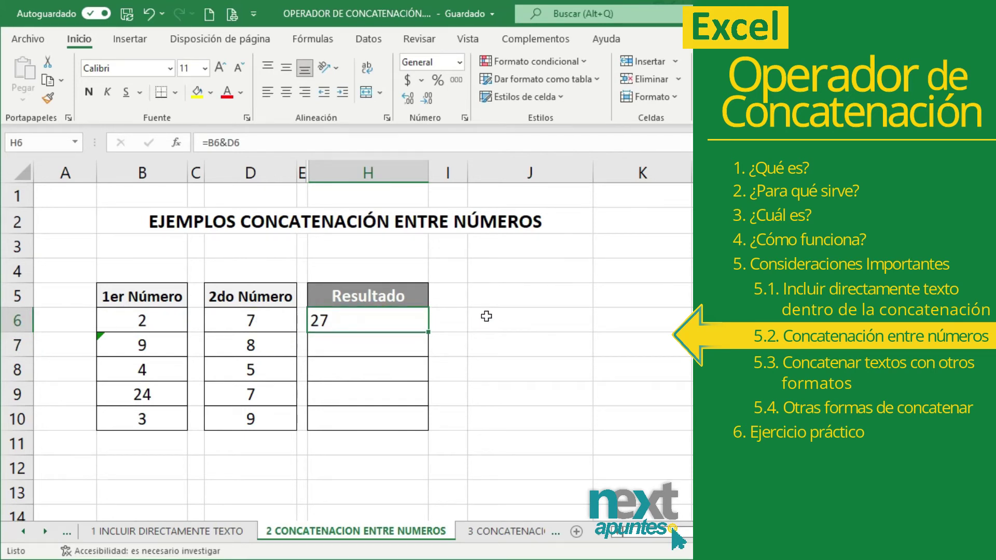
- Double the H6 result in J6 with =H6*2, giving 54
click(486, 316)
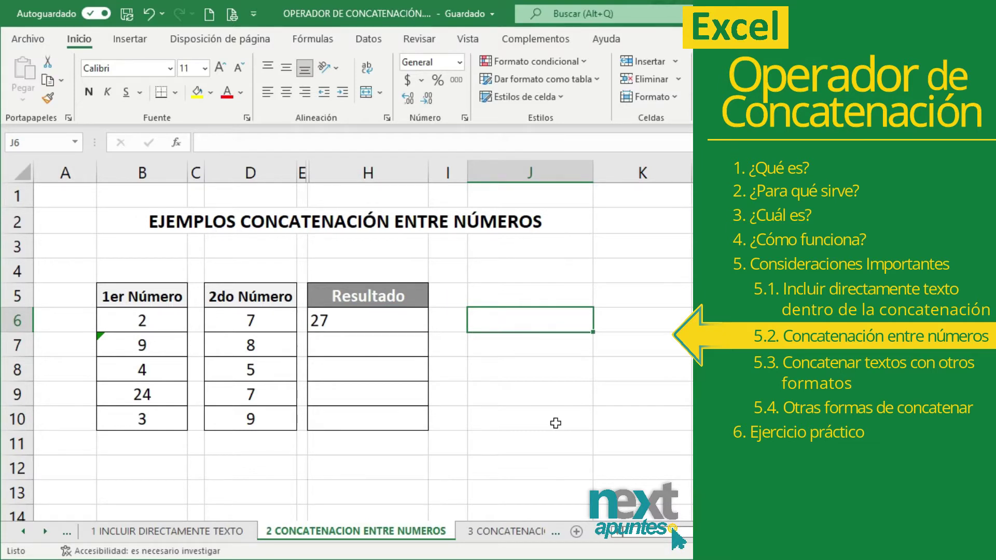
text(=)
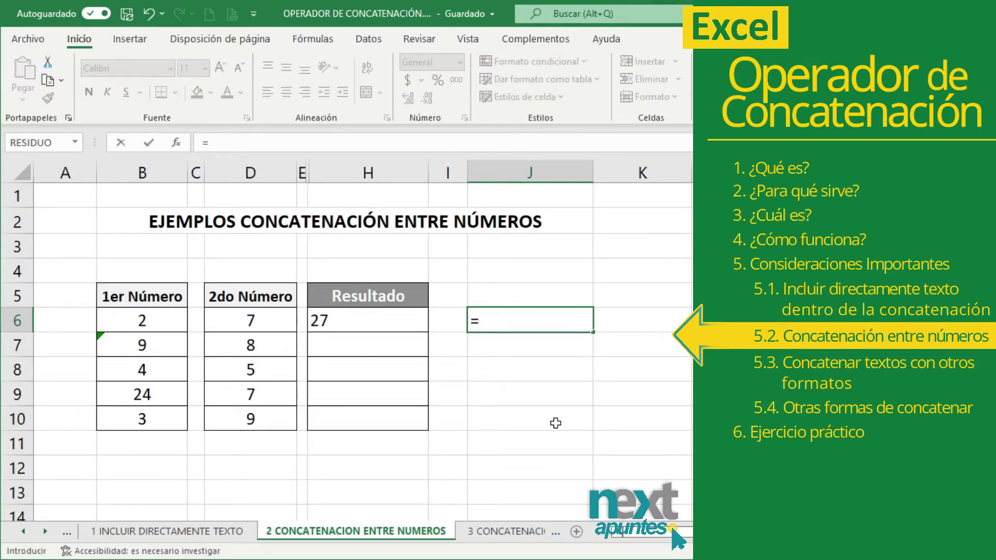
key(Left)
key(Left)
key(Left)
key(Right)
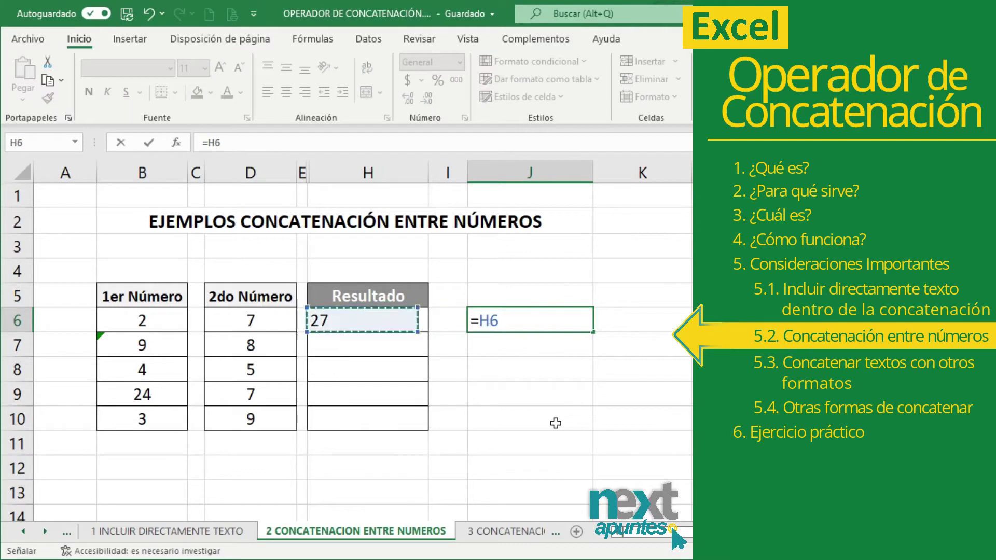
text(*)
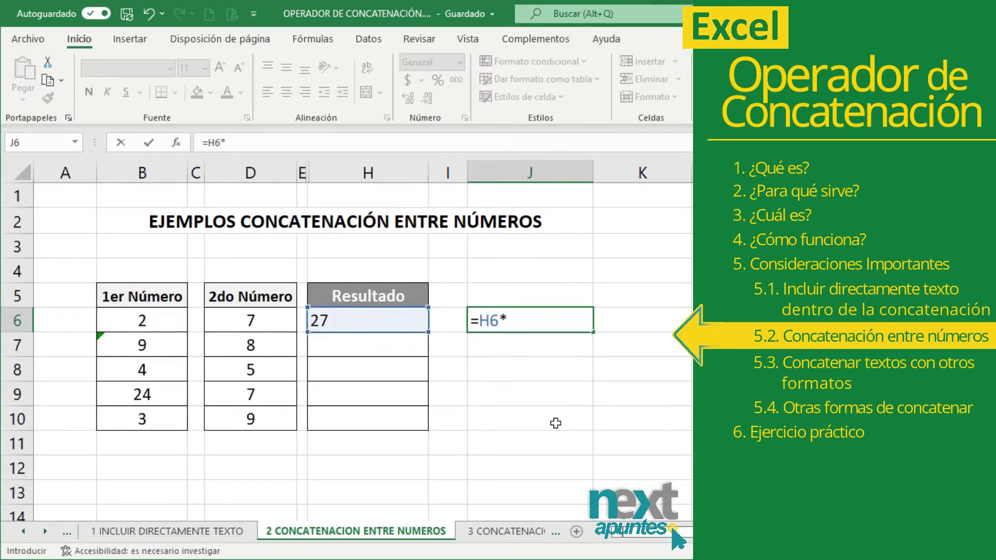
text(2)
key(Return)
click(484, 310)
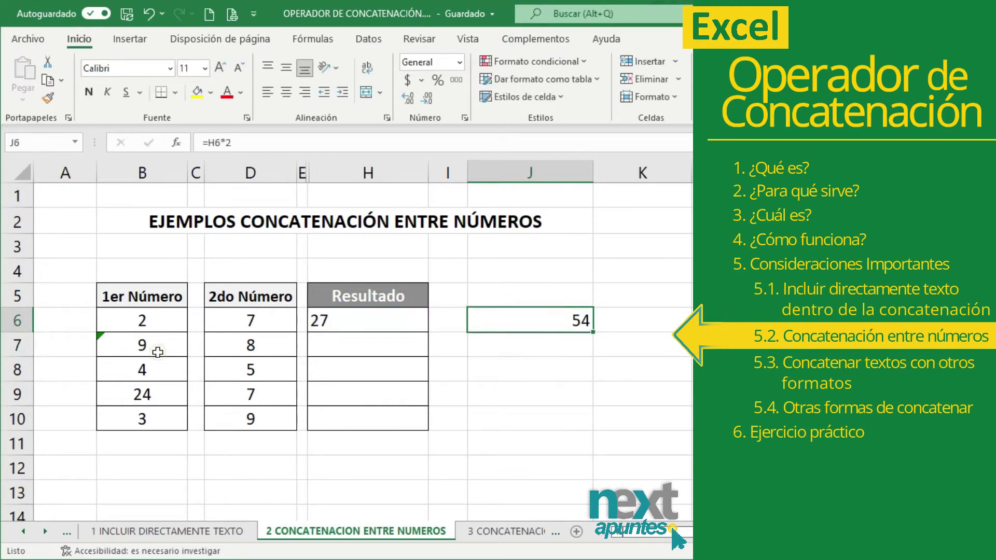
drag(157, 352, 345, 342)
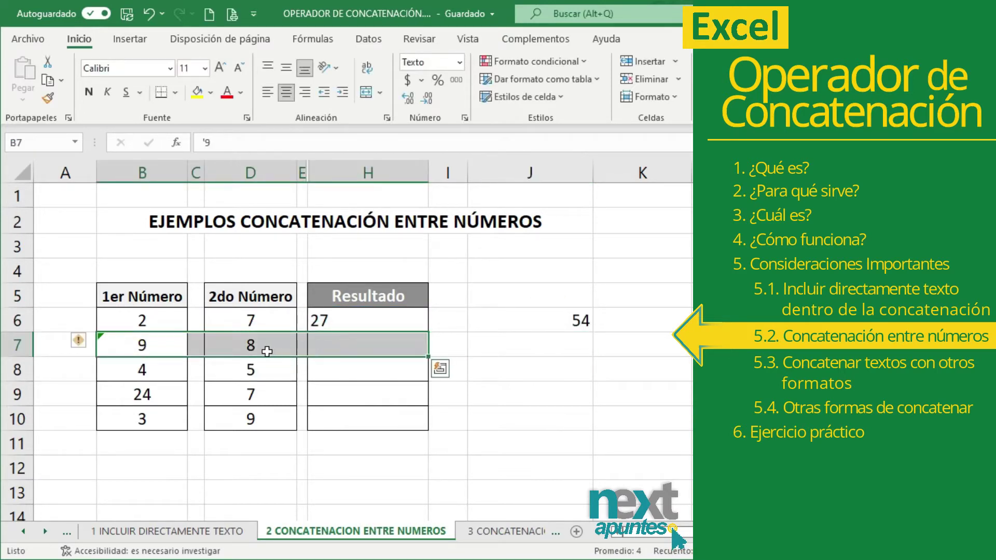
- Enter =B7&D7 in H7 so the 9 and 8 join into 98
click(259, 347)
click(142, 344)
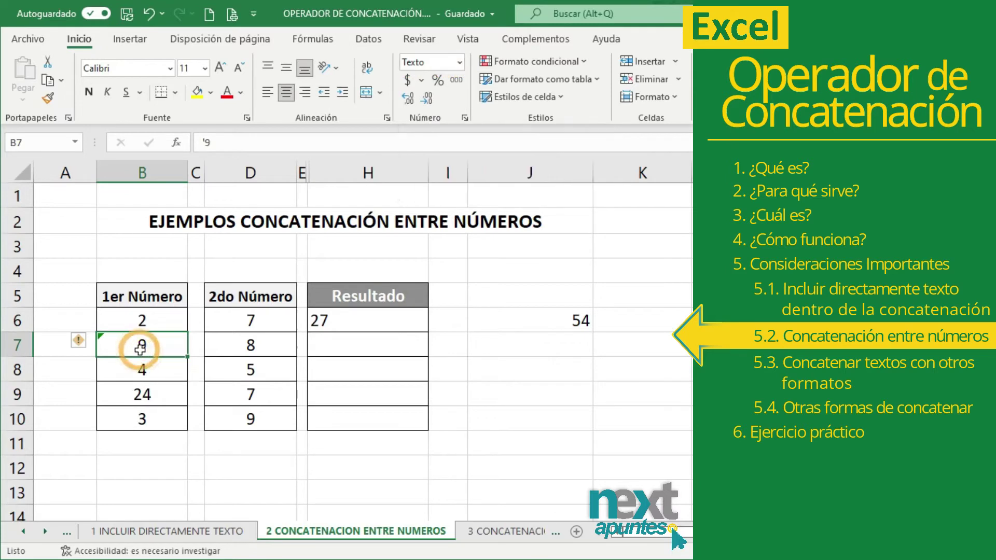
click(336, 344)
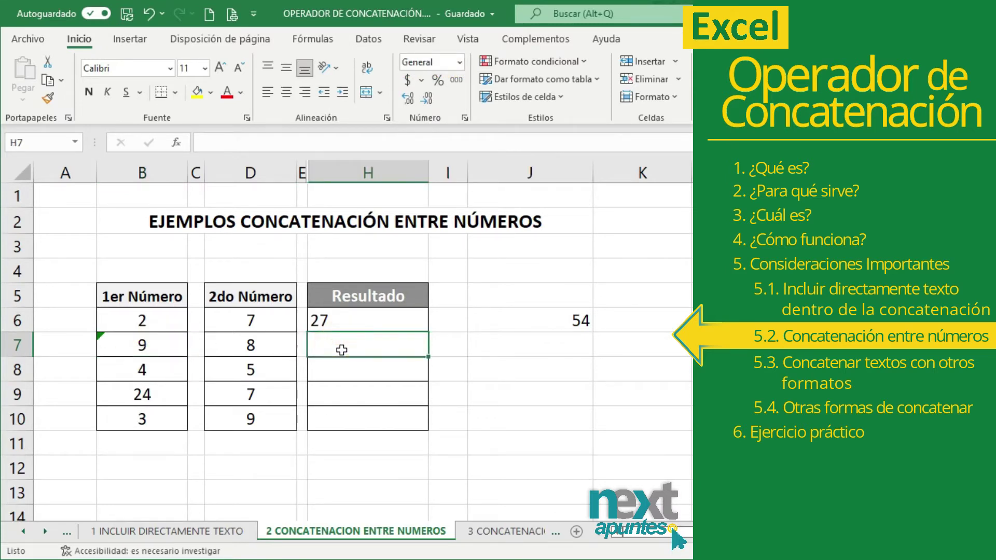
text(=)
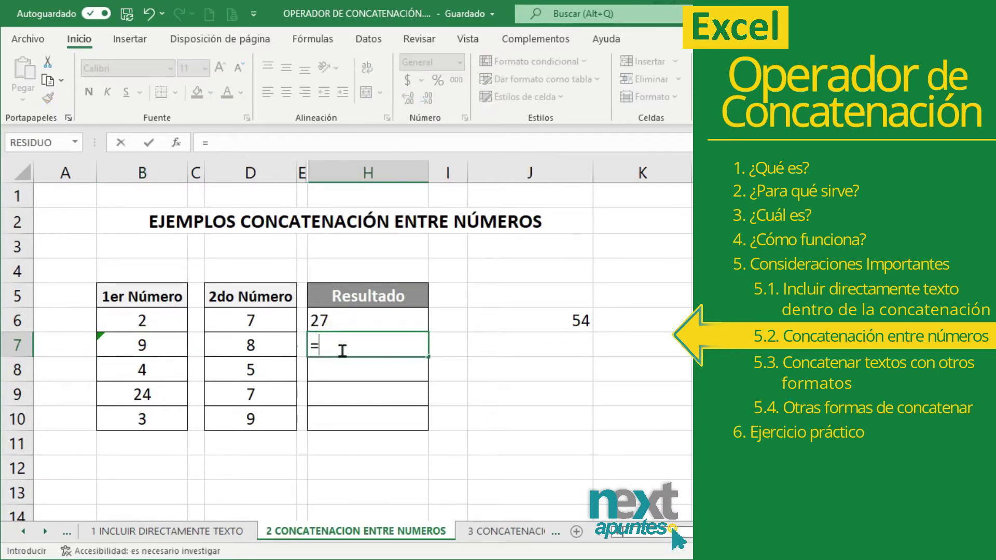
click(172, 348)
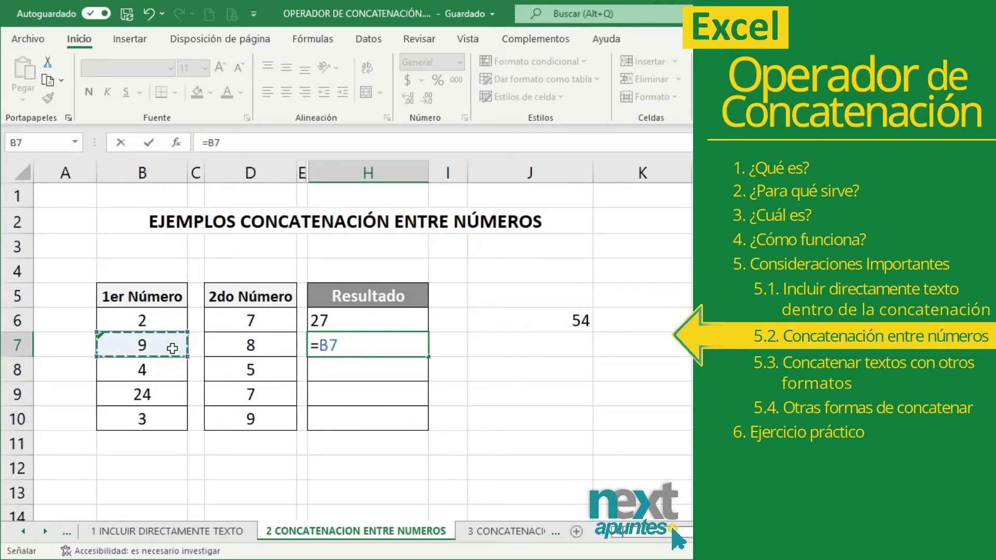
text(&)
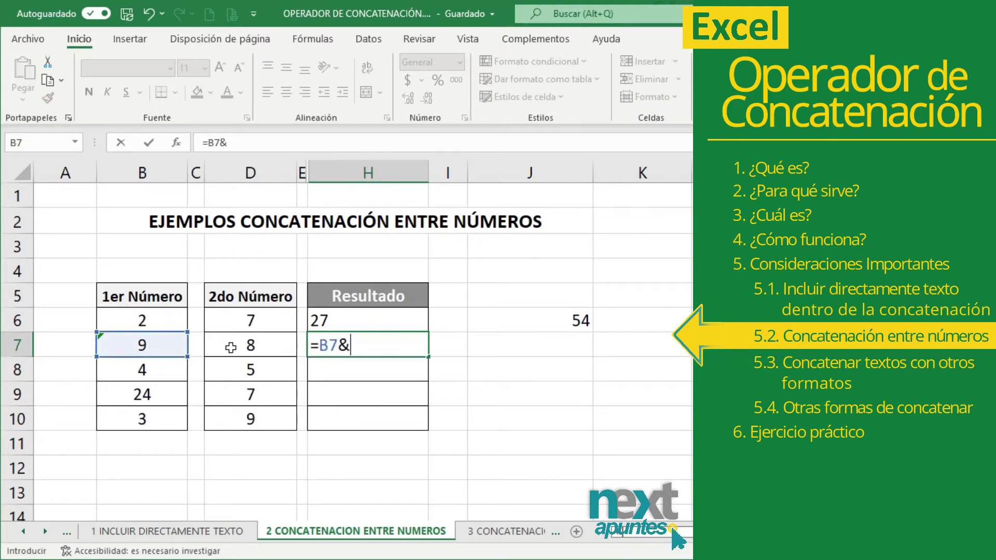
click(239, 347)
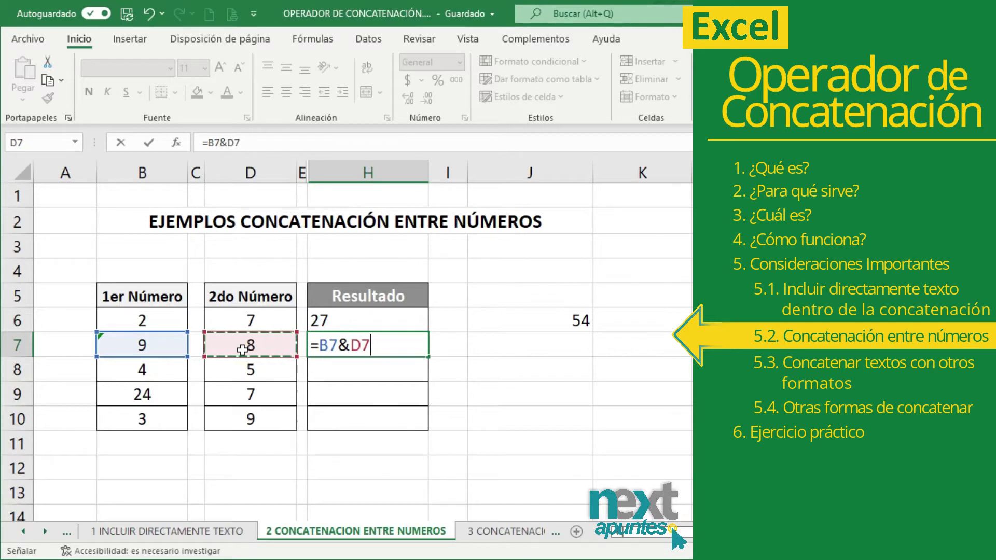
key(Return)
click(340, 348)
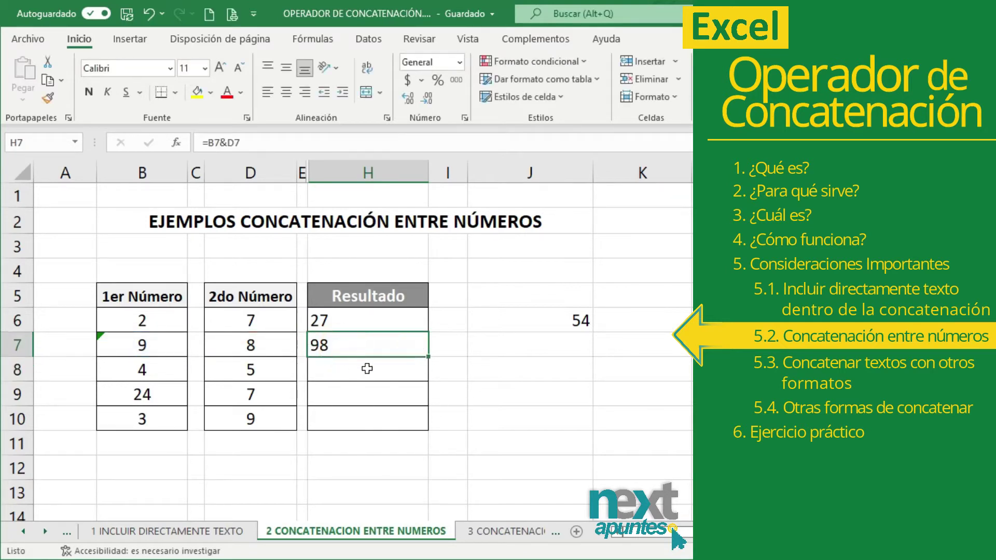
- In J7, divide the H7 result by 2 to get 49
click(496, 345)
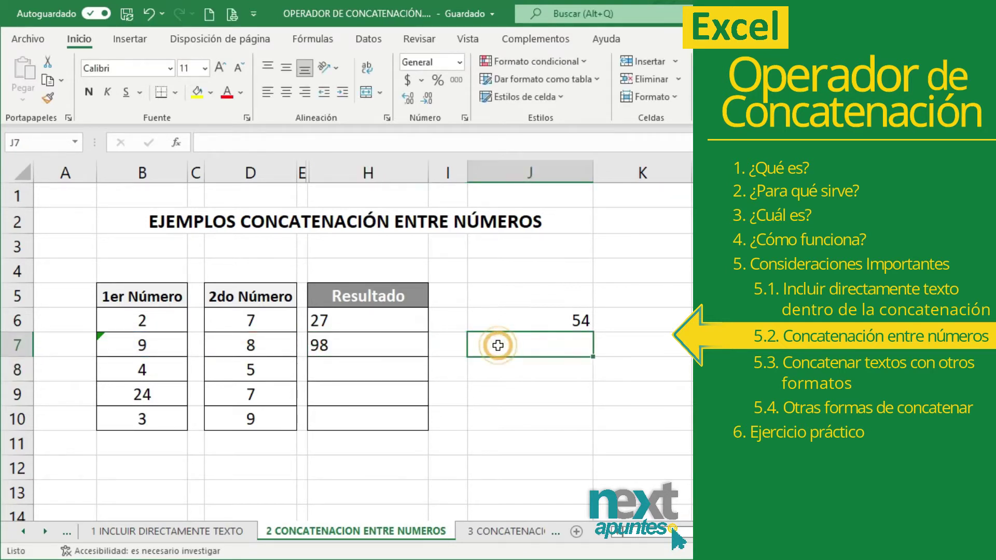
text(=)
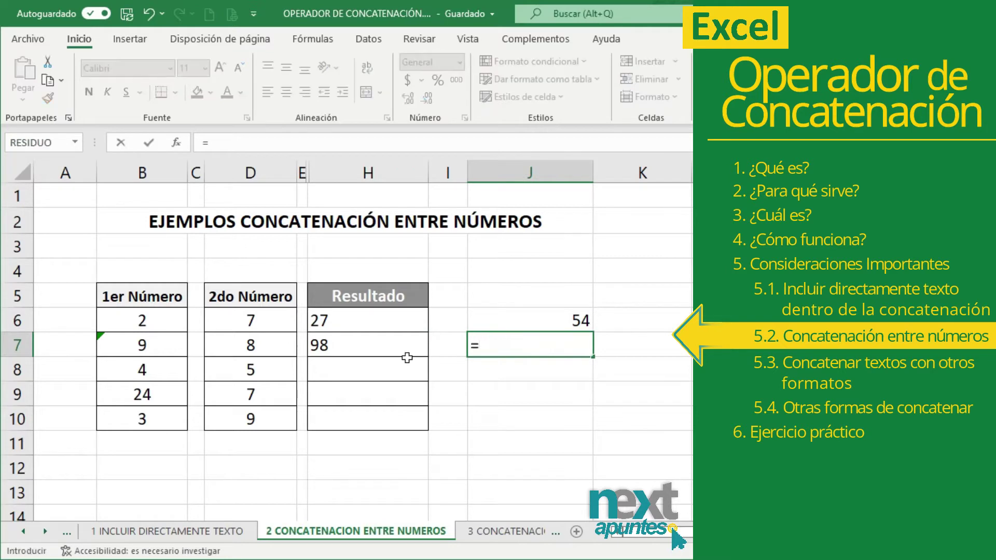
click(401, 348)
text(/2)
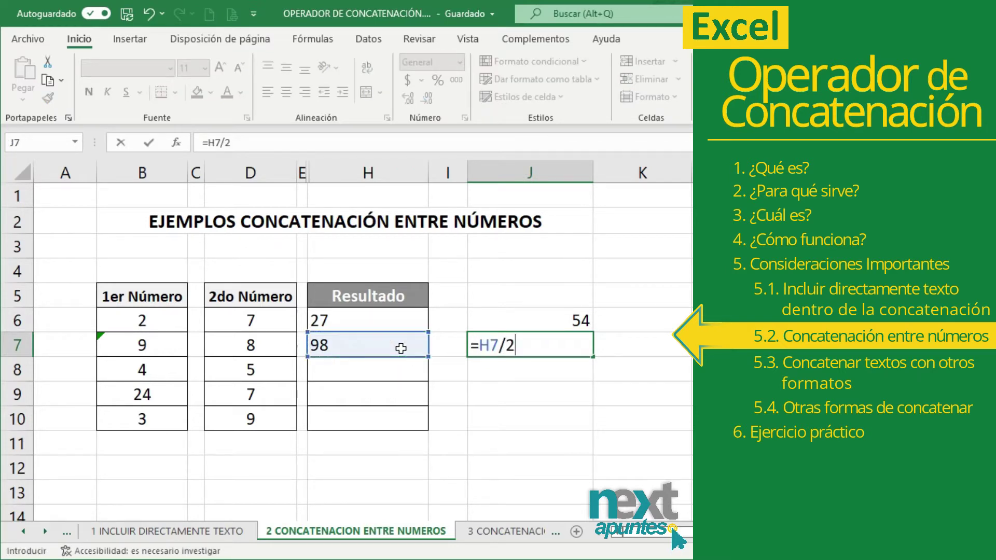
key(Return)
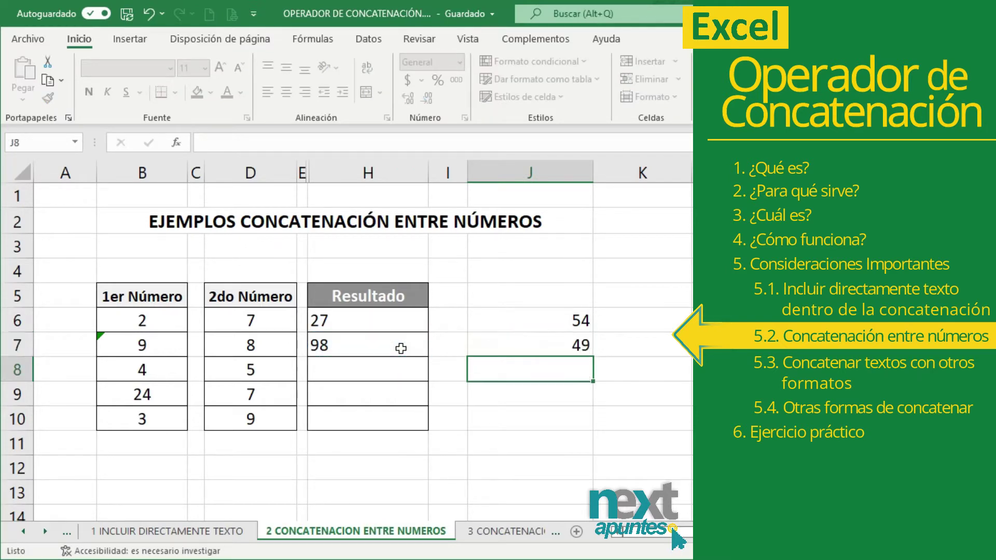
- Enter =B8&D8&"9" in H8, joining 4, 5 and a literal 9 into 459
click(540, 348)
drag(157, 369, 248, 370)
click(142, 371)
click(227, 369)
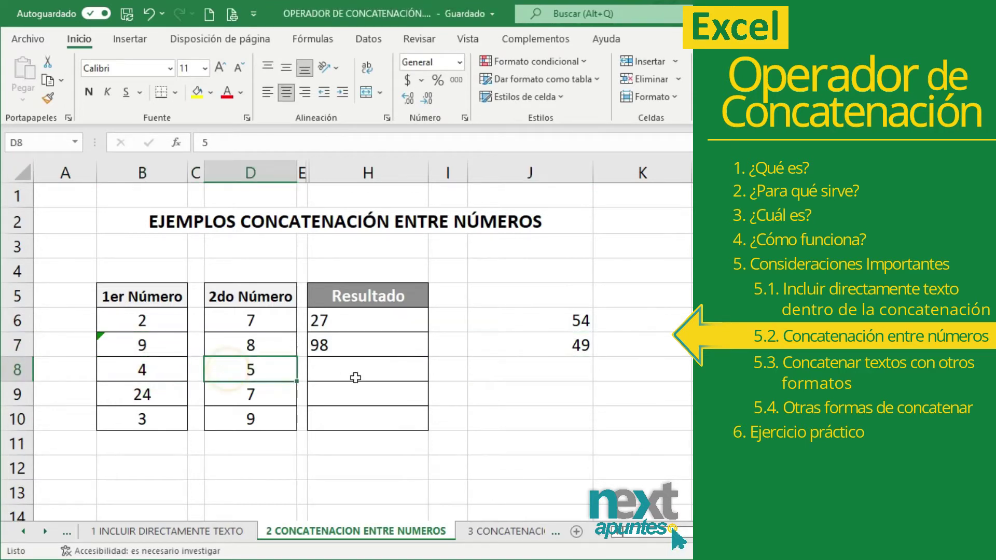
click(350, 370)
text(=)
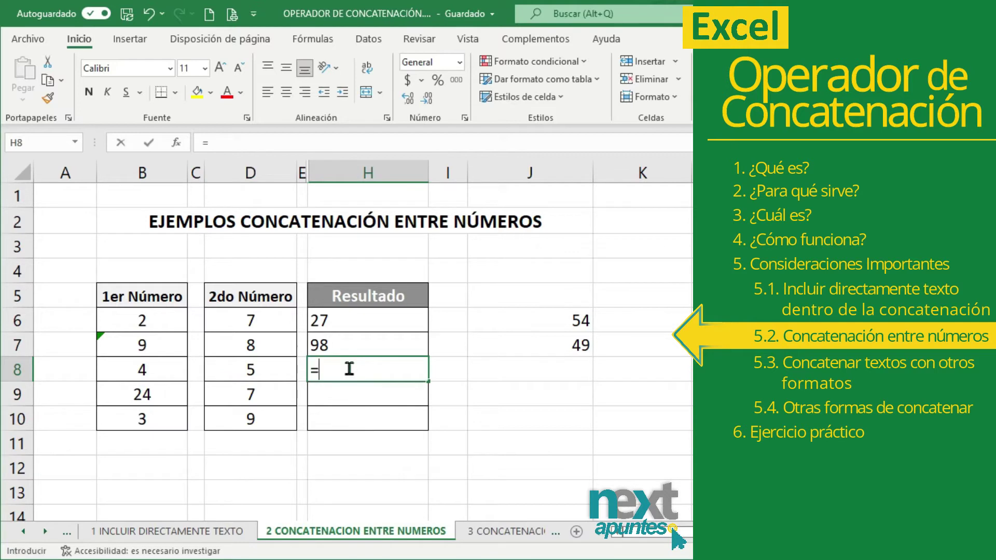
click(168, 370)
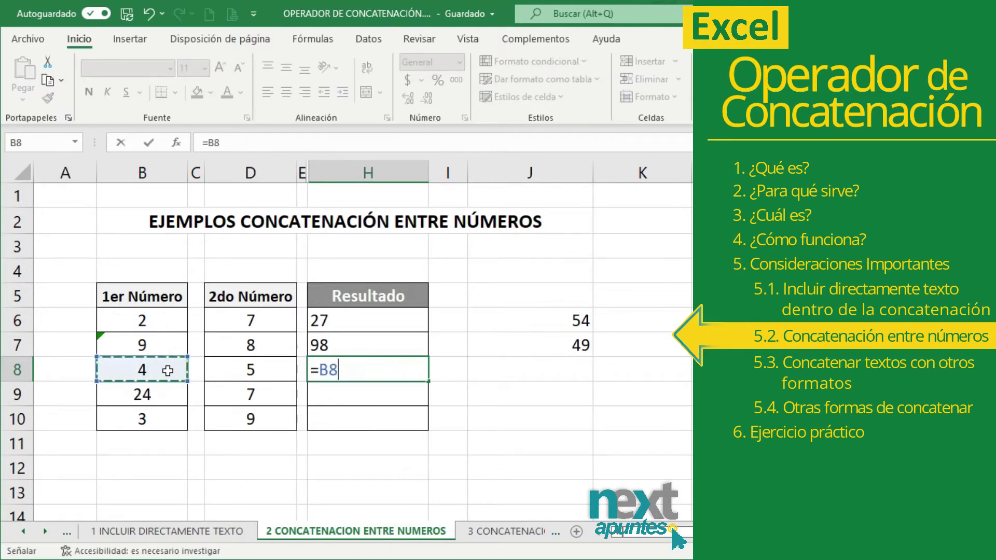
text(&)
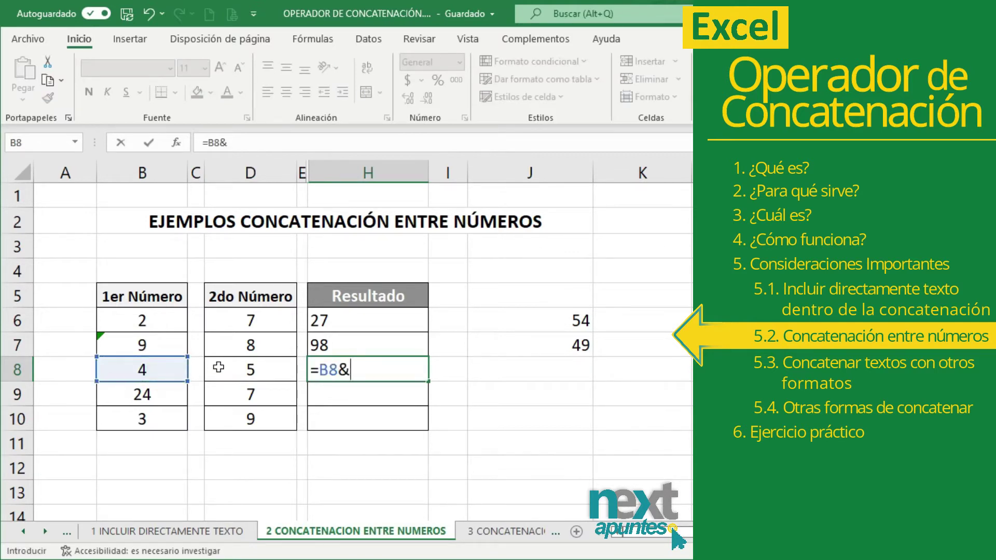
click(220, 368)
text(&)
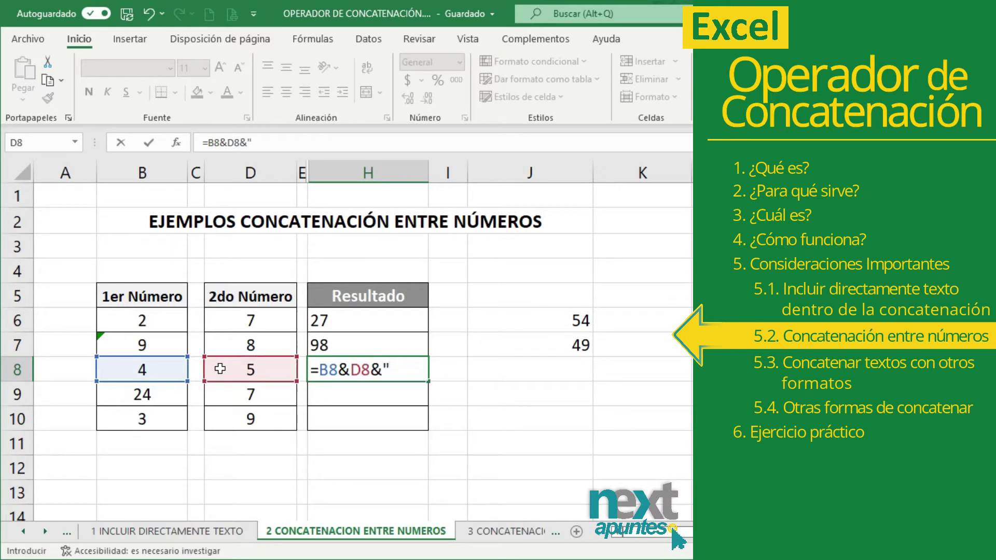
text("9")
key(Return)
click(362, 371)
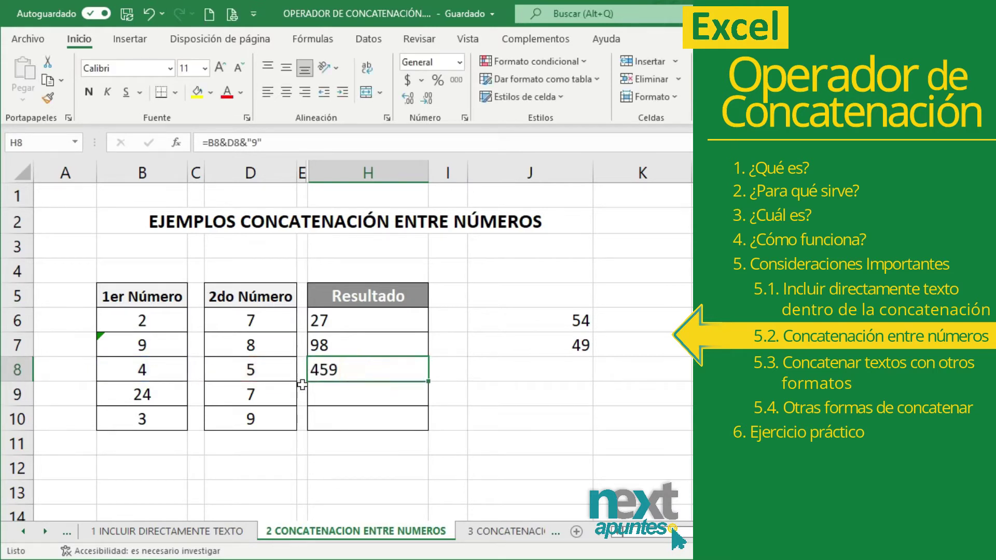
- Subtract 10 from the H8 result in J8 with =H8-10, giving 449
click(176, 371)
click(229, 370)
click(363, 374)
click(490, 368)
text(=)
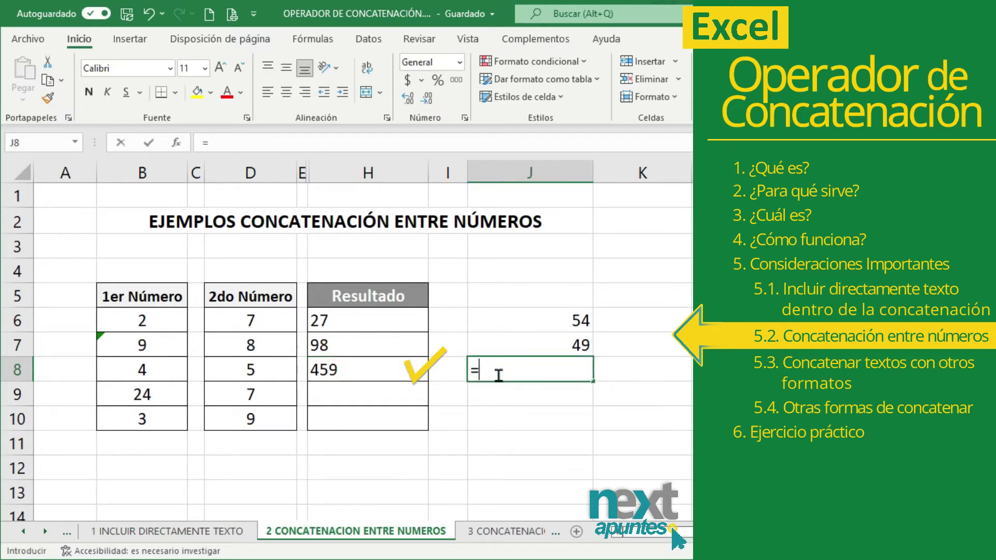
click(372, 373)
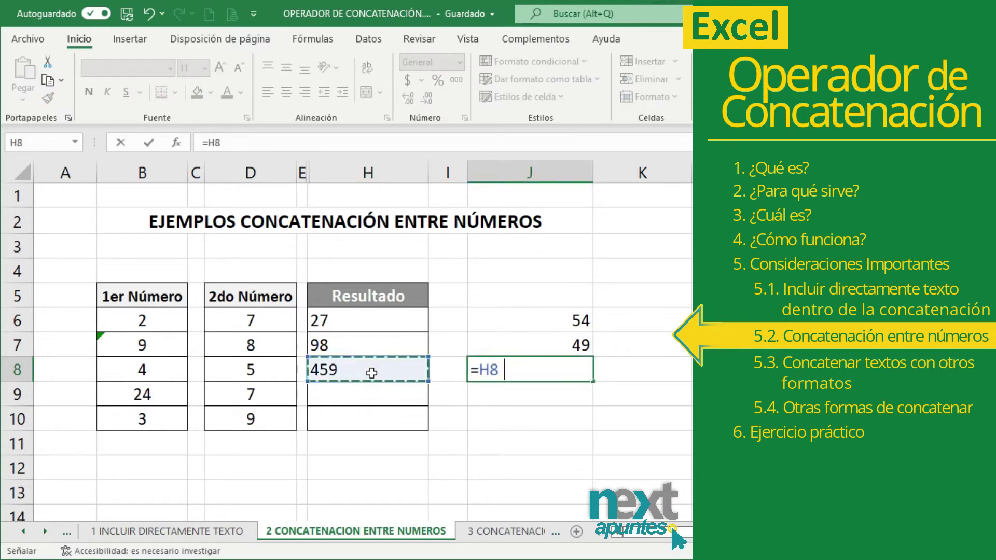
text(-10)
key(Return)
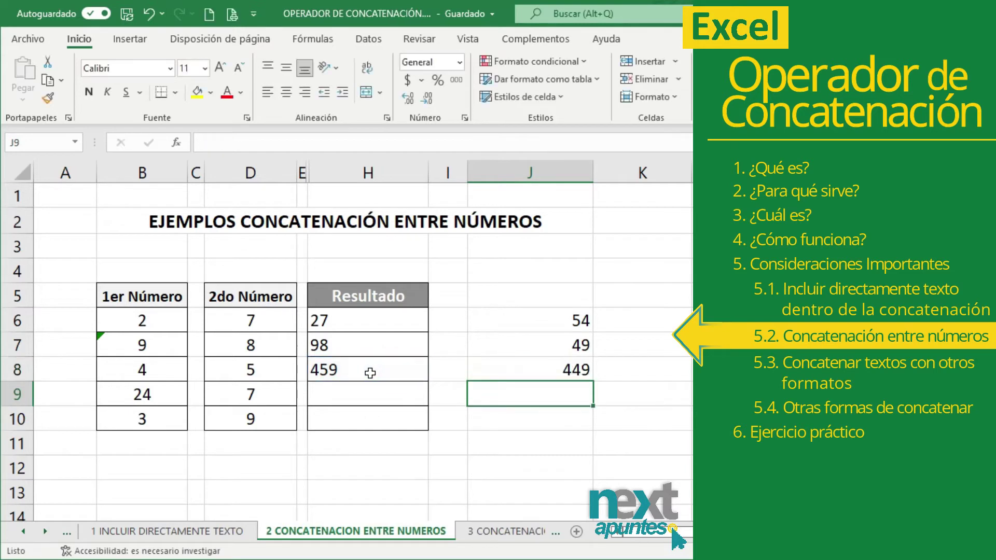
click(480, 374)
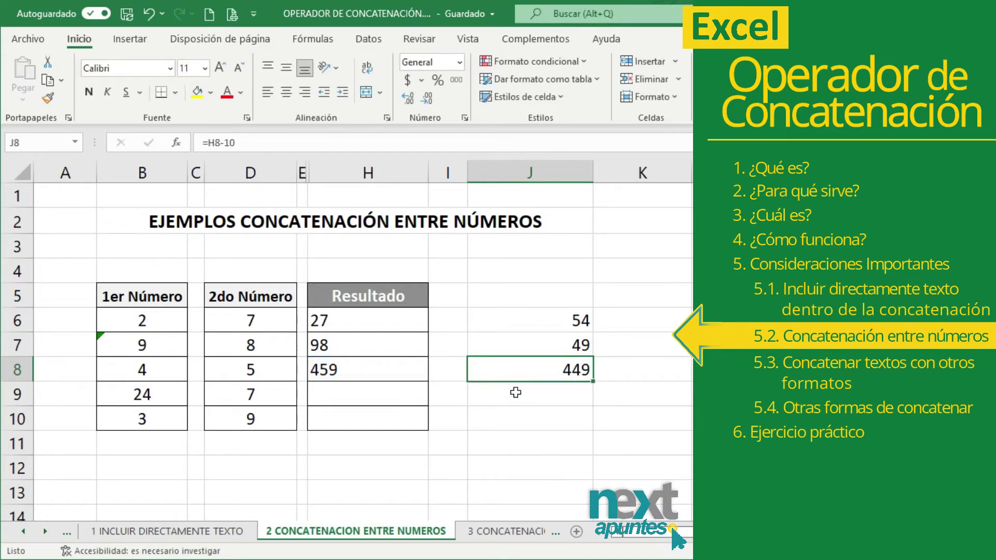
click(362, 393)
drag(167, 399, 249, 396)
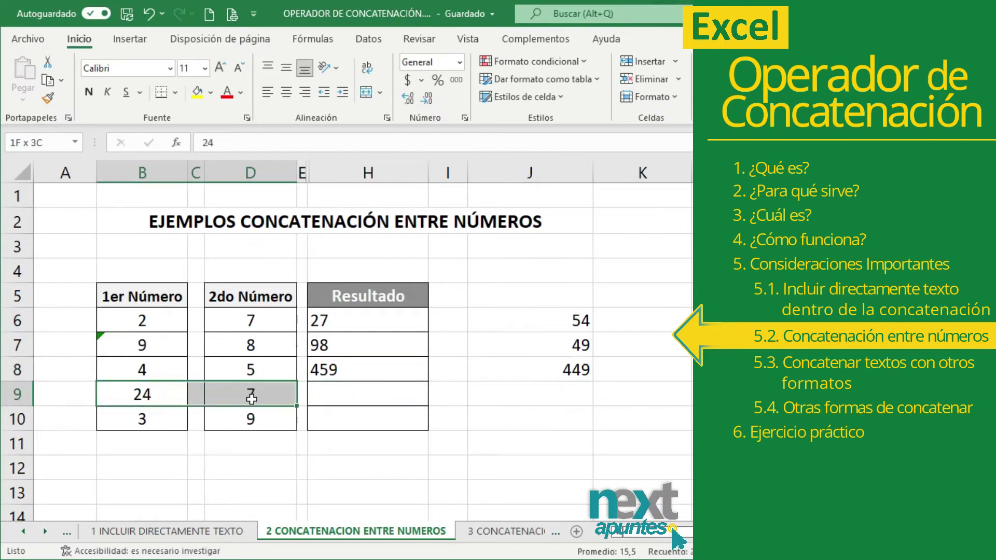
- Enter =B9&D9&1 in H9, joining 24 and 7 into 2471
click(353, 393)
text(=)
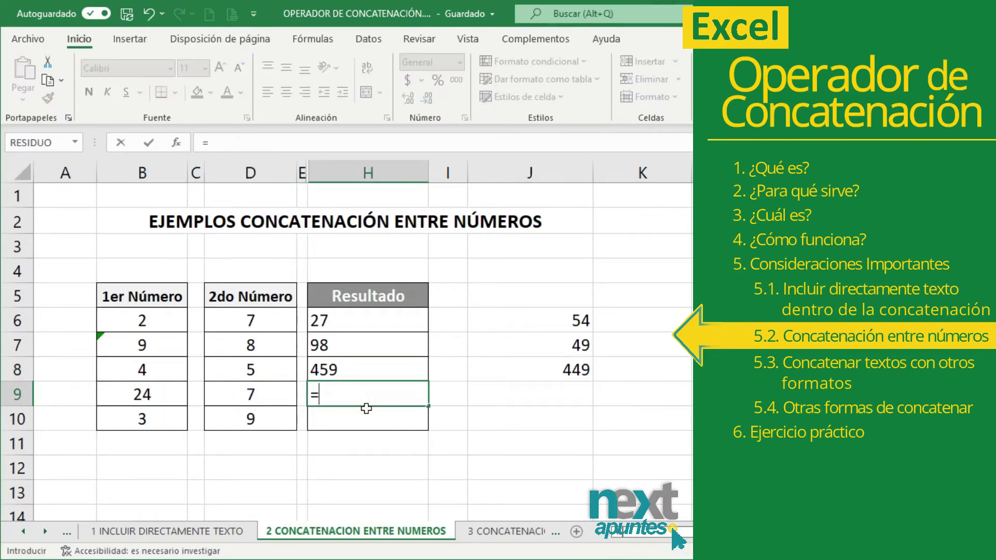
click(139, 399)
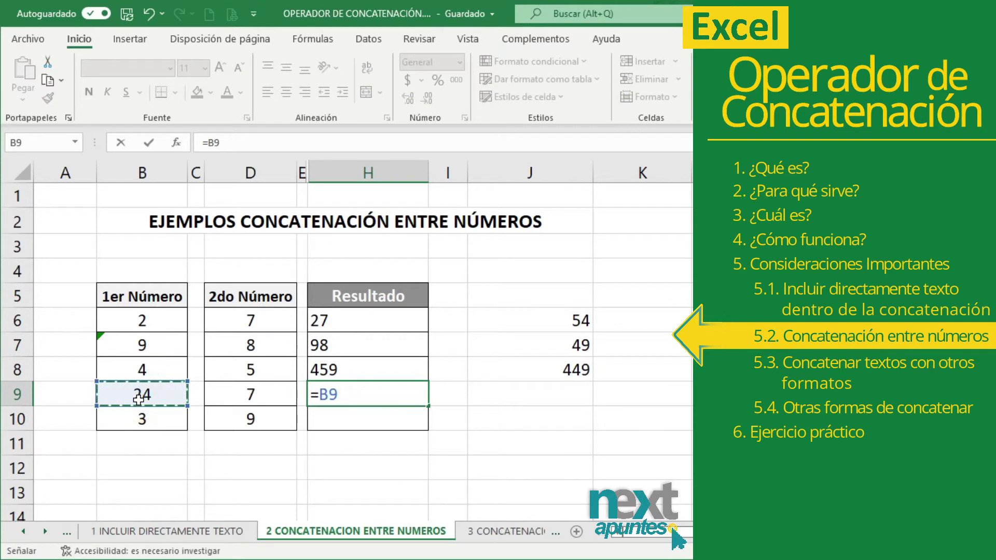
text(&)
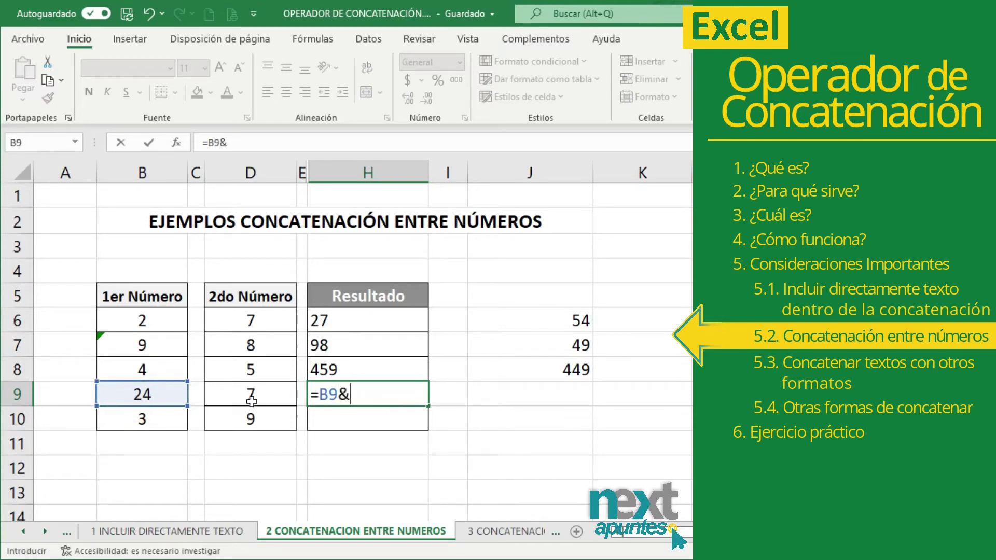
click(251, 398)
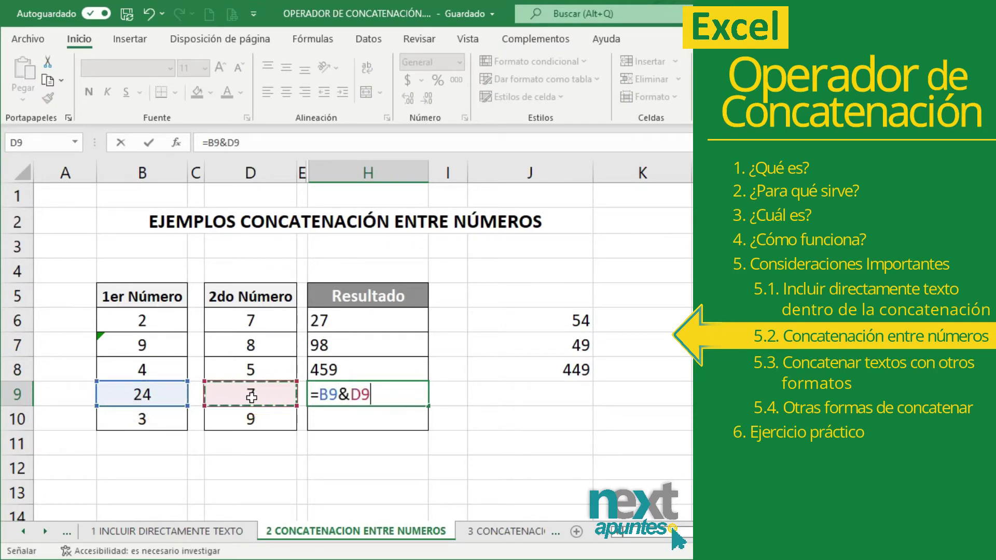
text(&)
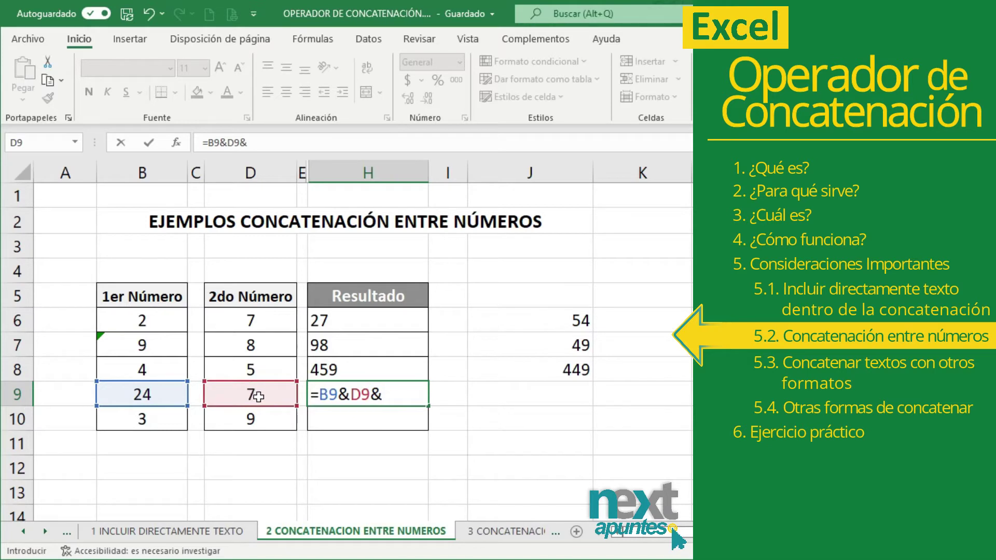
text(1)
key(Return)
click(396, 400)
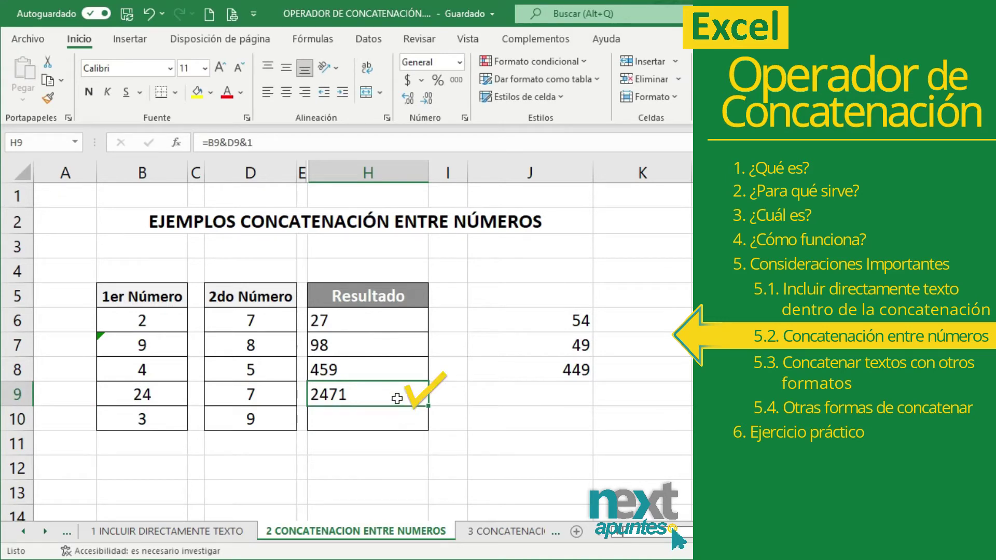
- Multiply the H9 result by 3 in J9 with =H9*3, giving 7413
click(546, 397)
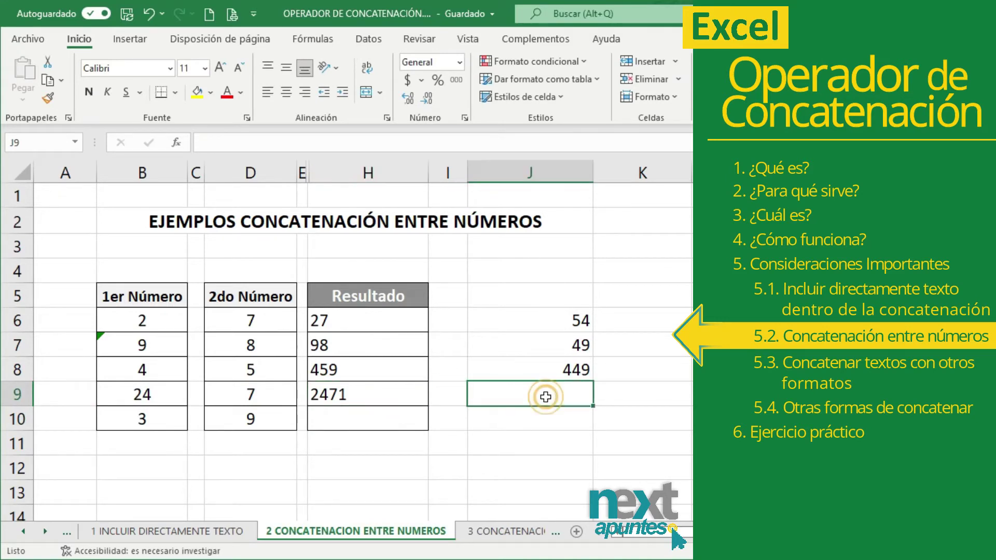
text(=)
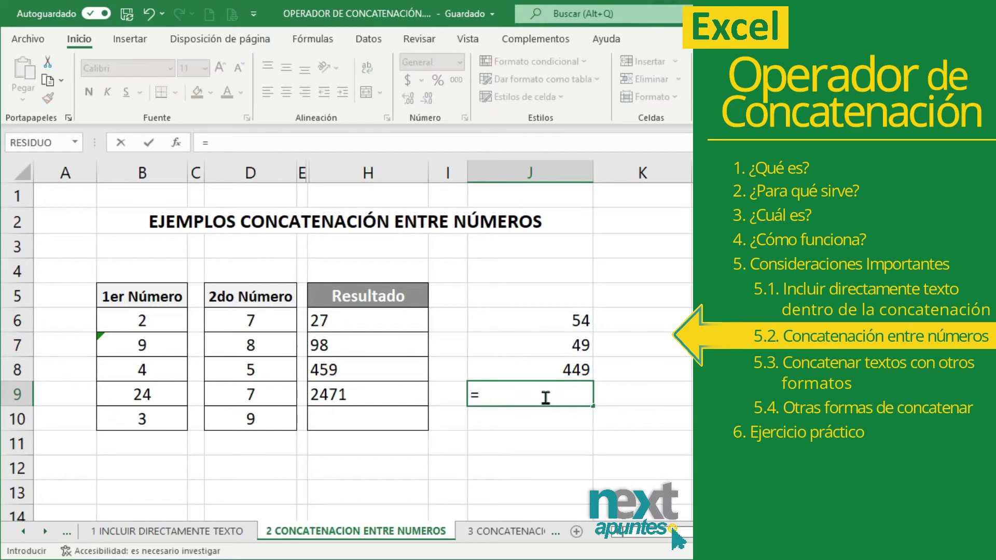
click(392, 398)
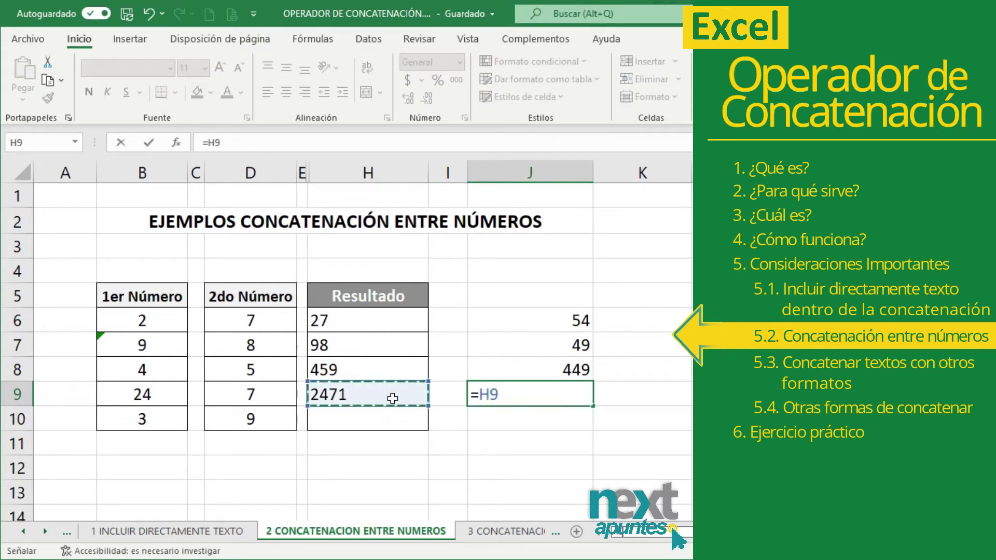
text(*3)
key(Return)
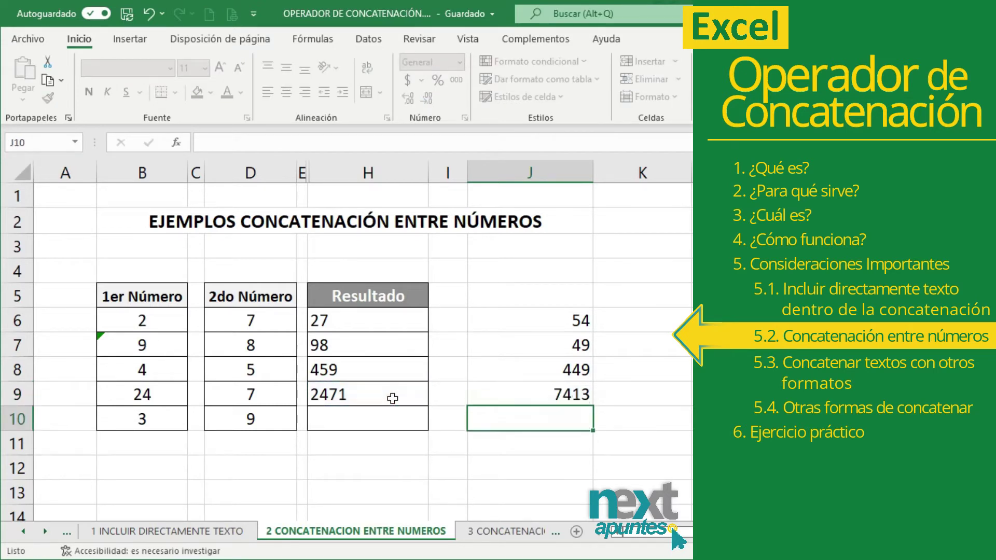
click(502, 398)
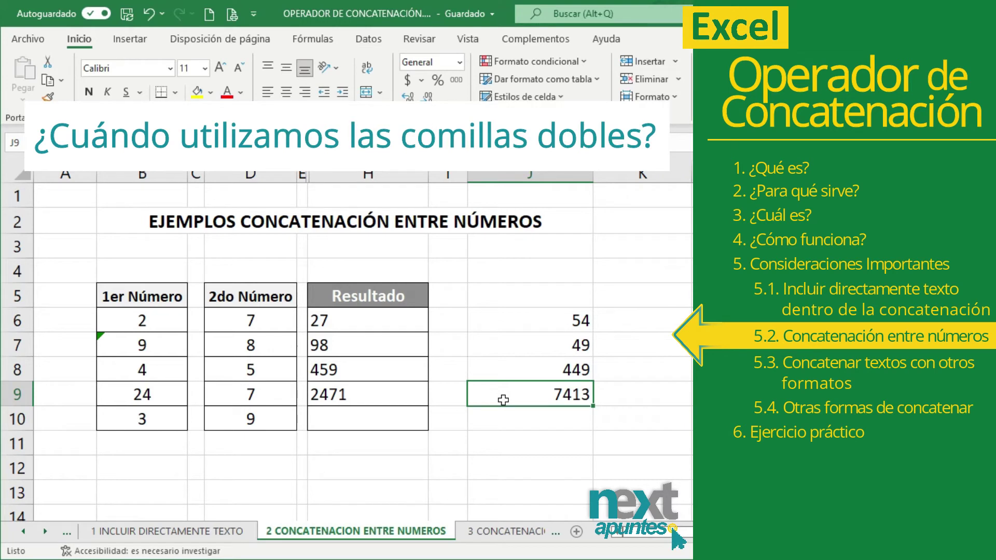
- Enter =B10&D10&0012 in H10; it shows 3912 because the leading zeros are dropped
drag(173, 418, 230, 422)
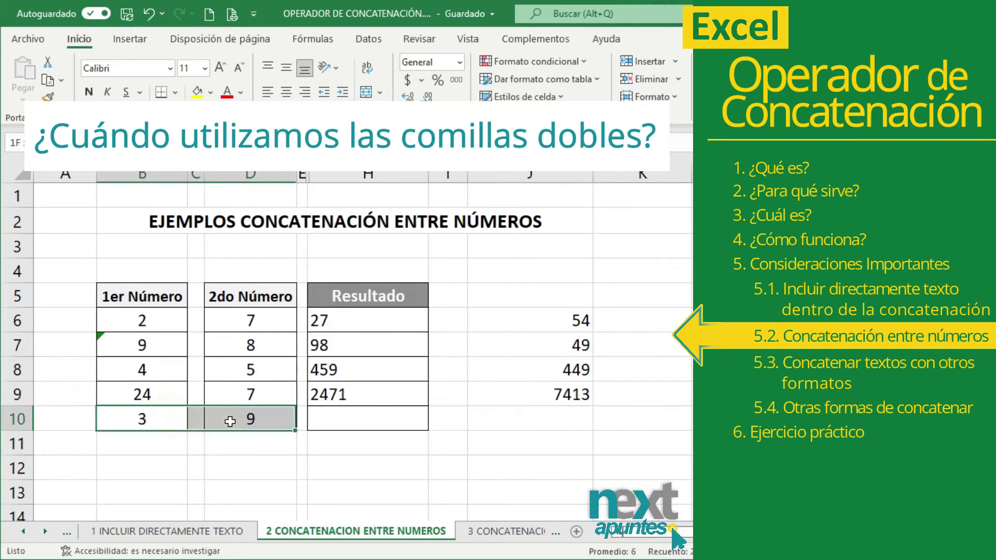
click(379, 416)
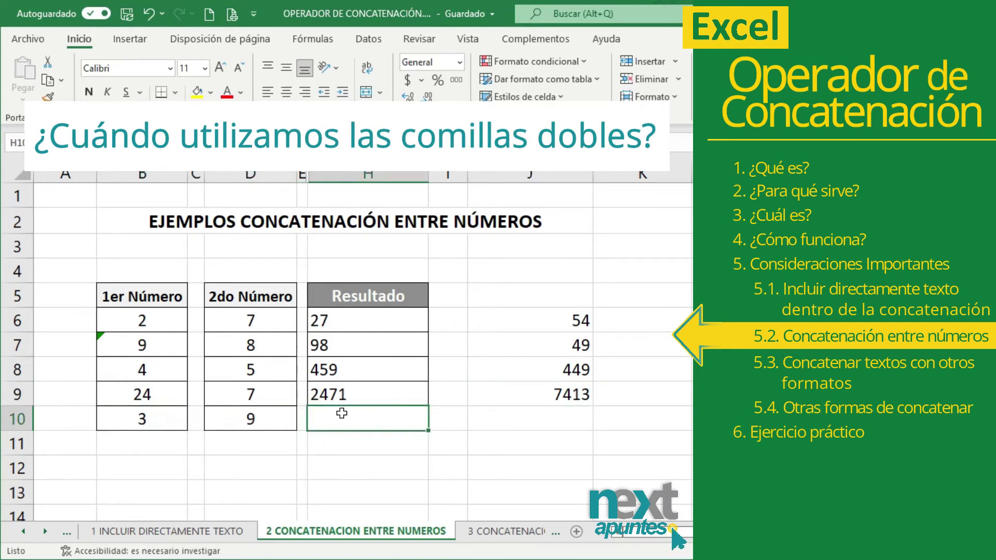
text(=)
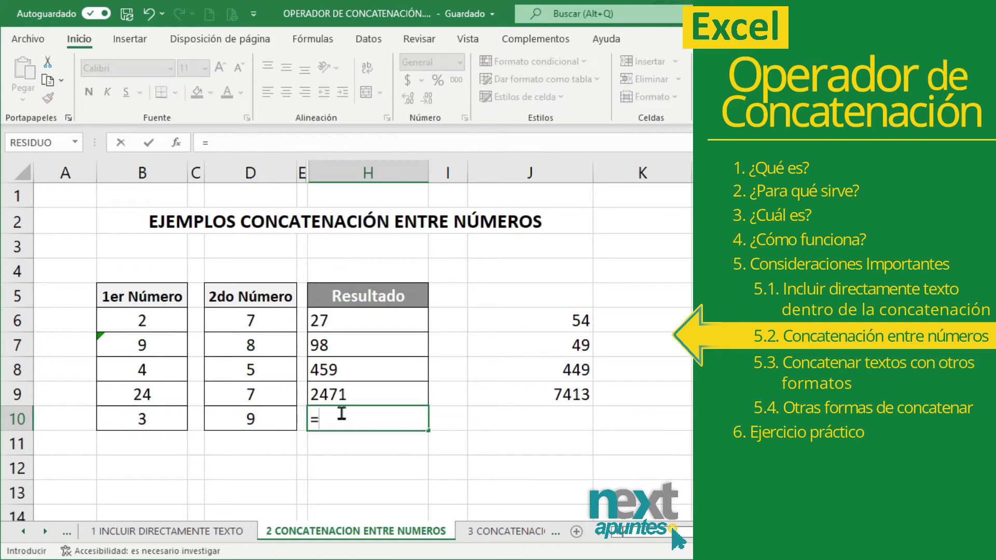
click(173, 424)
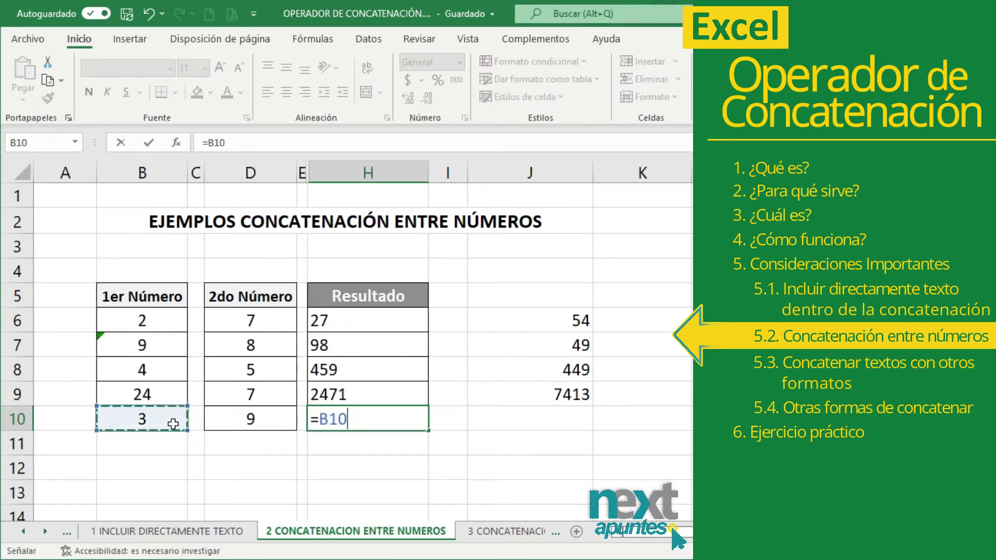
text(&)
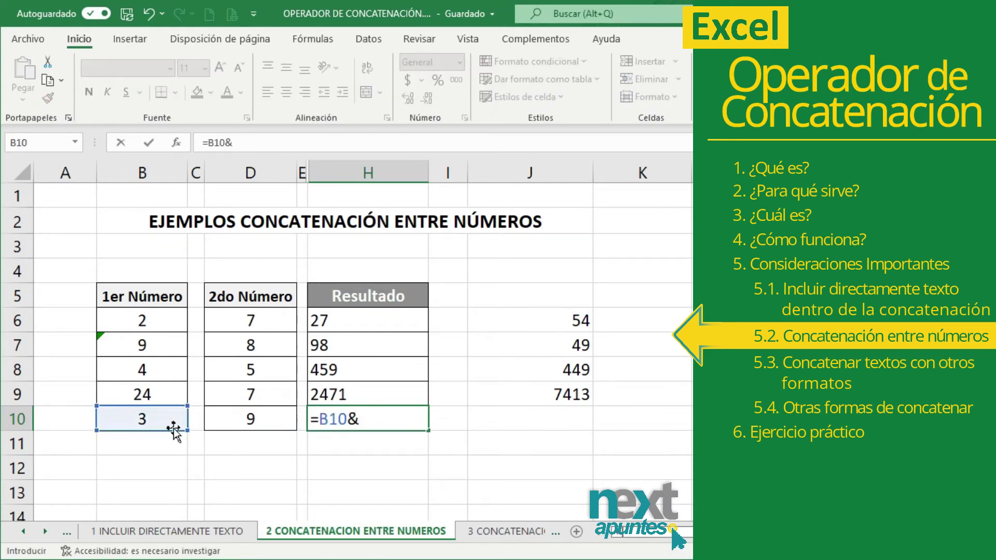
click(237, 417)
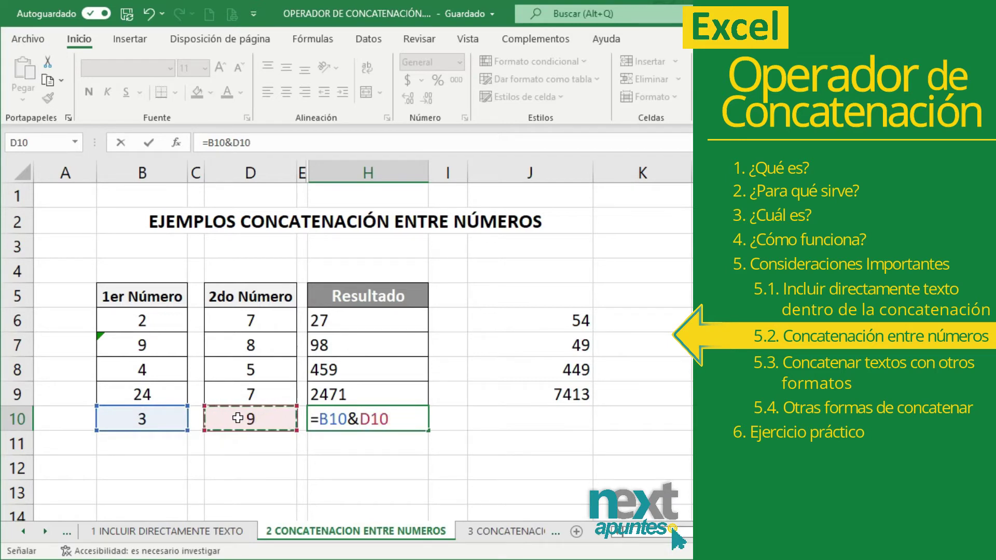
text(&0012)
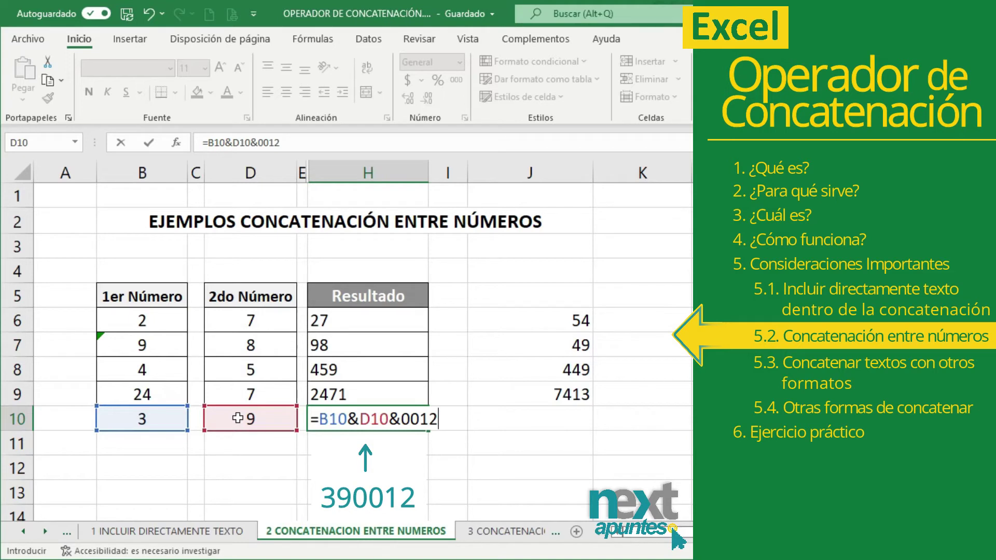
key(Return)
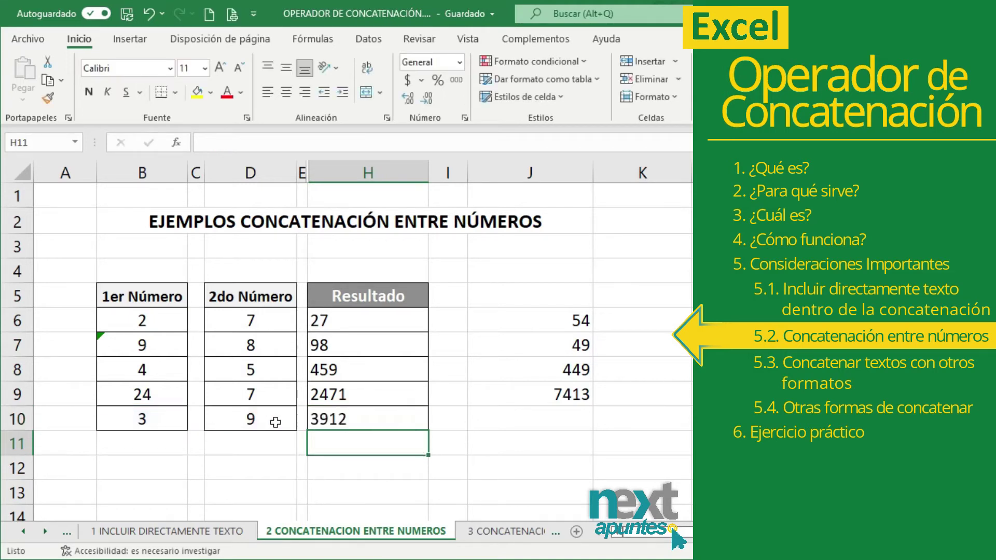
click(339, 420)
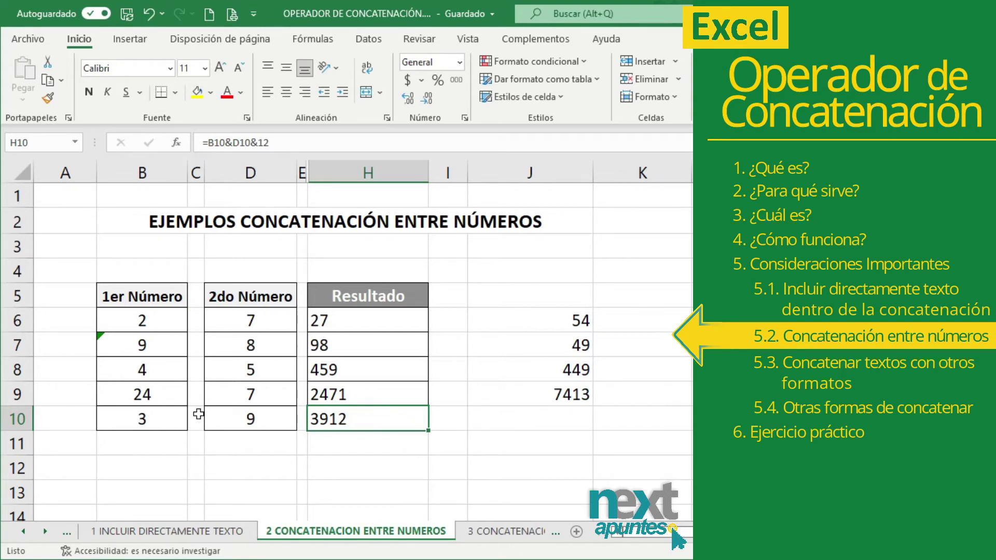
- Replace H10 with =B10&D10&"0012" so the zeros are kept as text, giving 390012
drag(162, 418, 315, 418)
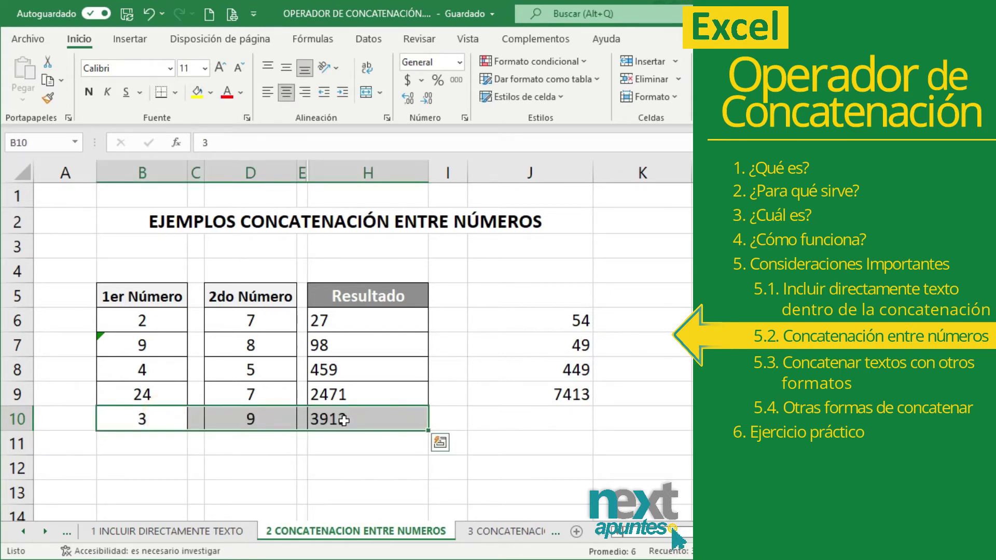
click(367, 420)
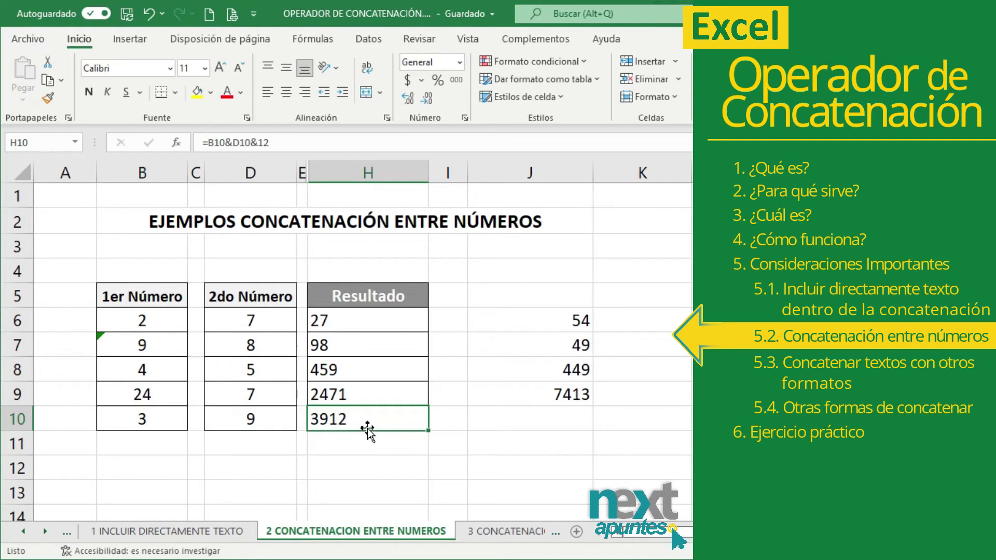
key(Delete)
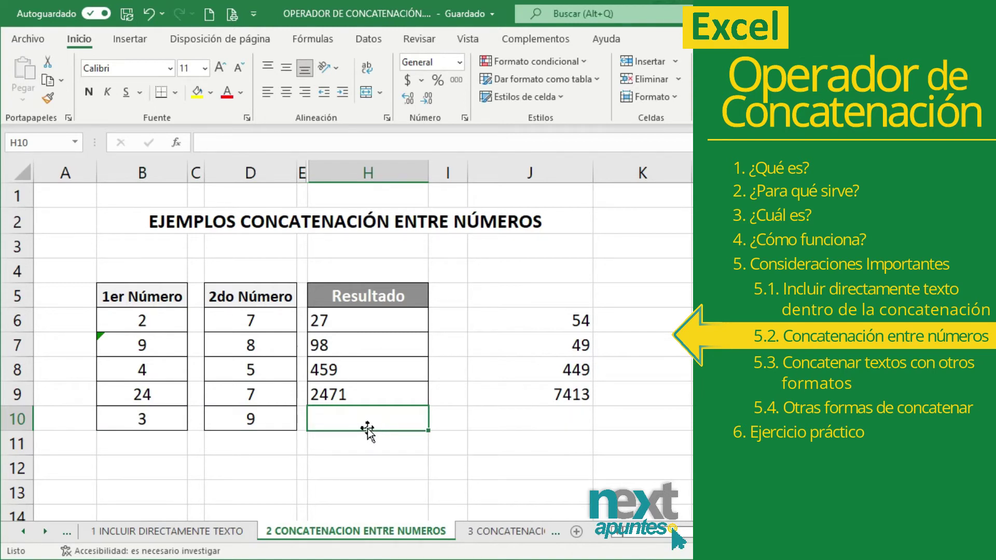
text(=)
click(158, 419)
text(&)
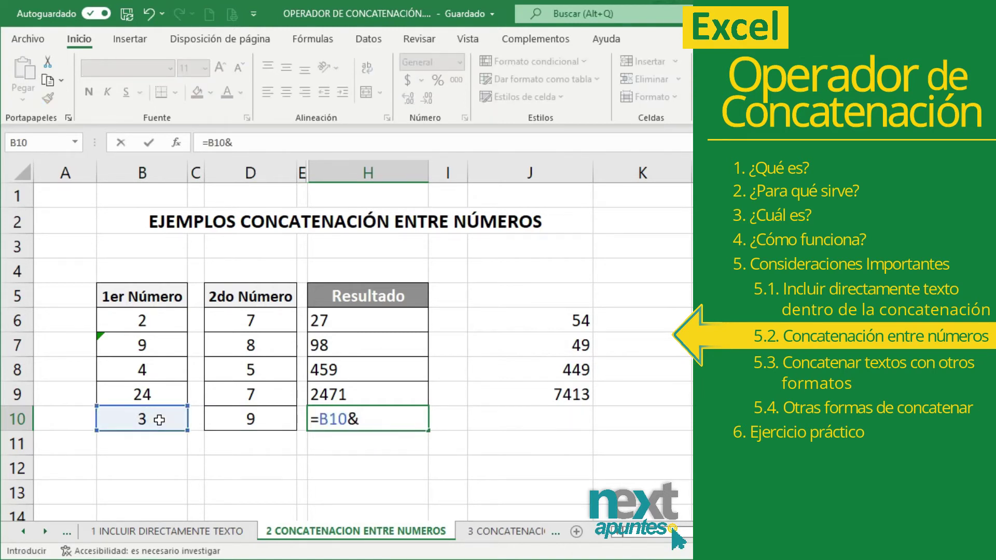
click(259, 417)
text(&")
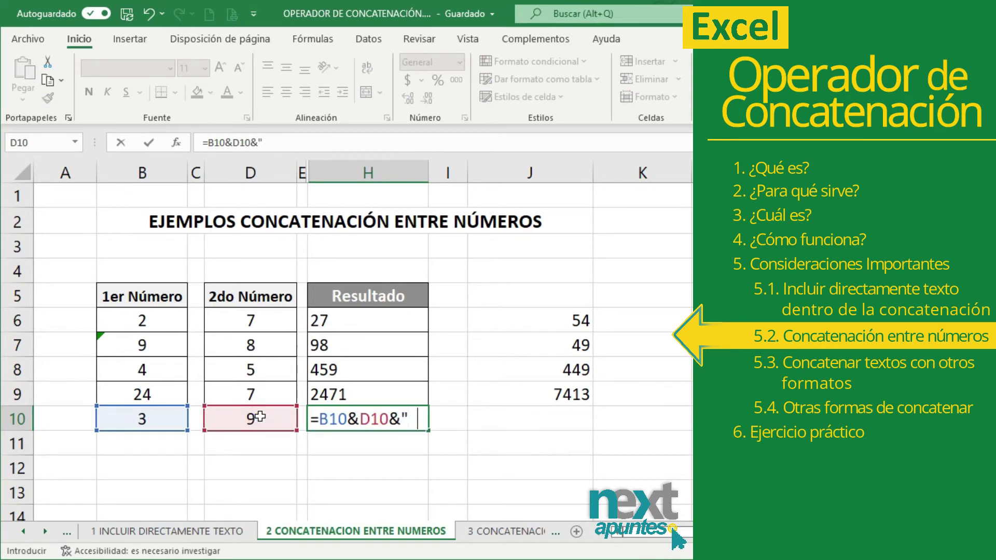
text(0012)
key(Return)
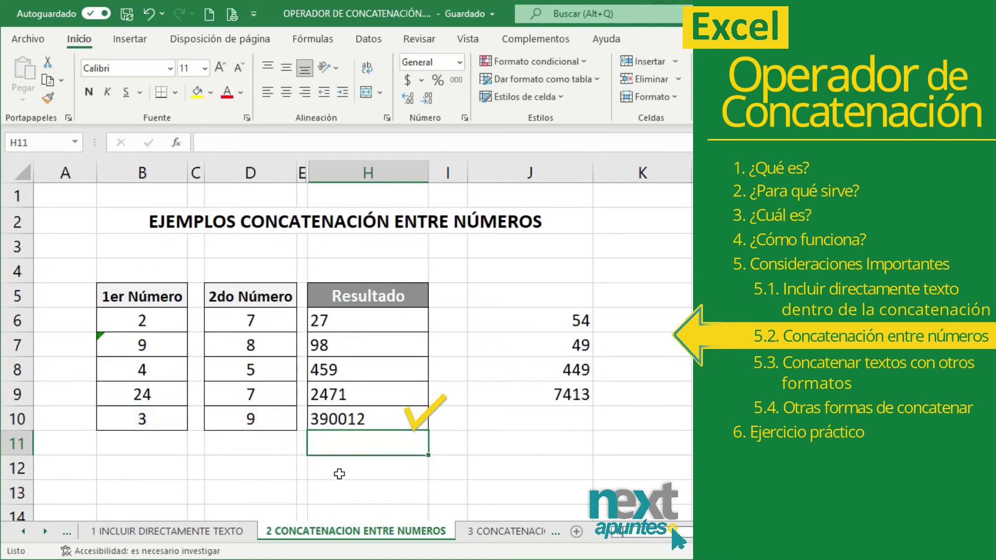
click(355, 421)
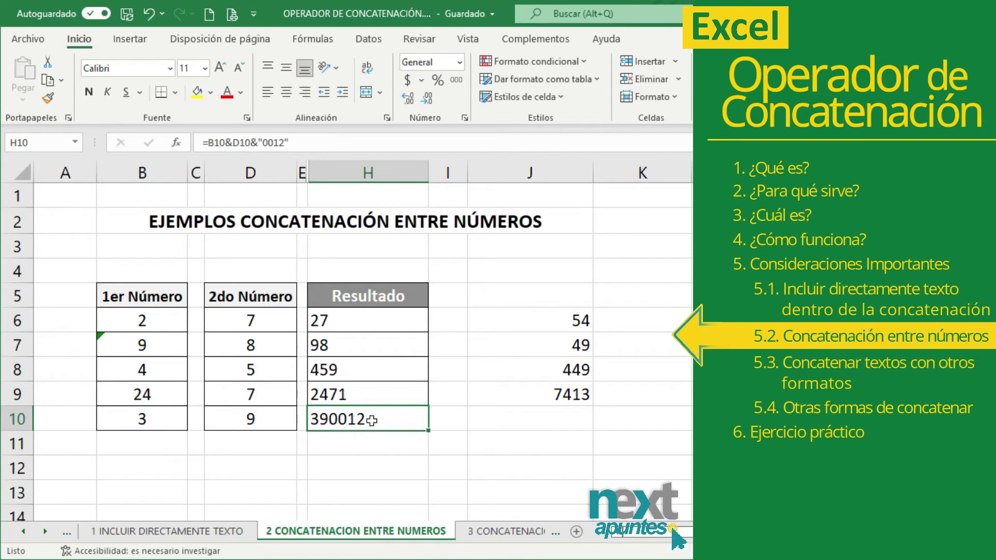
- Rebuild H10 as =B10&D10&"0"&"0"&"12", still returning 390012, and review its formula
key(Delete)
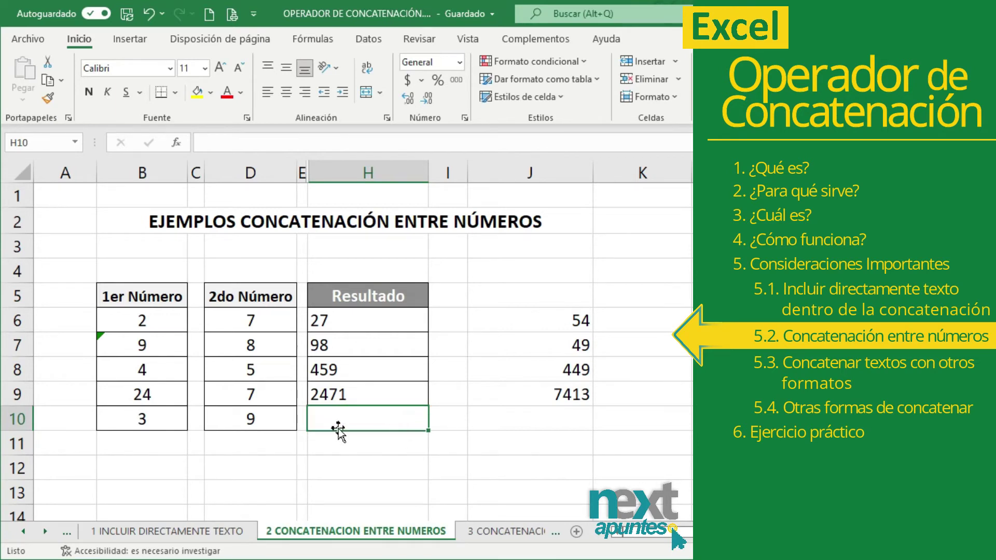
text(=)
click(140, 419)
text(&)
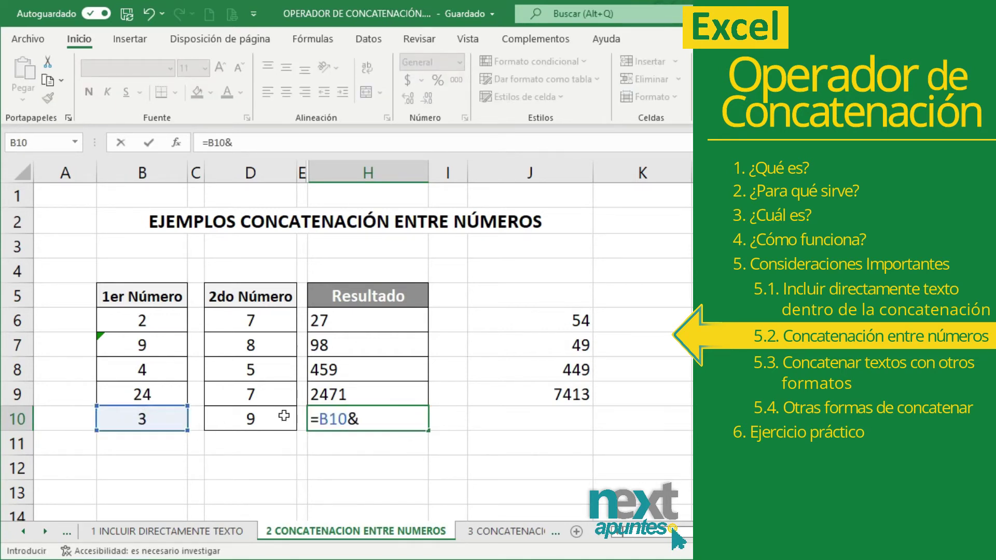
click(283, 418)
text(&"0")
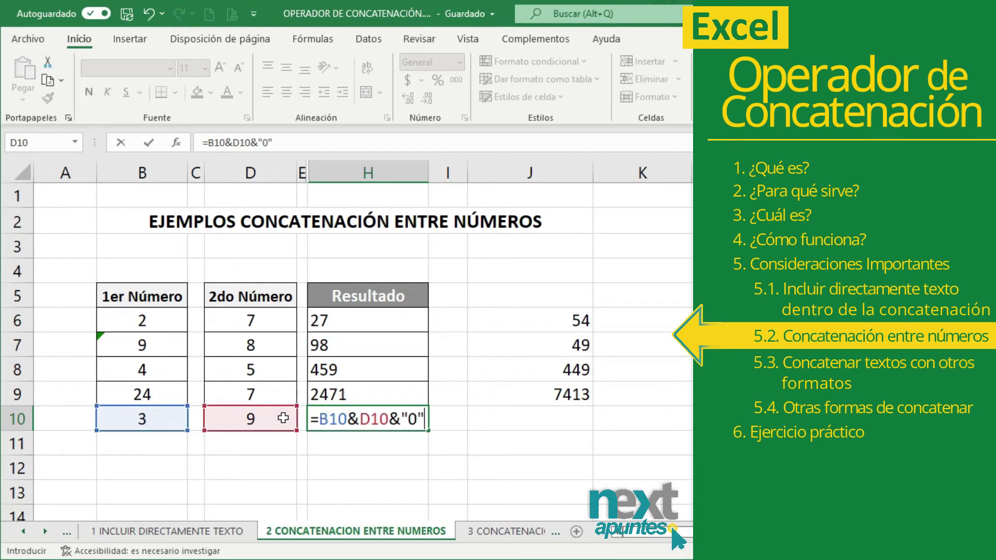
text(&"0"&)
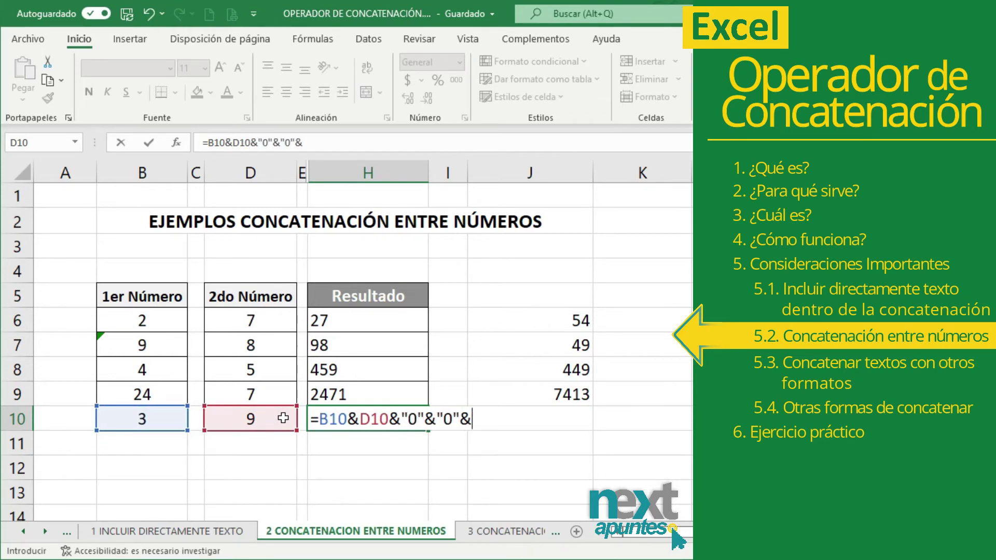
text("12")
key(Return)
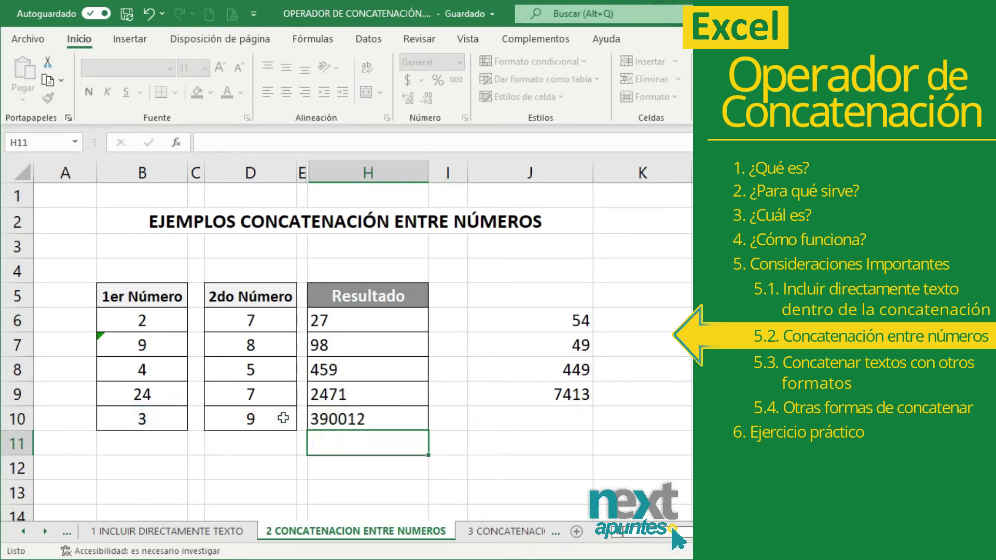
click(362, 416)
click(354, 413)
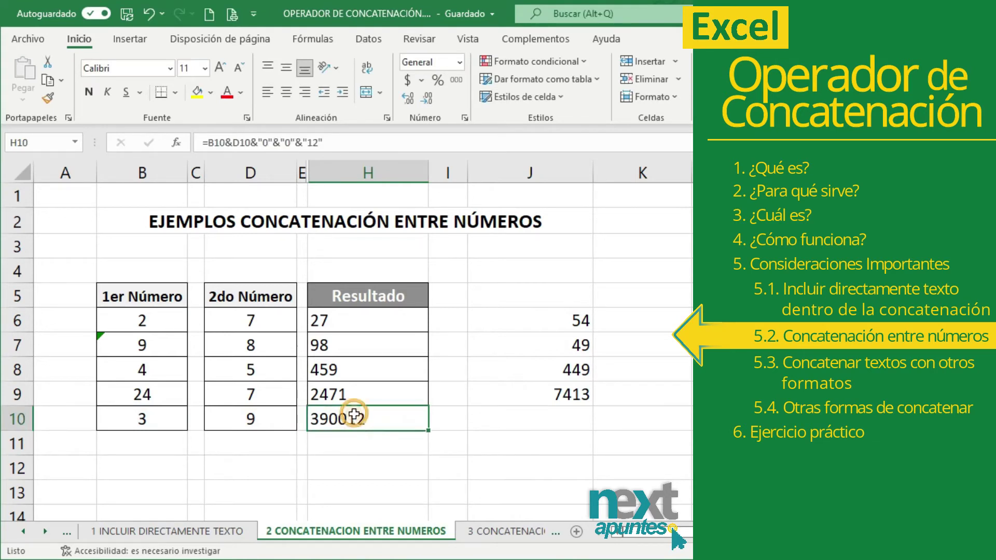
drag(172, 419, 262, 433)
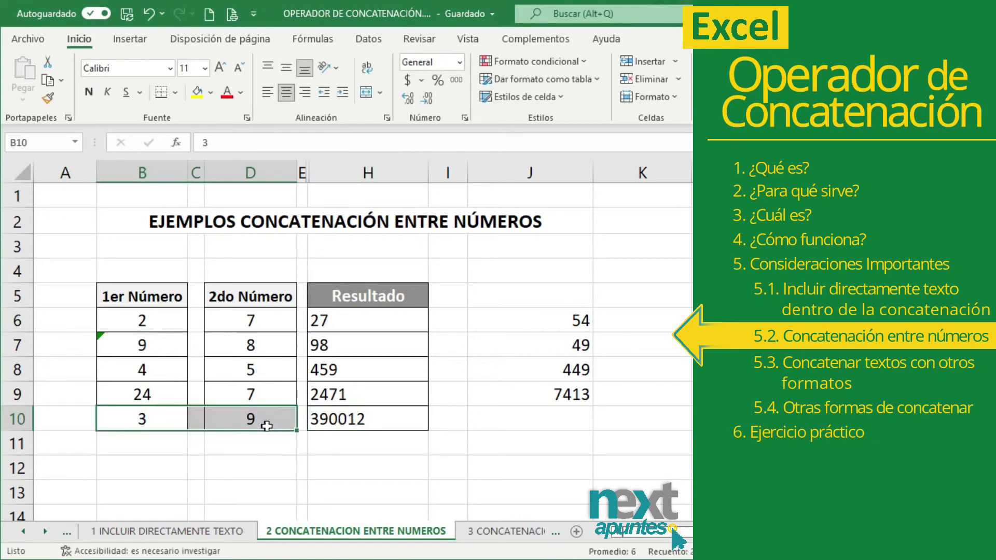
click(329, 412)
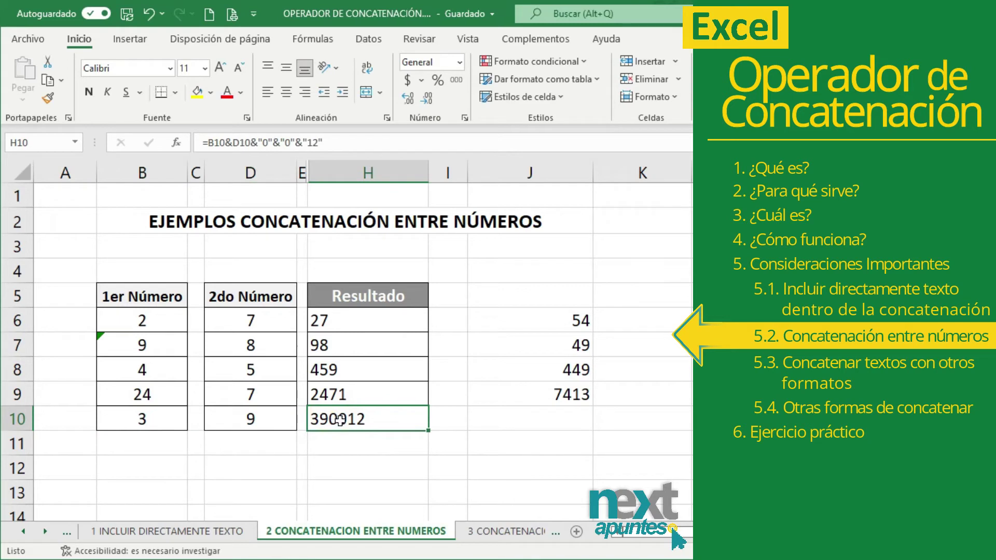
click(340, 420)
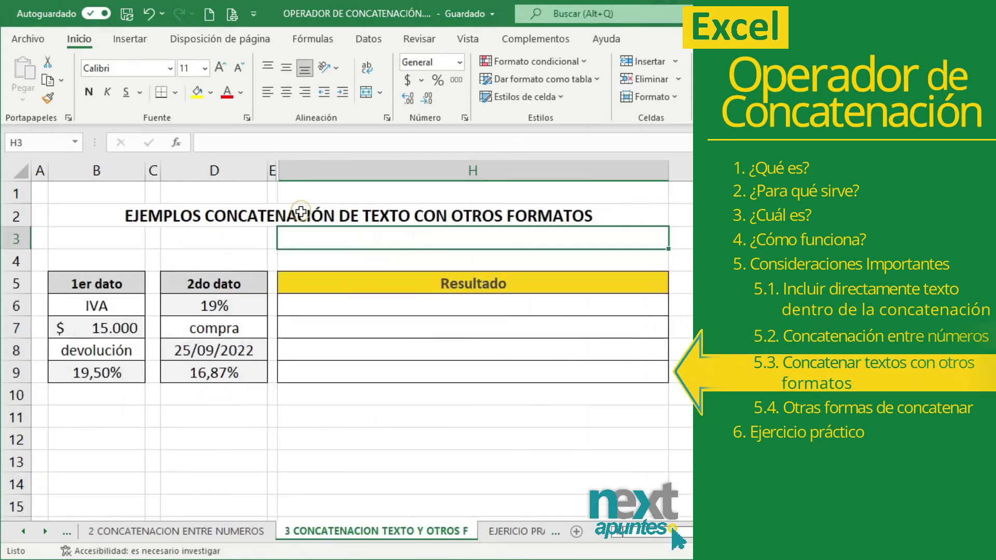
- In H6, build the IVA sentence ="El "&B6&"es del "&D6
click(279, 223)
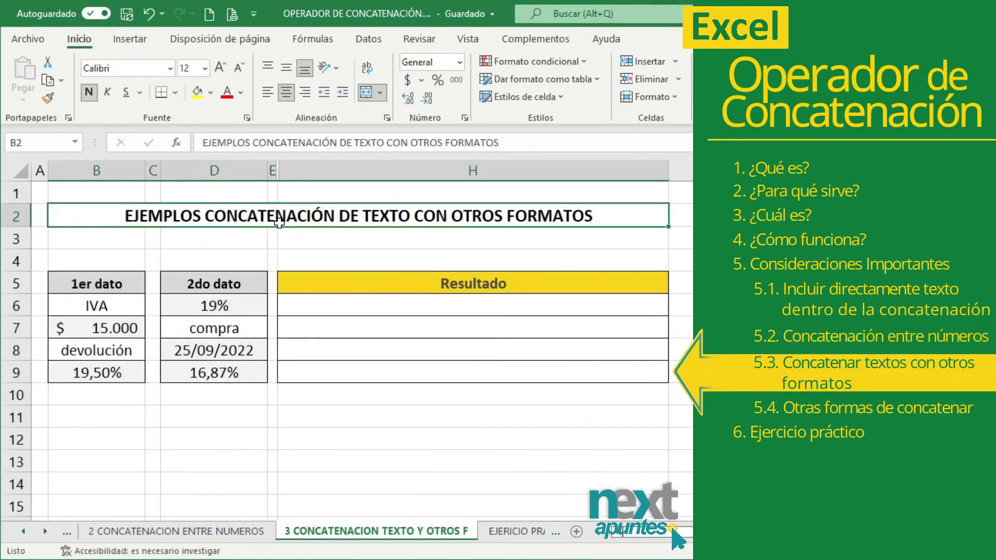
click(322, 311)
text(="El "&)
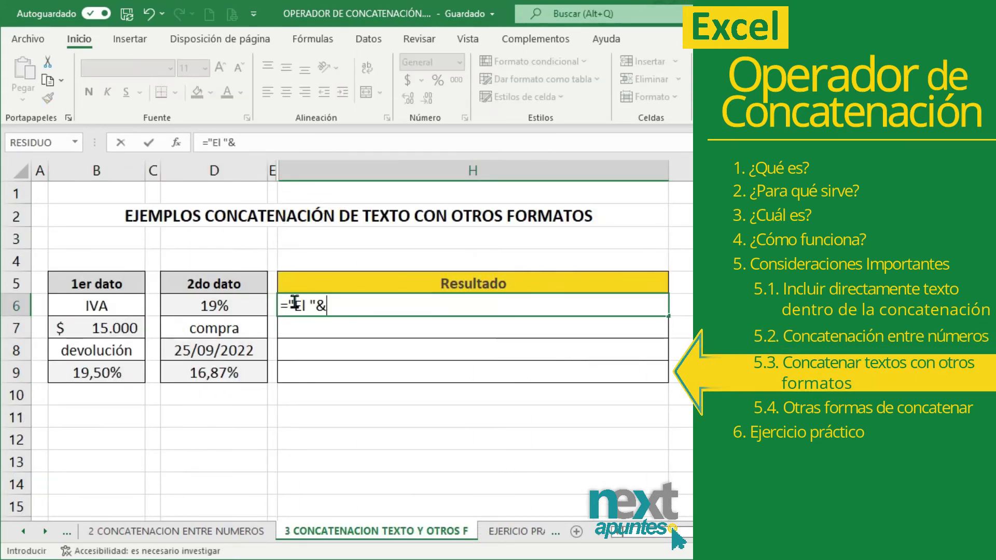
click(120, 306)
text(&"es del "&)
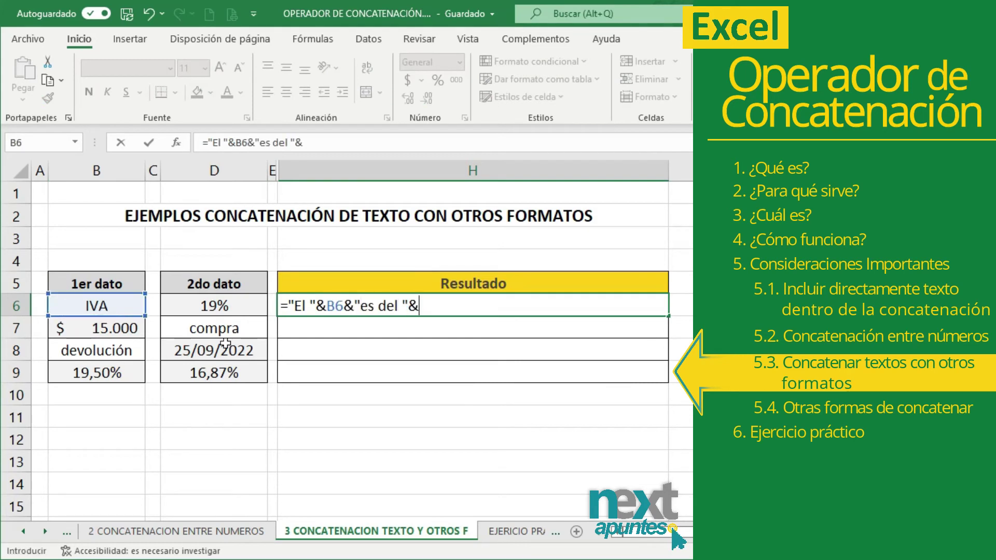
click(215, 306)
key(Return)
- In H7, build ="Por cada "&B7&" en "&D7&" recibe un regalo."
click(294, 306)
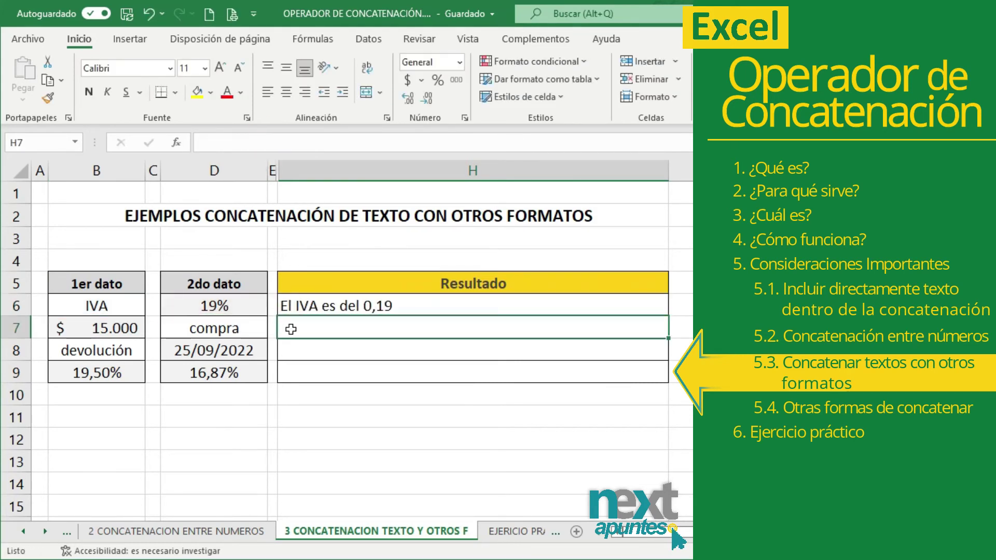
text(=")
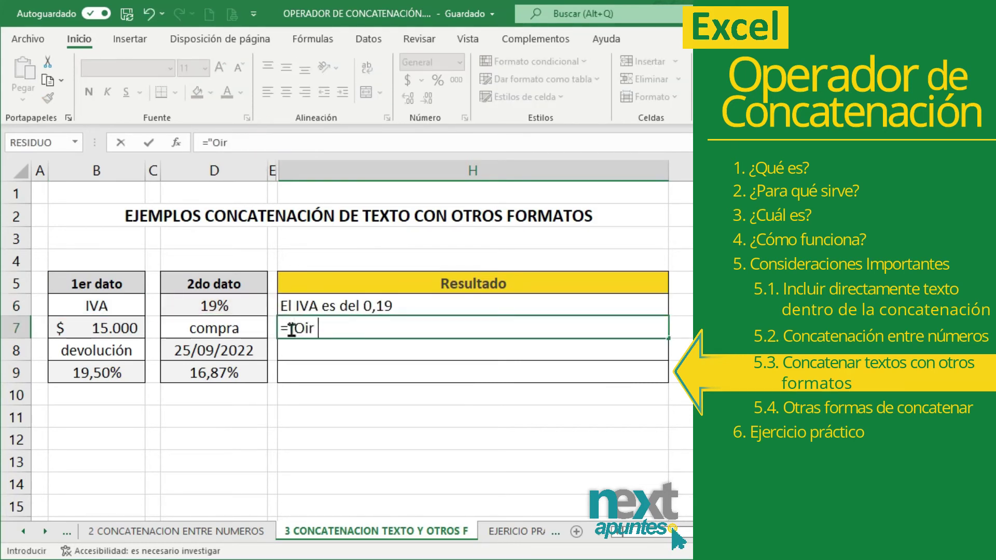
text(Por cada "&)
click(120, 328)
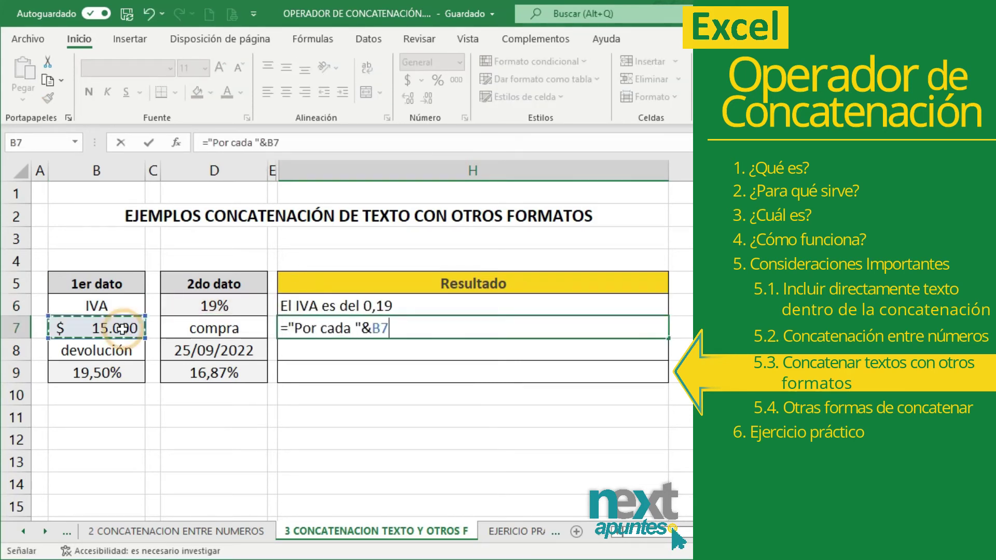
text(&" en "&)
click(187, 326)
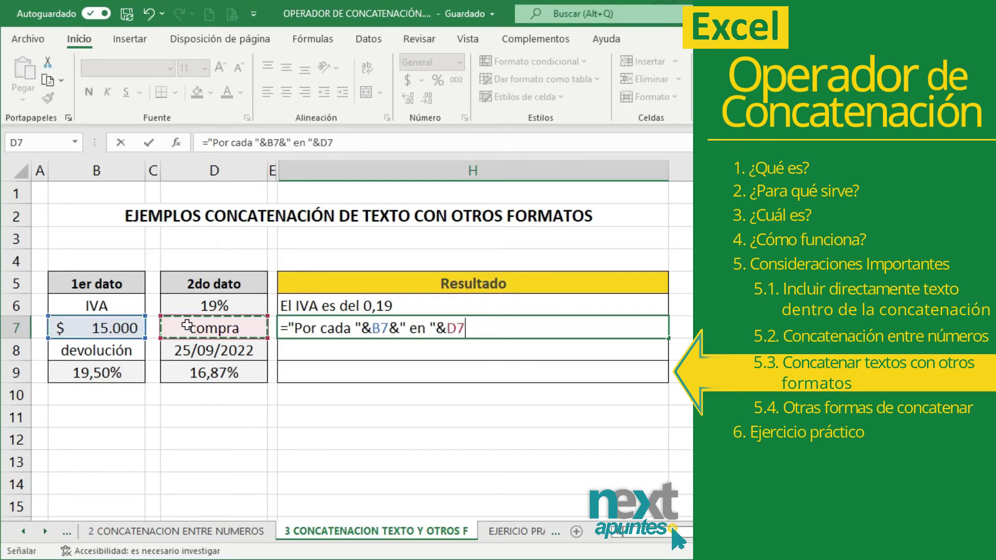
text(&" recibe un regalo.")
key(Return)
click(451, 334)
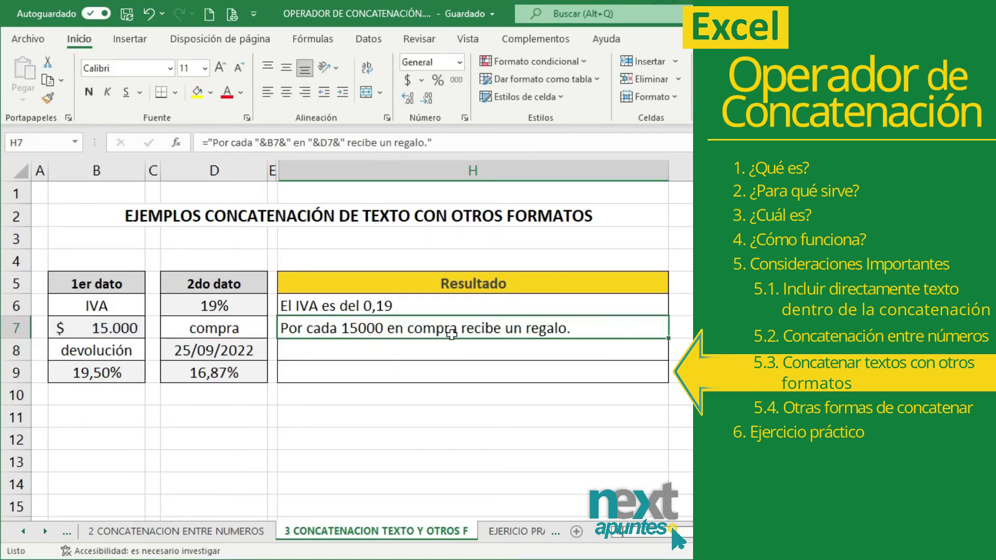
- Change the word in D7 from compra to compras
double_click(253, 329)
text(s)
key(Return)
click(411, 328)
- In H8, build the return-date sentence ="La fecha de "&B8&" es el "&D8
click(327, 347)
text(="La fecha de "&)
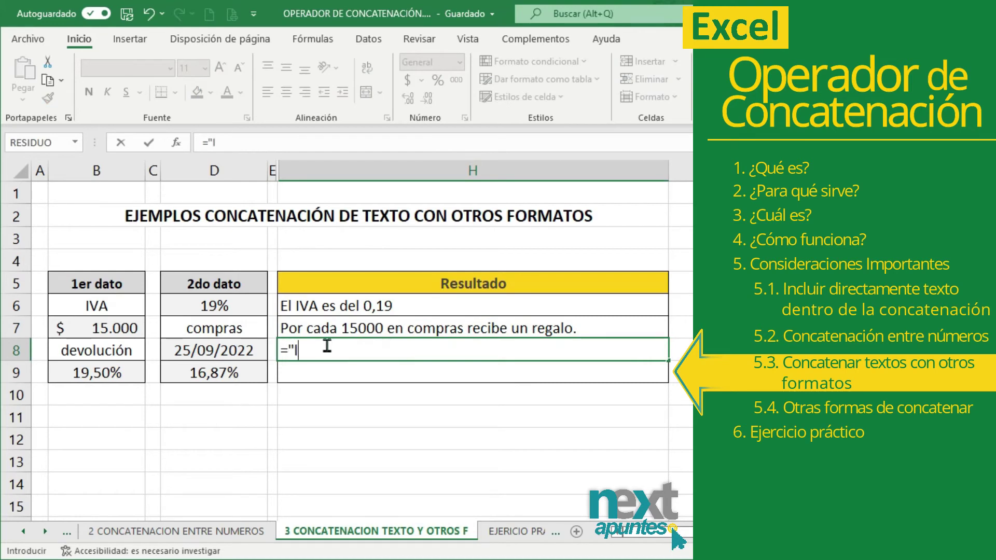
click(134, 350)
text(&" es el "&)
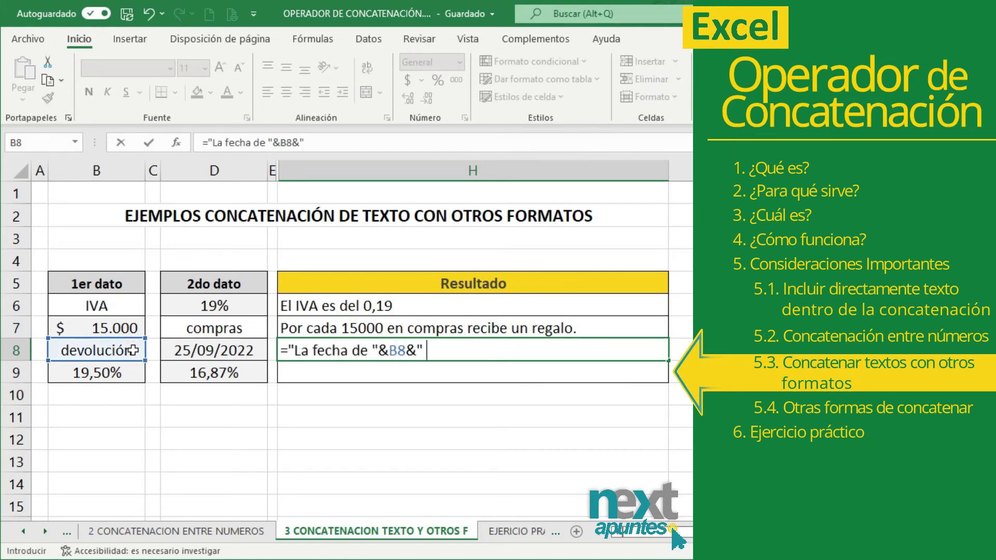
click(213, 350)
key(Return)
click(437, 351)
- In H9, build the comparison sentence ="Es mayor "&B9&" que "&D9
click(478, 379)
text(="Es mayor "&)
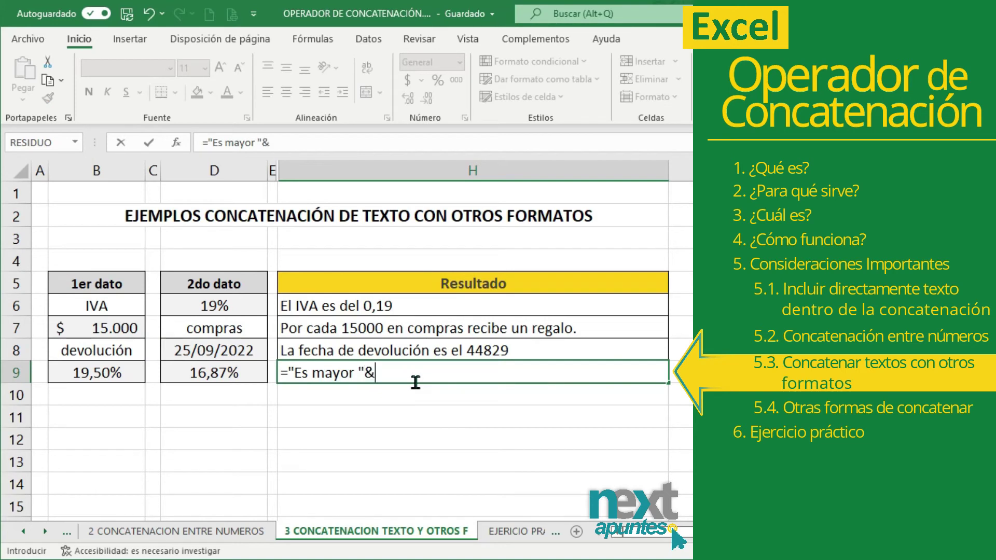
click(85, 372)
text(&" que "&)
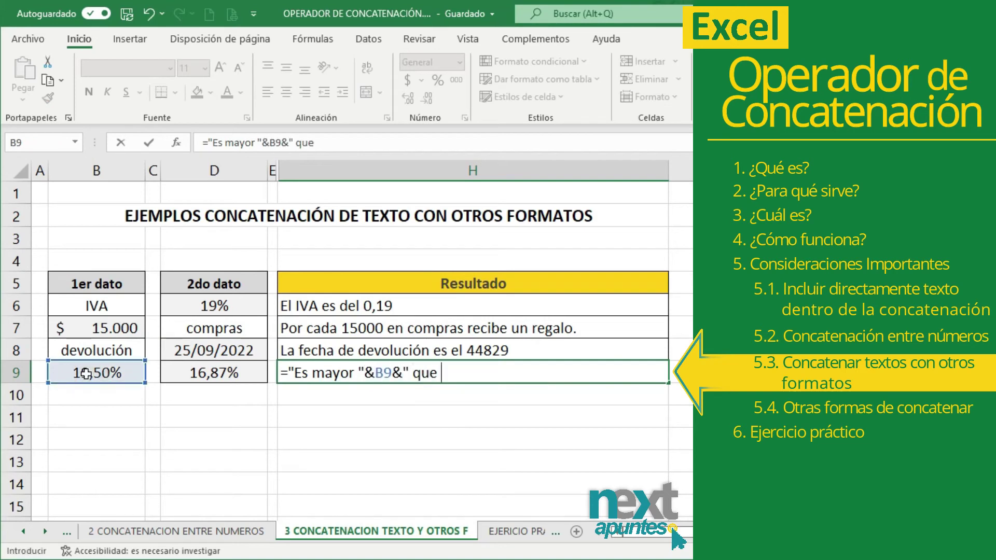
click(214, 373)
key(Return)
drag(383, 305, 384, 363)
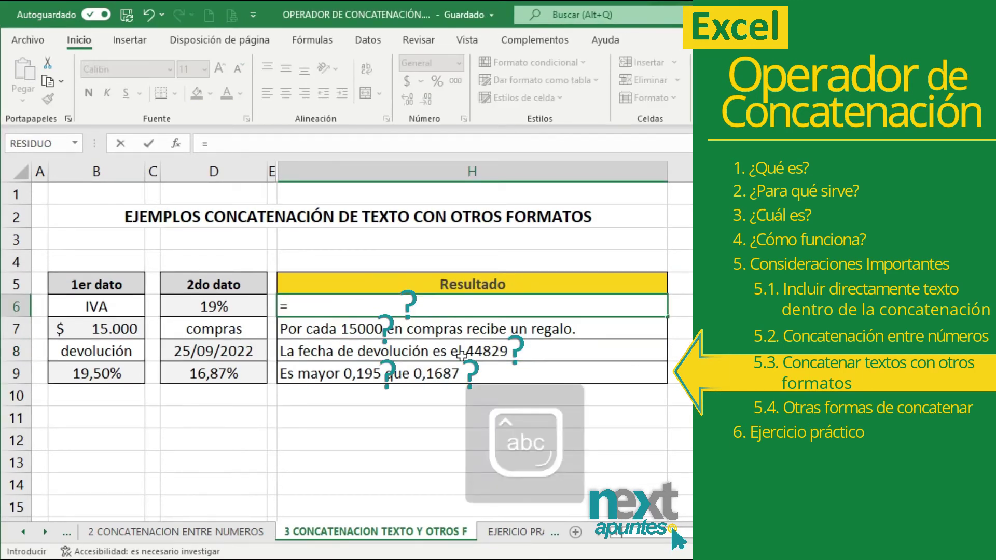
- Write the IVA sentence in H6, showing D6 as 19% via TEXTO with format "0%"
text("El "&)
click(133, 307)
text(&" es)
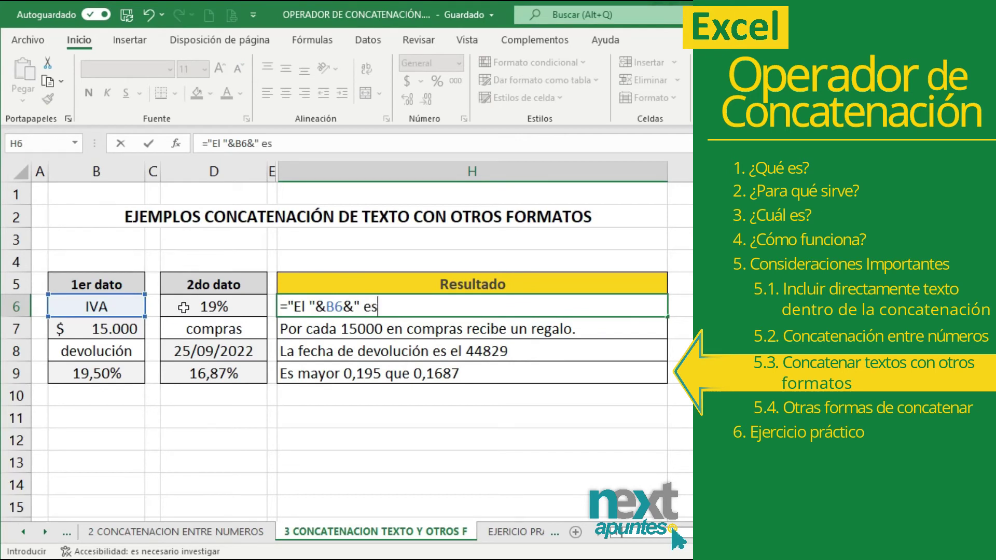
text( del "&TEXTO()
click(200, 306)
text(;"0)
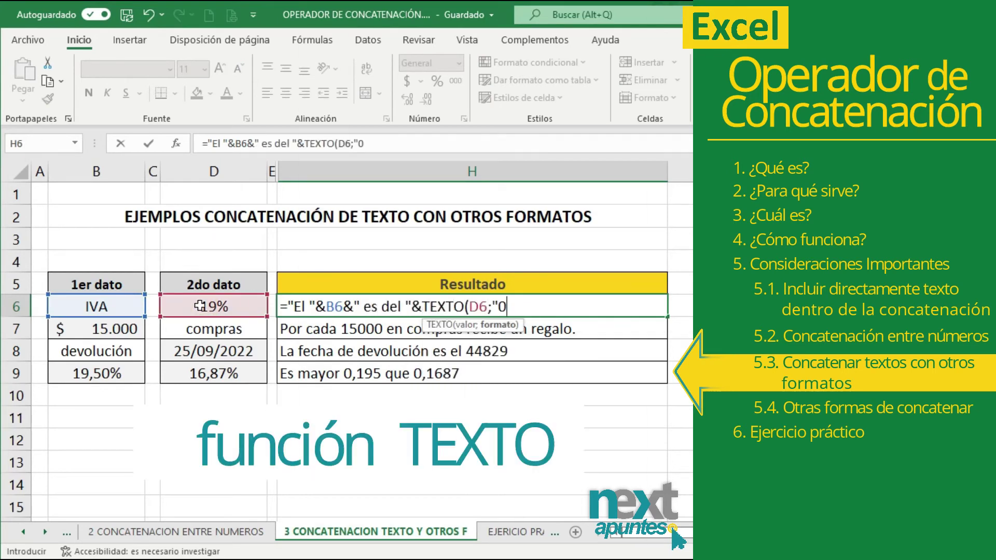
text(%"))
key(Return)
- Write the gift sentence in H7, showing B7 as $ 15.000 with format "$ #.###"
text(="Por cada)
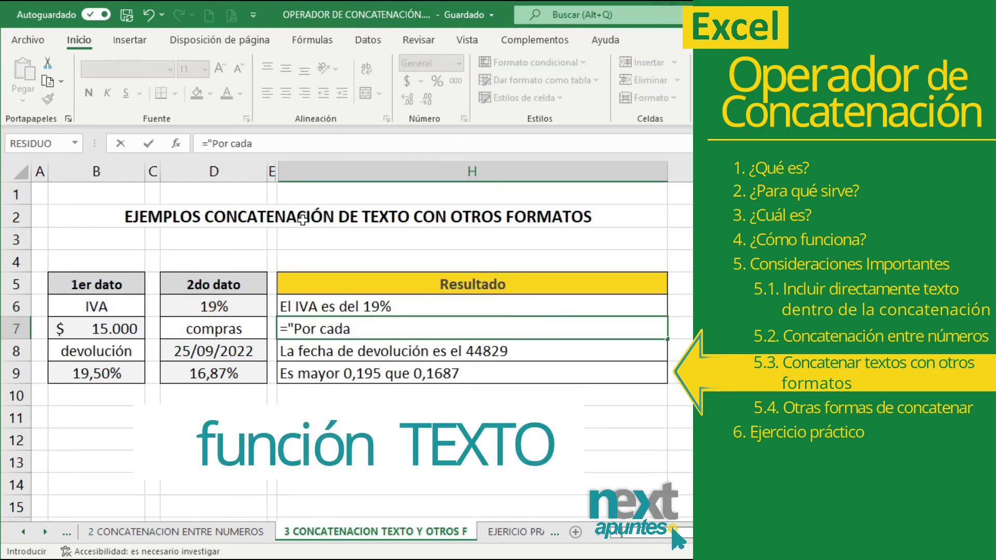
text( "&TEXTO()
click(89, 330)
text(;"$ )
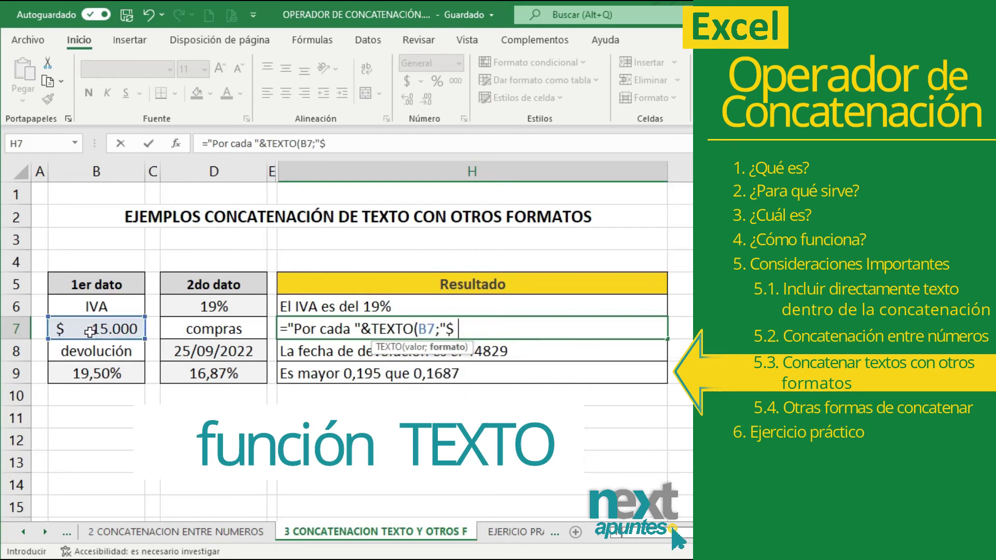
text(#.###")&" )
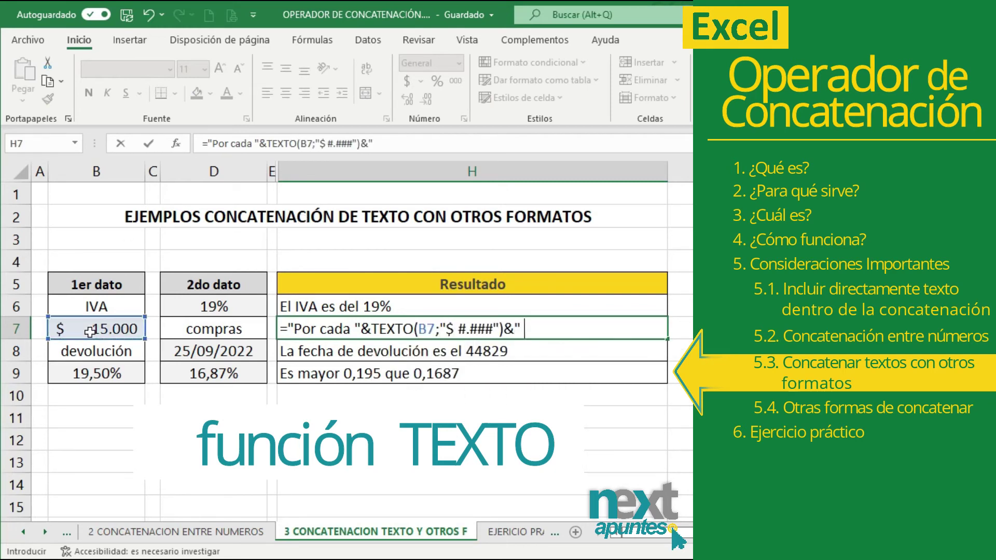
text(en "&)
click(199, 330)
text(&" recibe un regalo.)
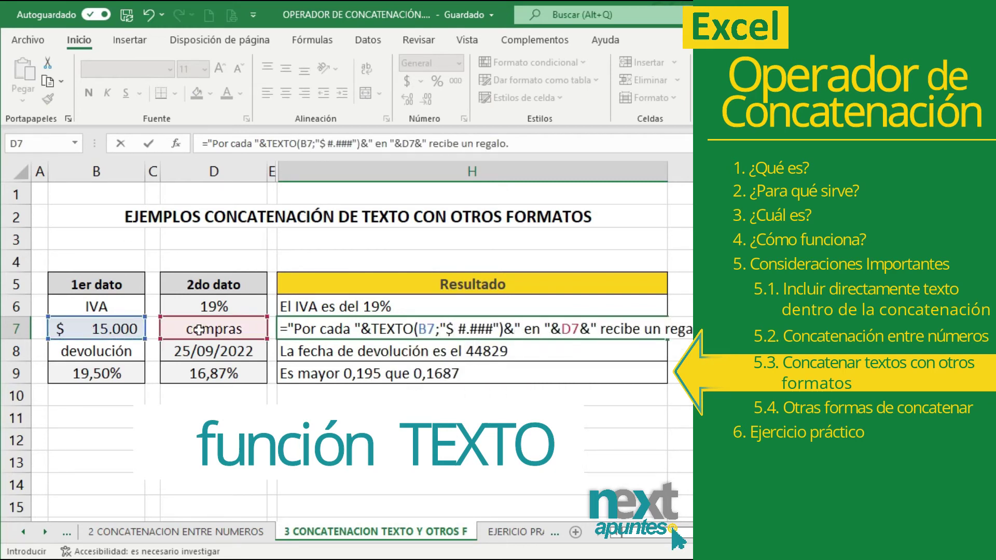
key(Return)
- Write the devolución deadline sentence in H8, showing D8 as 25/09/2022 with "DD/MM/YYYY"
text(="La fecha límite de ")
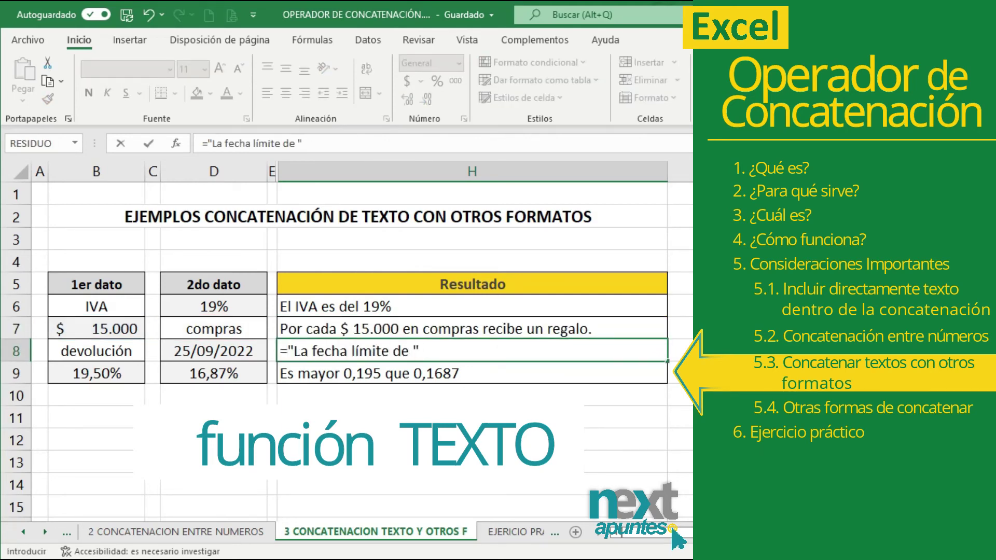
text(&)
click(96, 351)
text(&" es el "&TEXTO()
click(214, 351)
text(;"D)
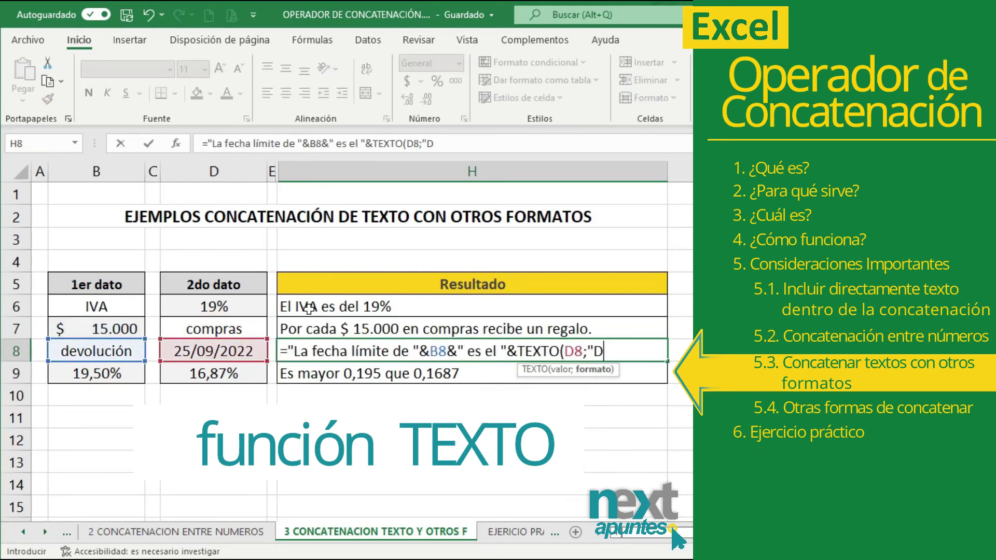
text(D/MM/YYYY"))
key(Return)
- Write the comparison sentence in H9: 19,50% versus 16,87%, both formatted "0,00%"
text(="Es )
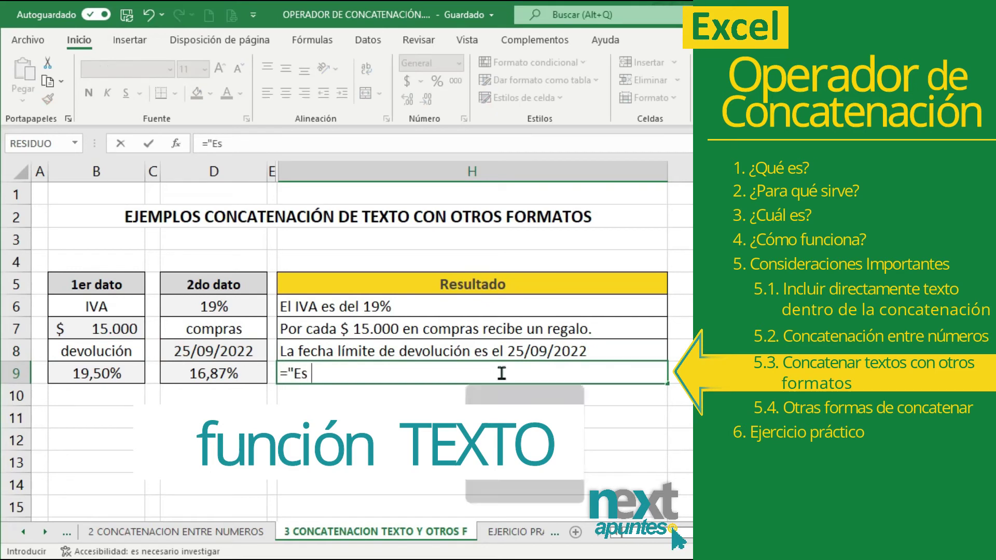
text(mayor "&TEXTO()
click(96, 373)
text(;"0,00%"))
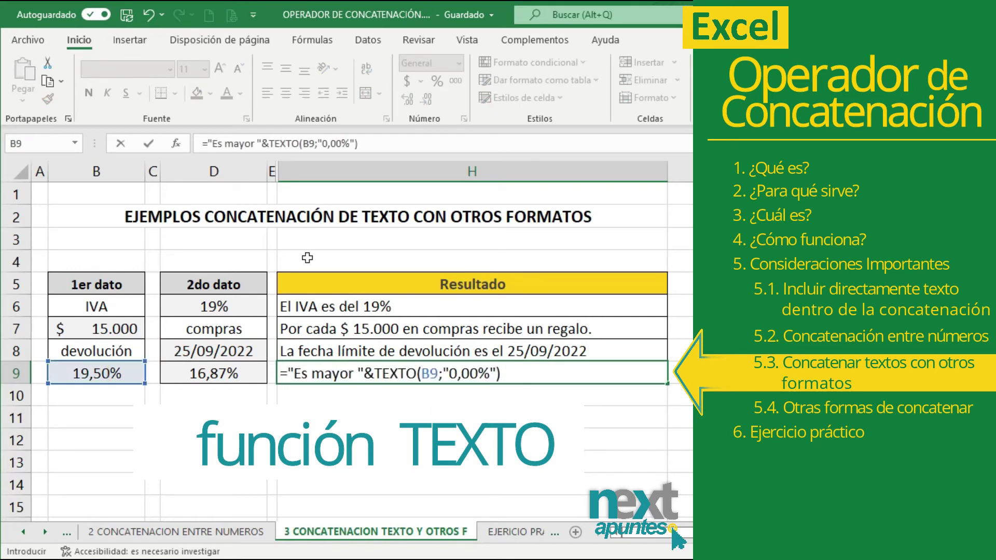
text(&" que "&TEXTO()
click(206, 374)
text(;")
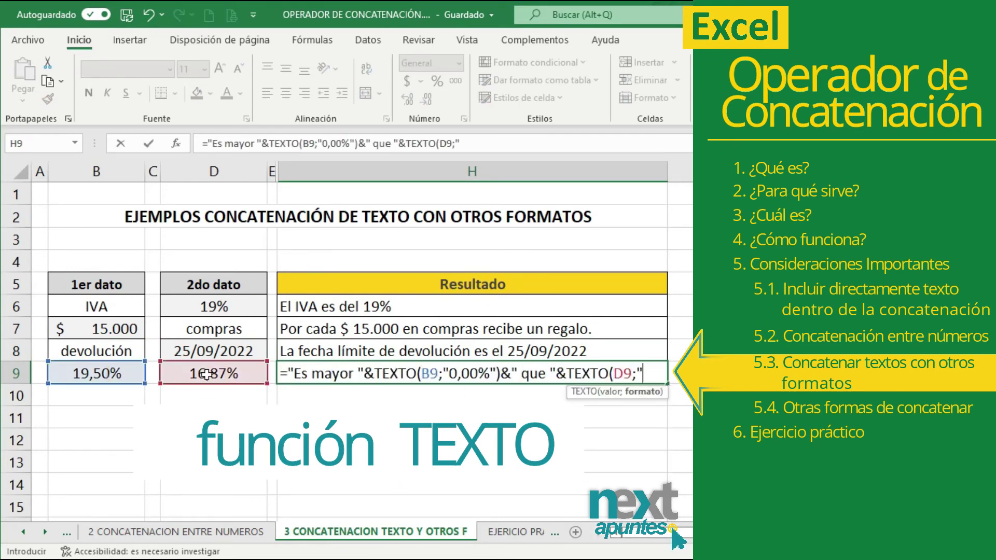
text(0,00%"))
key(Return)
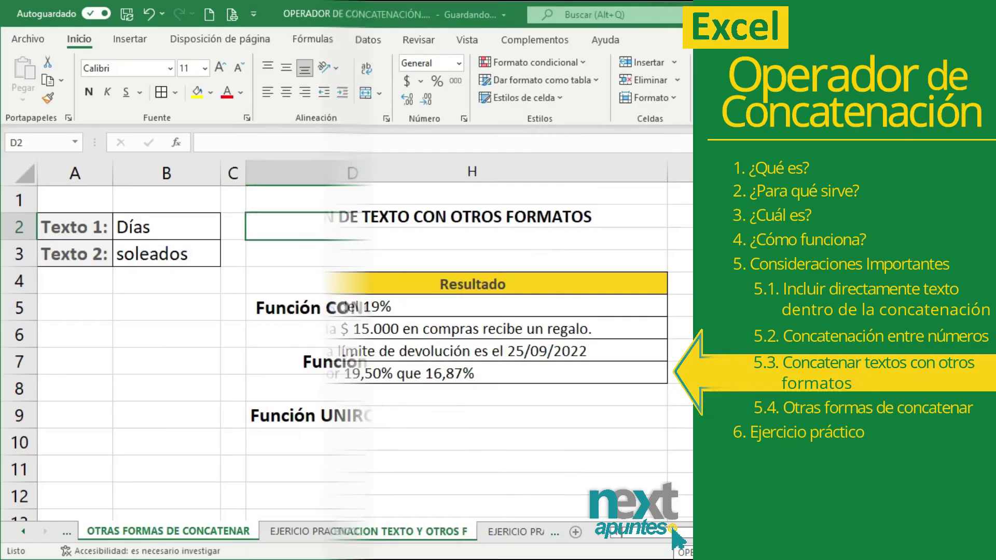
- In E5, join Días and soleados from B2 and B3 with =CONCATENAR(B2;" ";B3)
click(499, 305)
text(=CONCA)
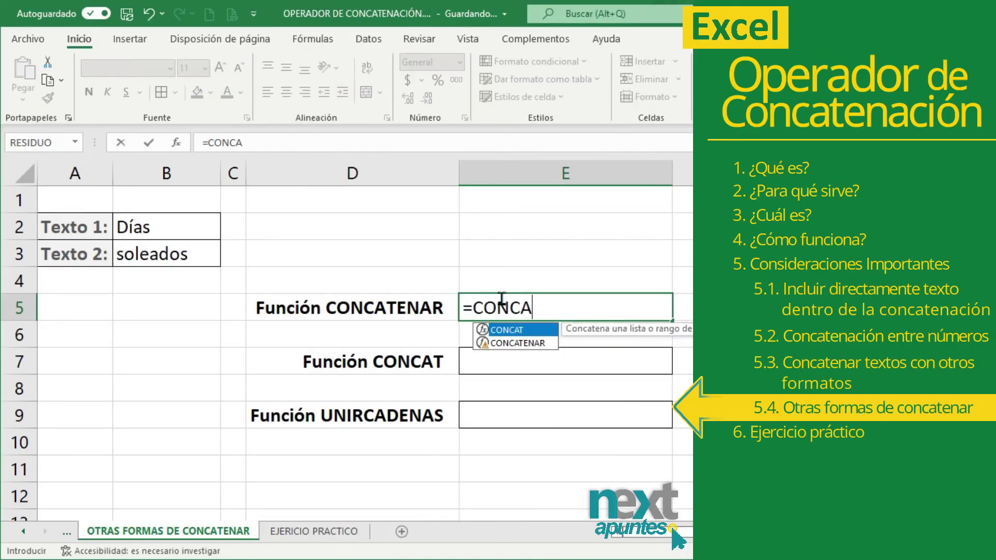
key(Down)
key(Tab)
click(165, 226)
text(;" ")
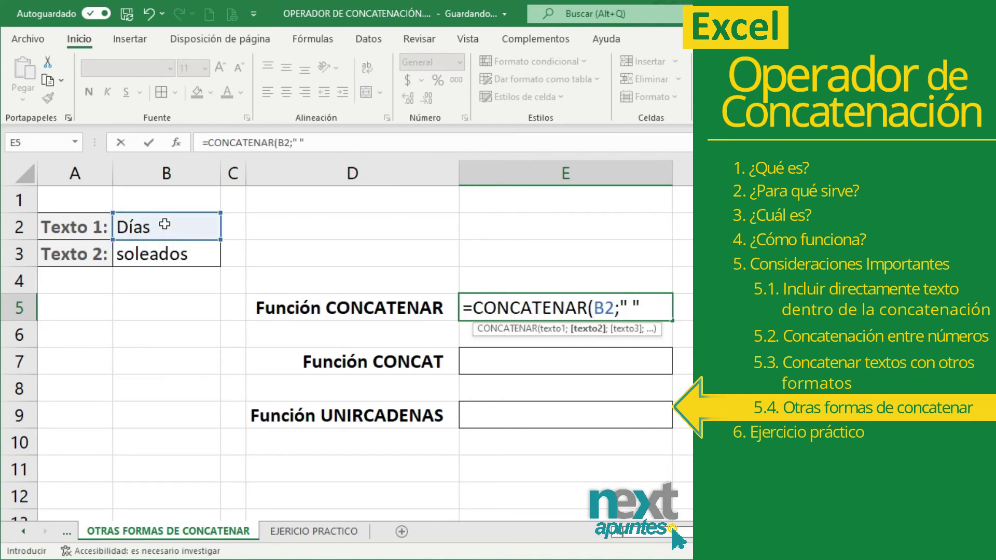
text(;)
click(165, 254)
text())
key(Return)
key(Return)
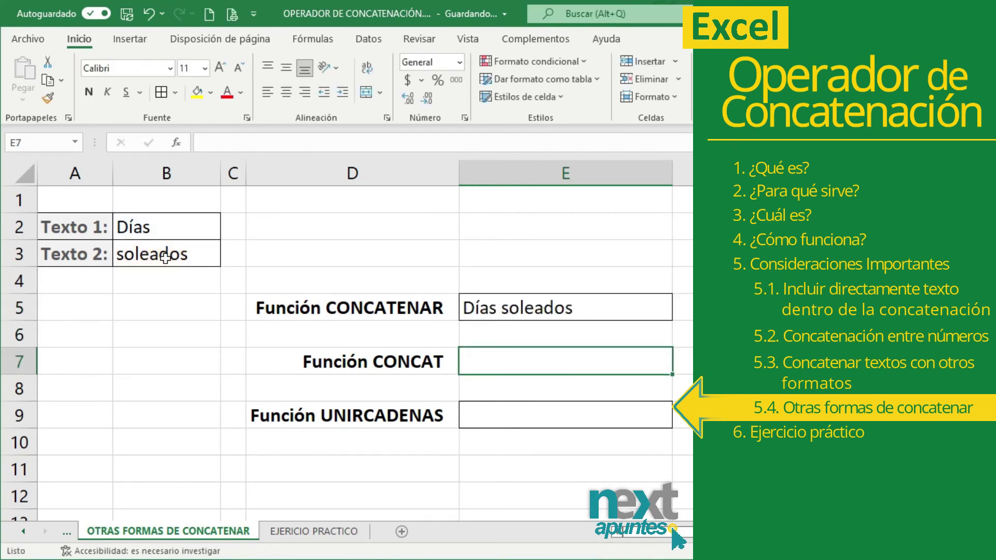
- Join B2 and B3 with a space using a CONCAT formula
text(=CONCA)
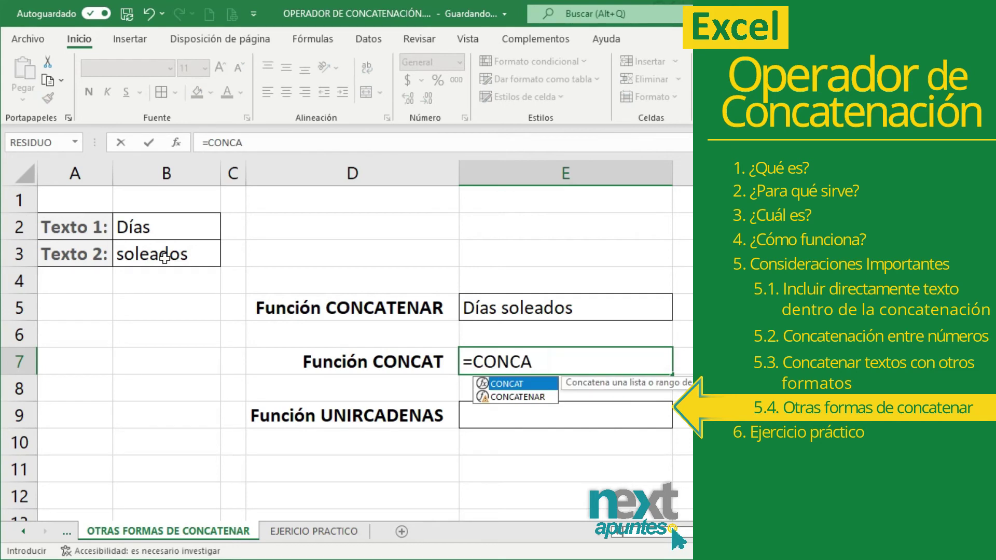
key(Tab)
click(127, 227)
text(;" ";)
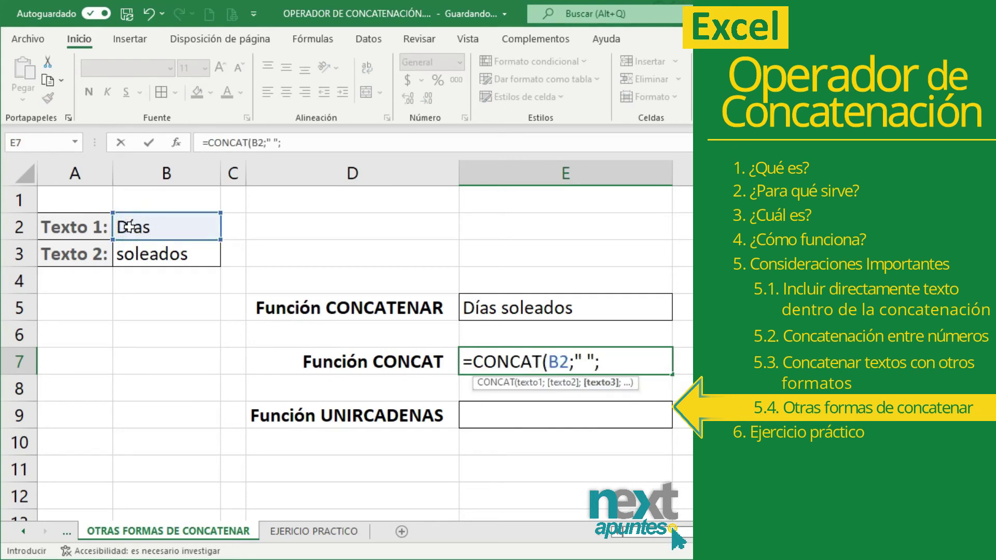
click(140, 254)
key(Return)
key(Return)
- Enter =UNIRCADENAS(" ";VERDADERO;B2:B3) to get Días soleados, then review the example formulas
text(=UNIRCA)
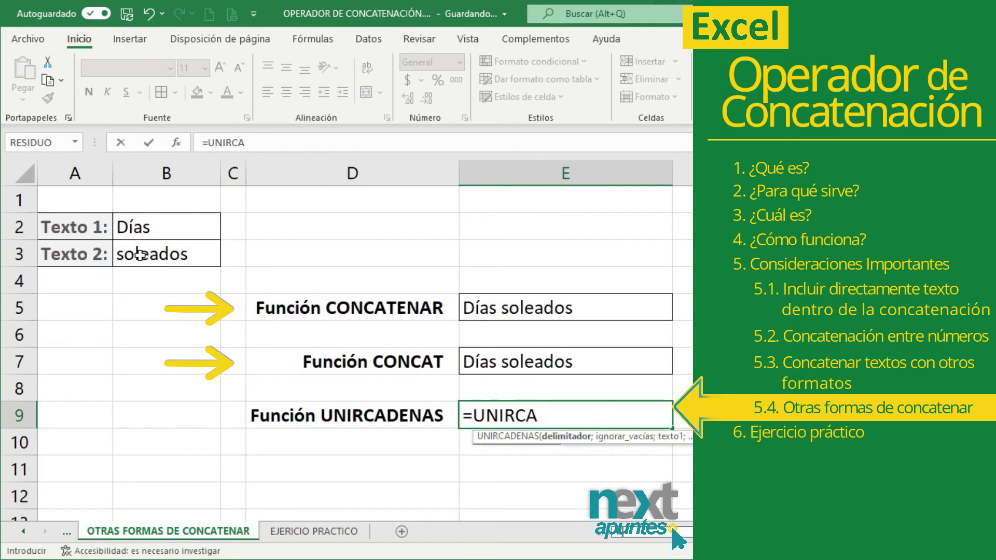
key(Tab)
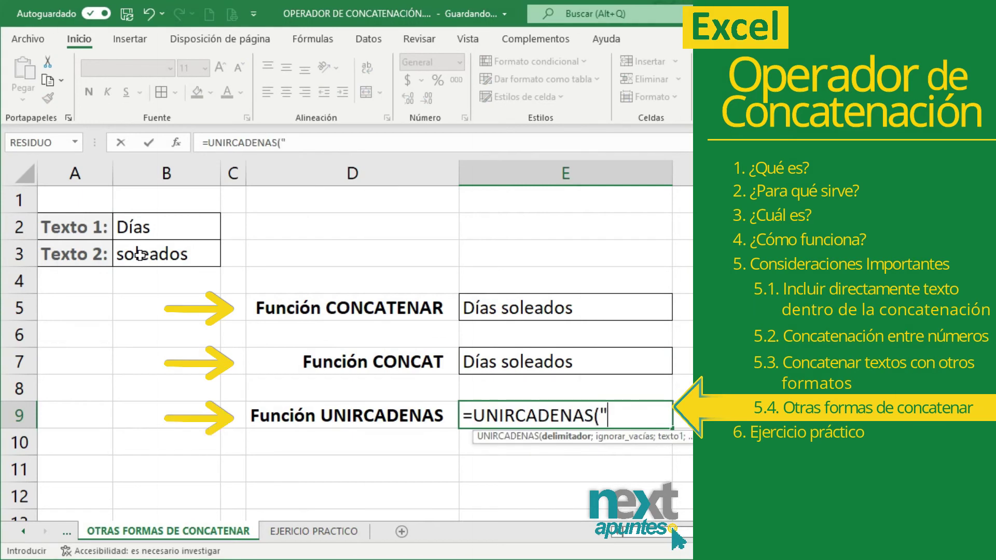
text(" ";VERDADERO;)
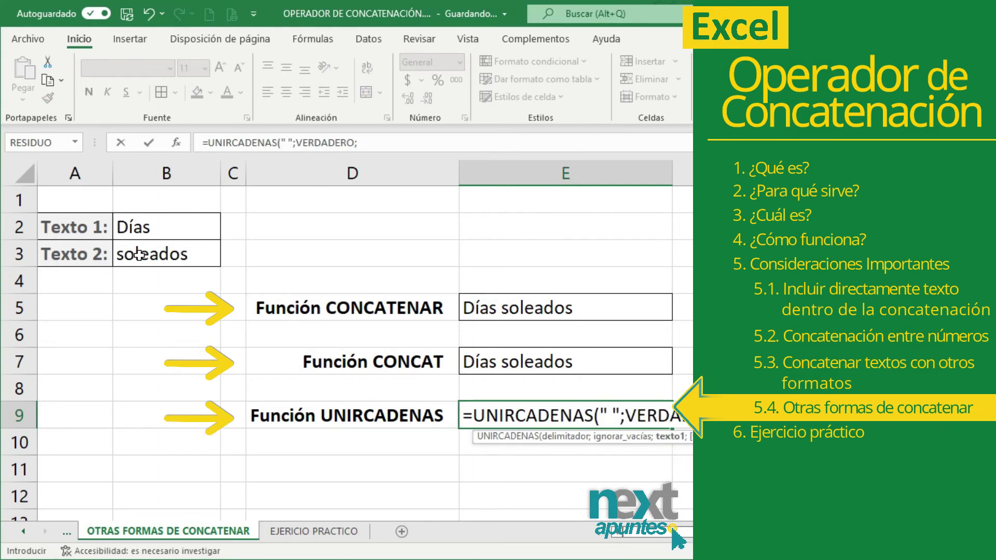
drag(132, 227, 136, 254)
text())
key(Return)
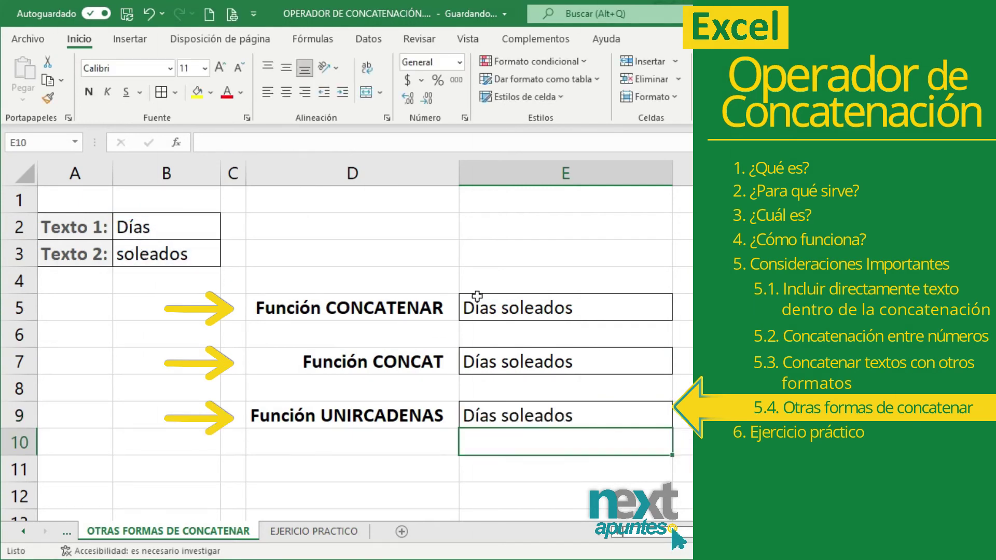
click(499, 313)
click(511, 418)
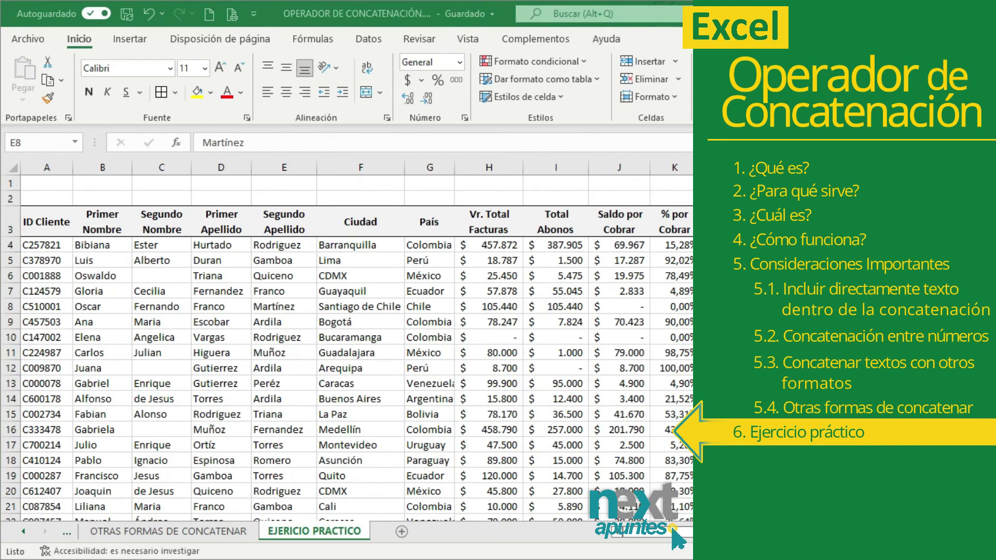
click(358, 199)
click(40, 222)
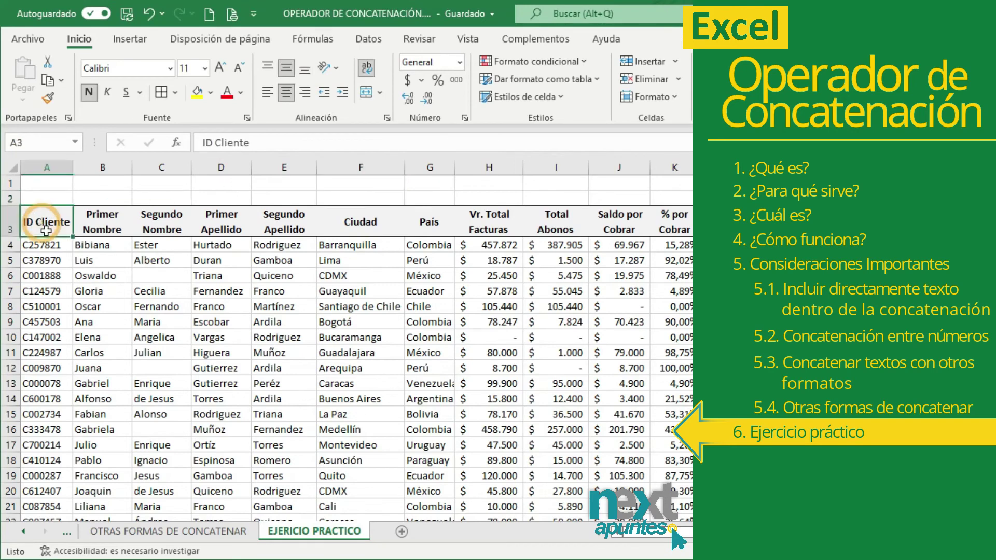
click(53, 162)
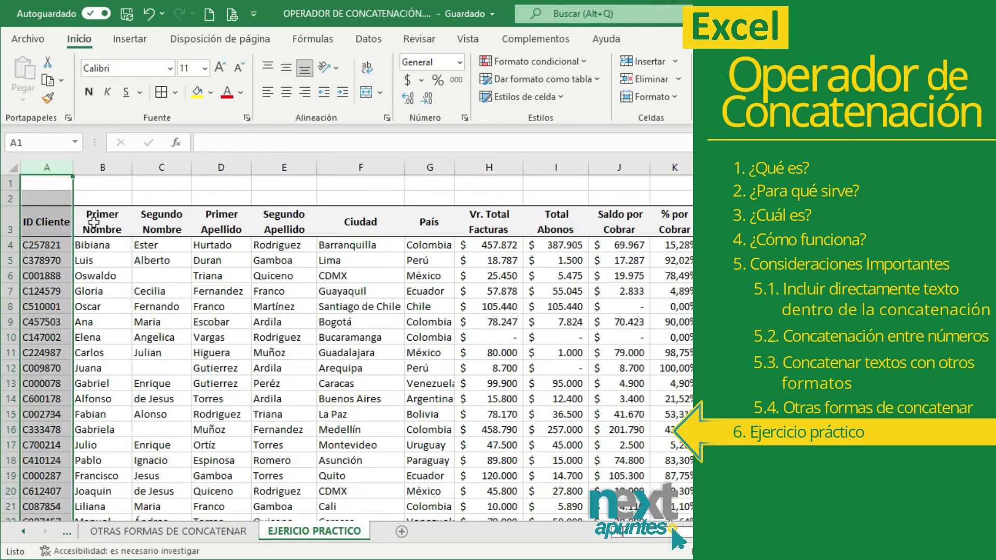
click(94, 222)
click(111, 167)
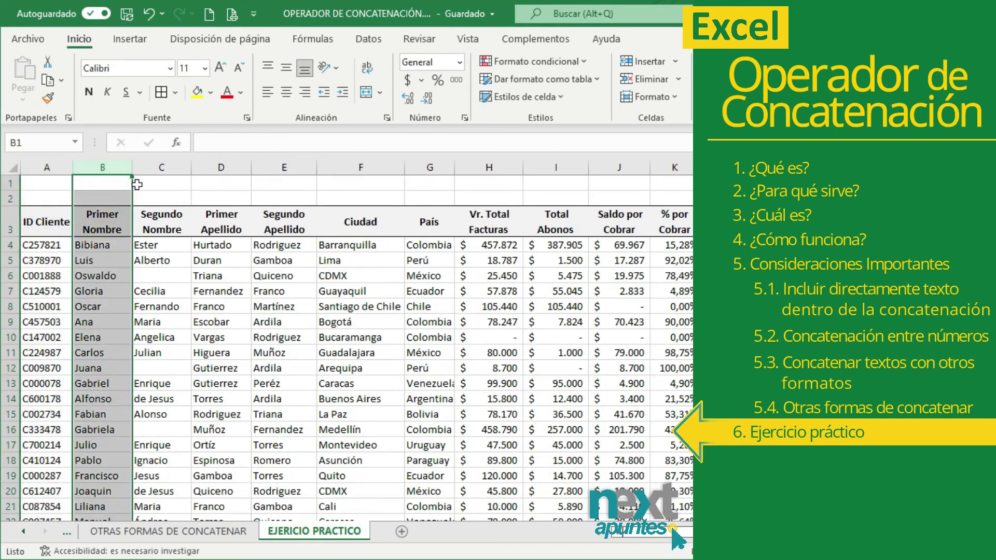
click(165, 222)
click(162, 167)
click(223, 222)
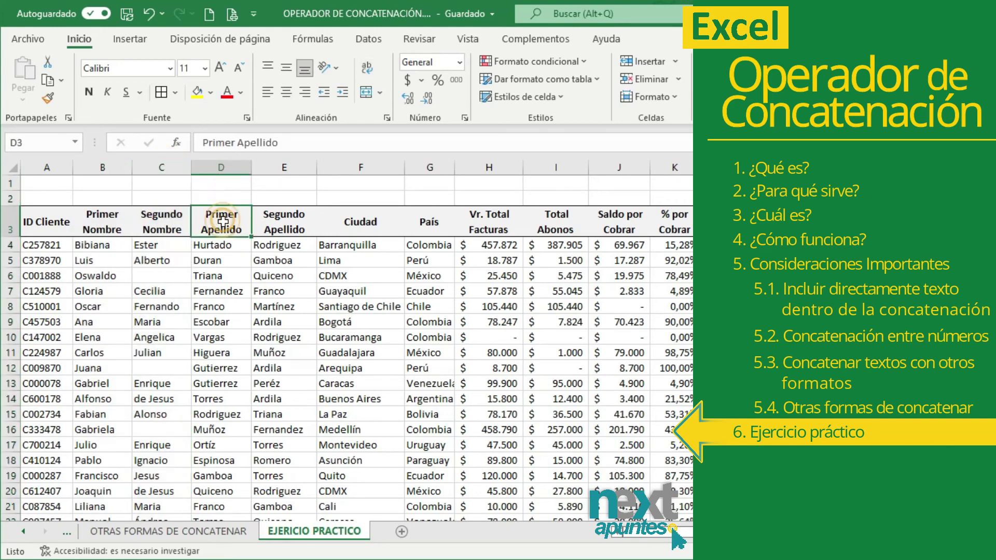
click(223, 167)
click(284, 223)
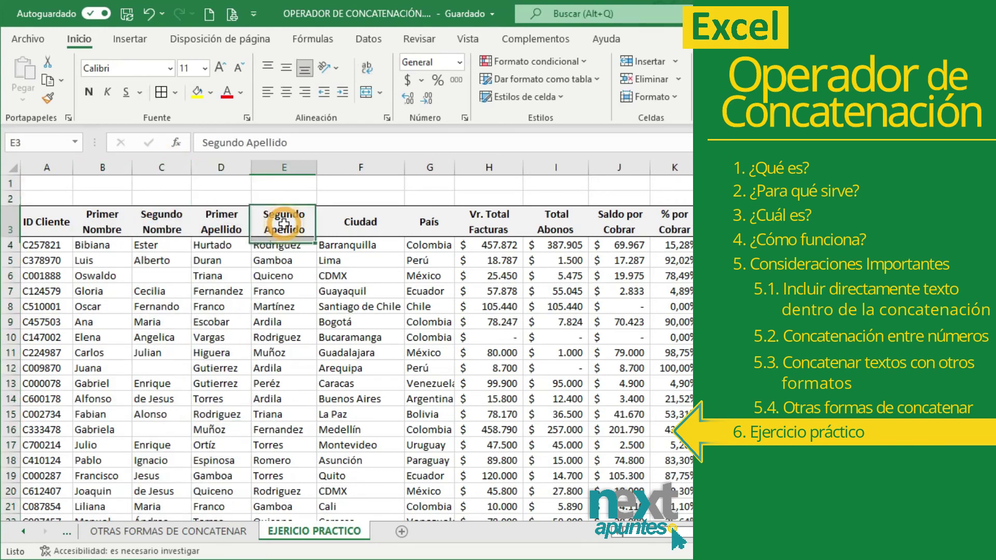
click(285, 167)
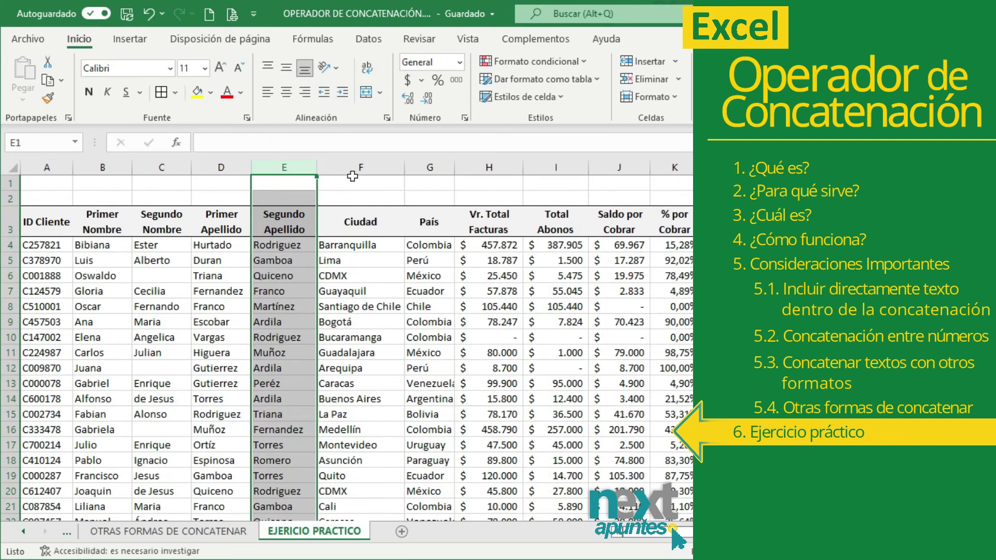
drag(359, 167, 674, 167)
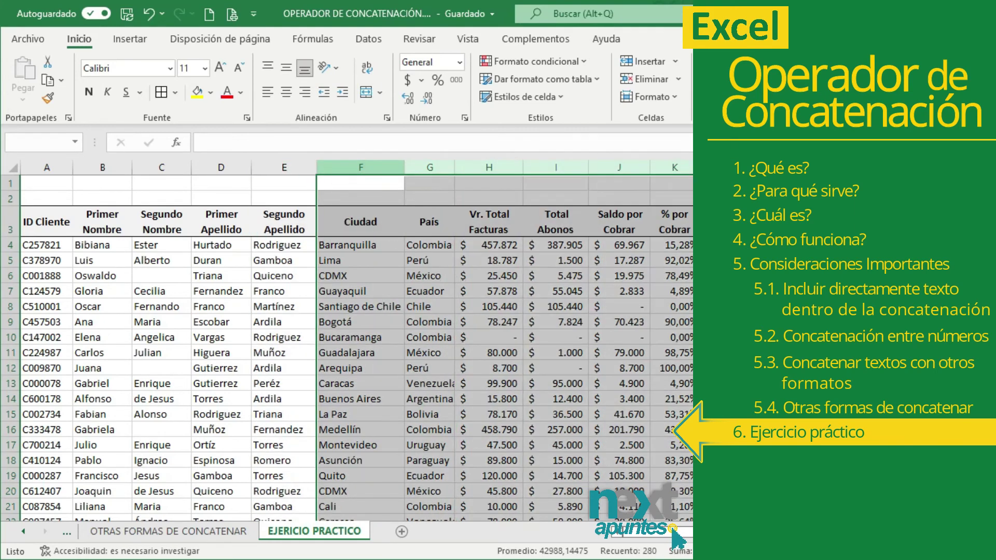
click(398, 287)
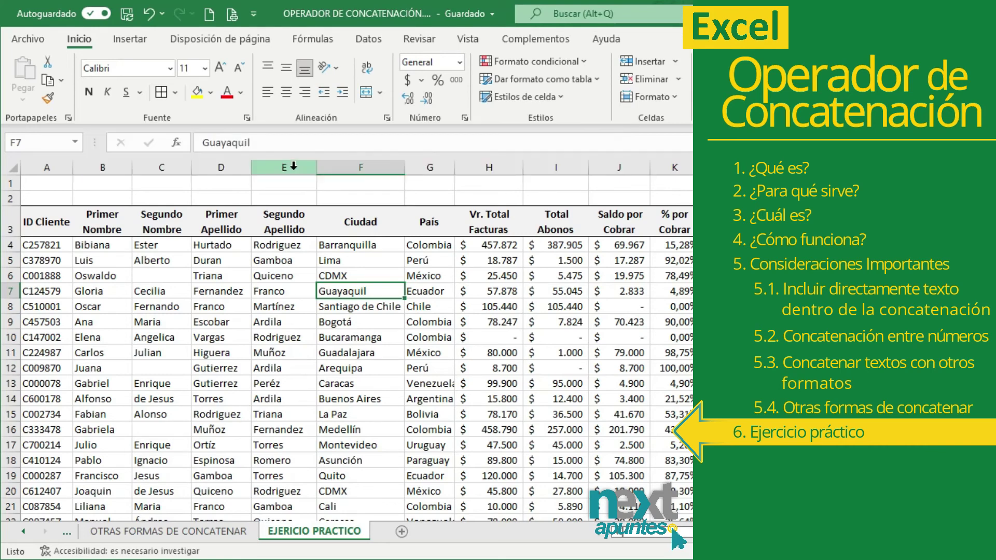
drag(295, 165, 336, 175)
click(352, 301)
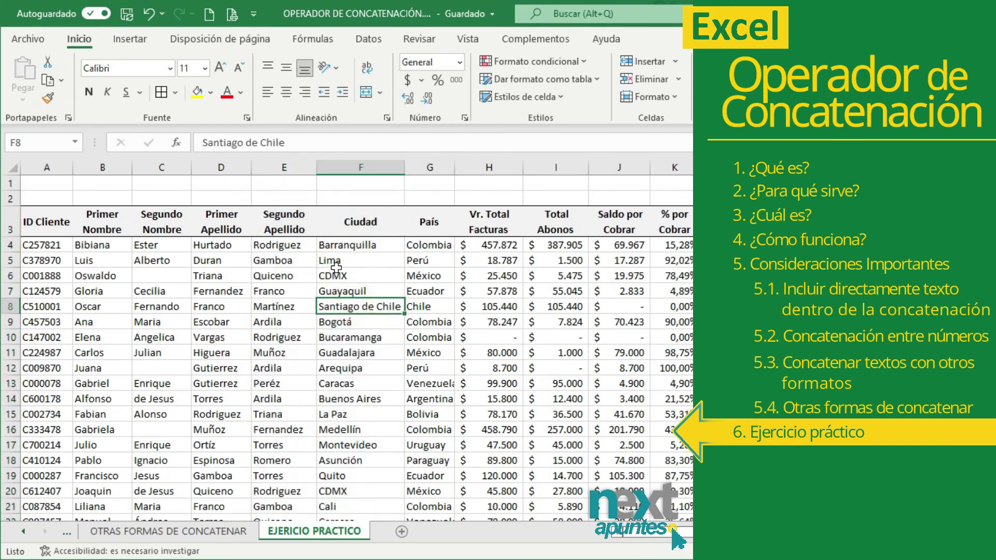
click(338, 167)
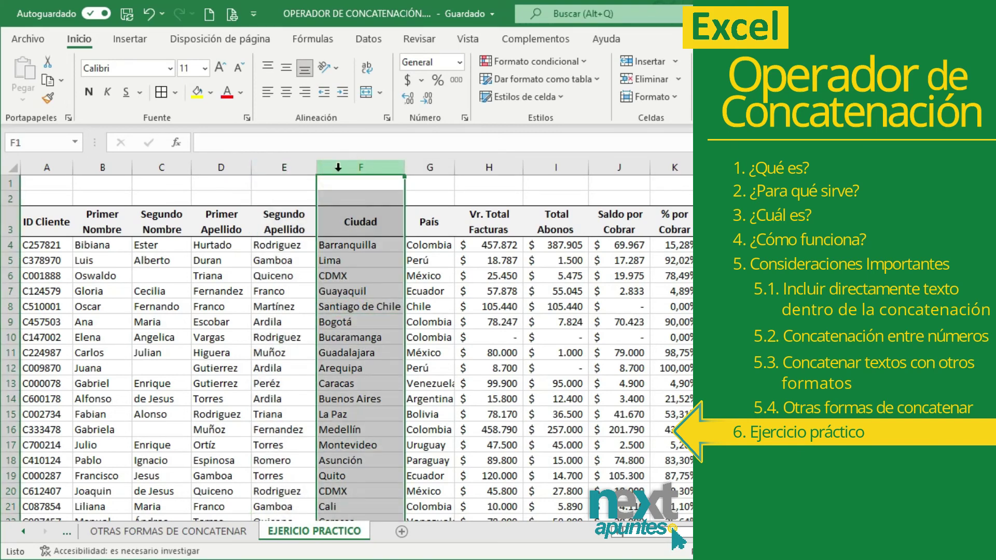
- Insert an empty column before Ciudad and widen it
right_click(339, 168)
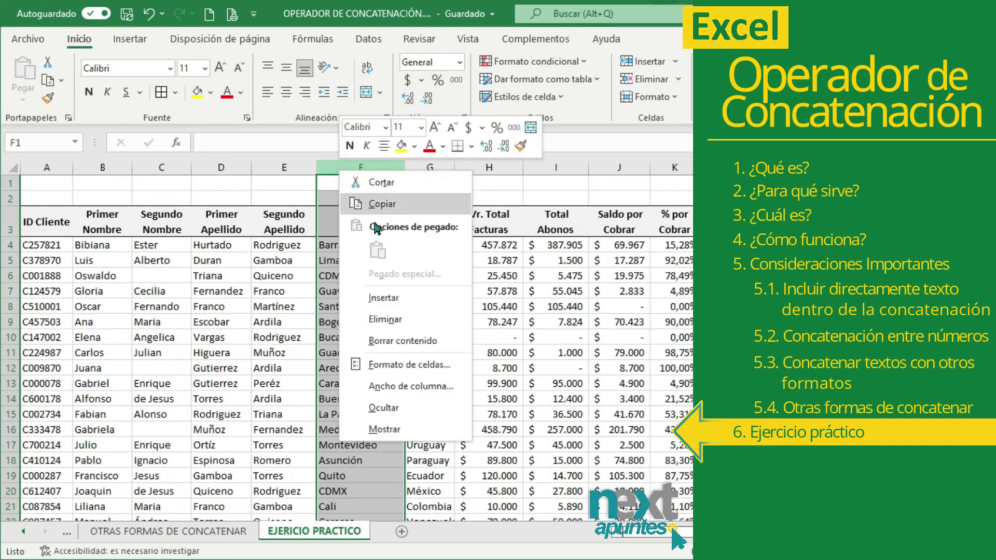
click(414, 300)
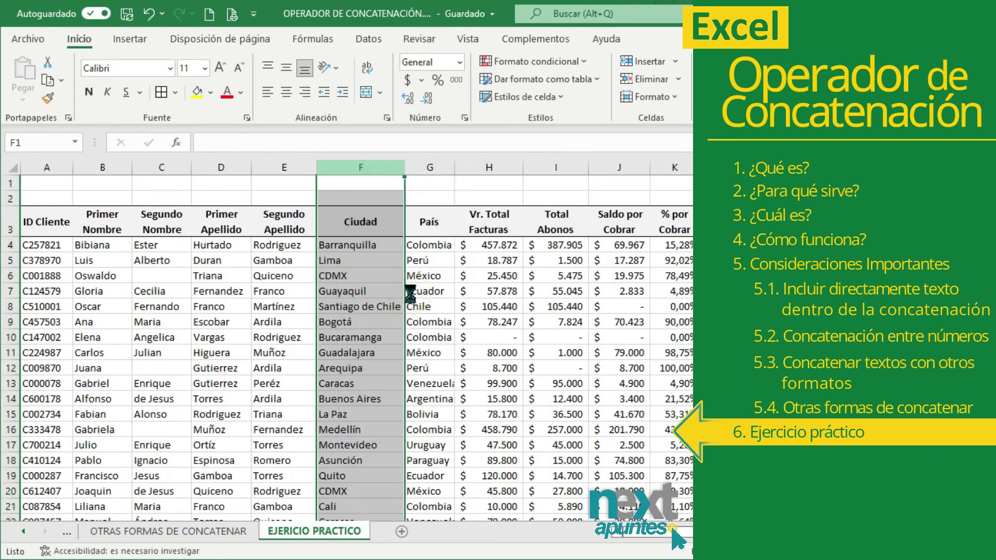
click(377, 260)
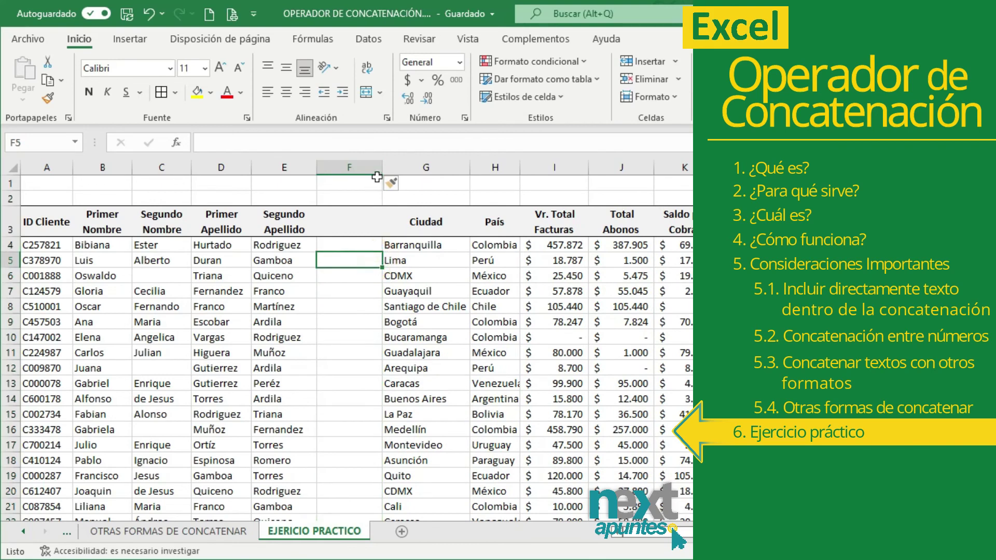
drag(423, 172, 476, 166)
click(452, 166)
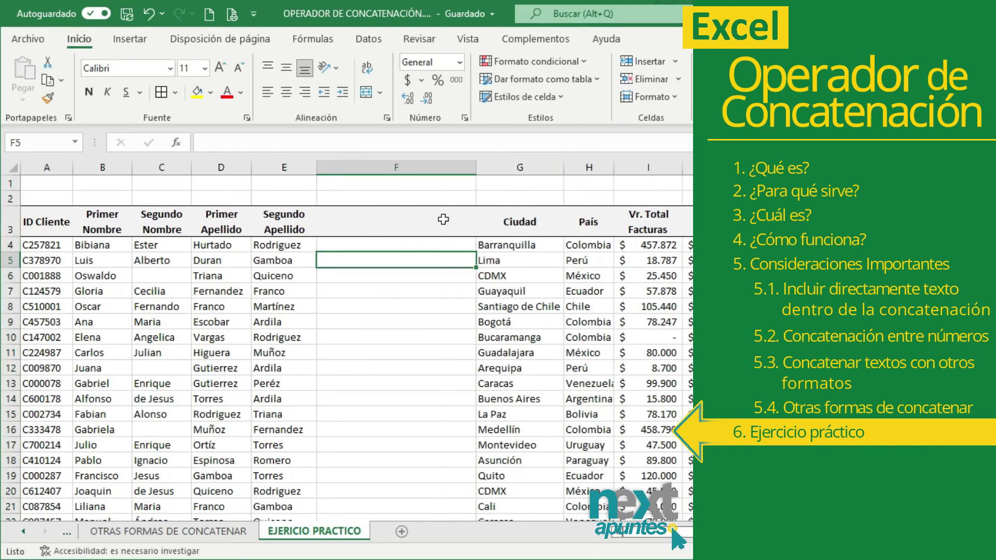
- Head the new column F with Nombre completo in F3
click(422, 220)
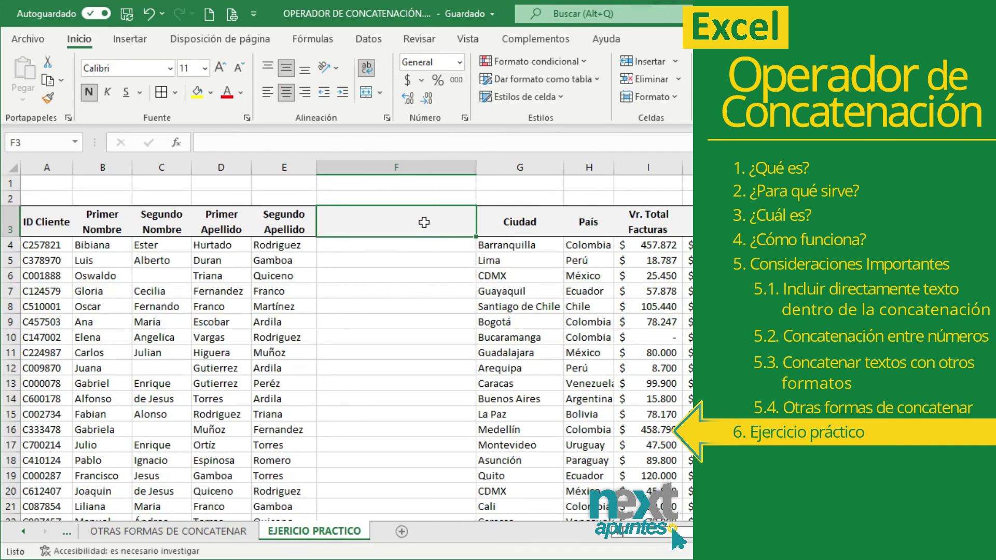
text(Nombre)
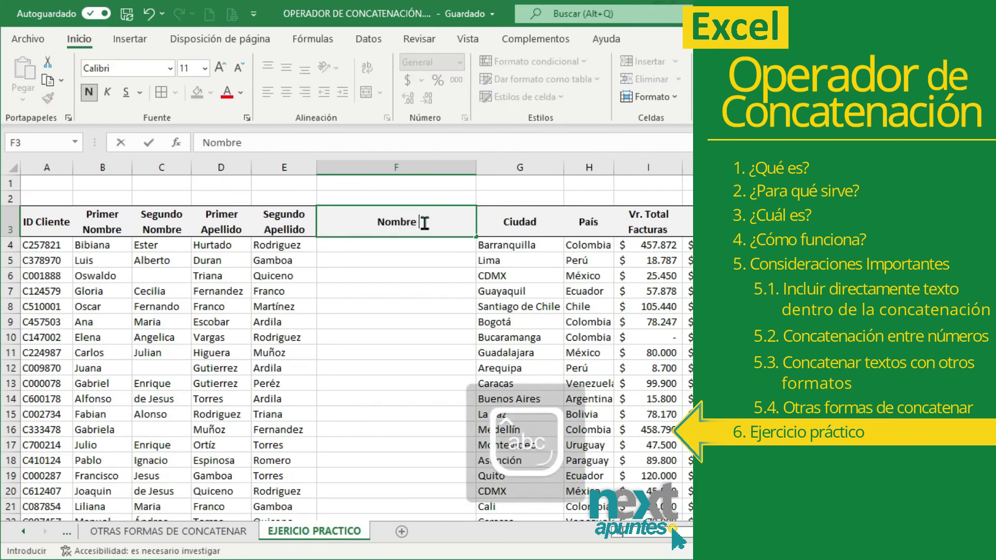
text( complet)
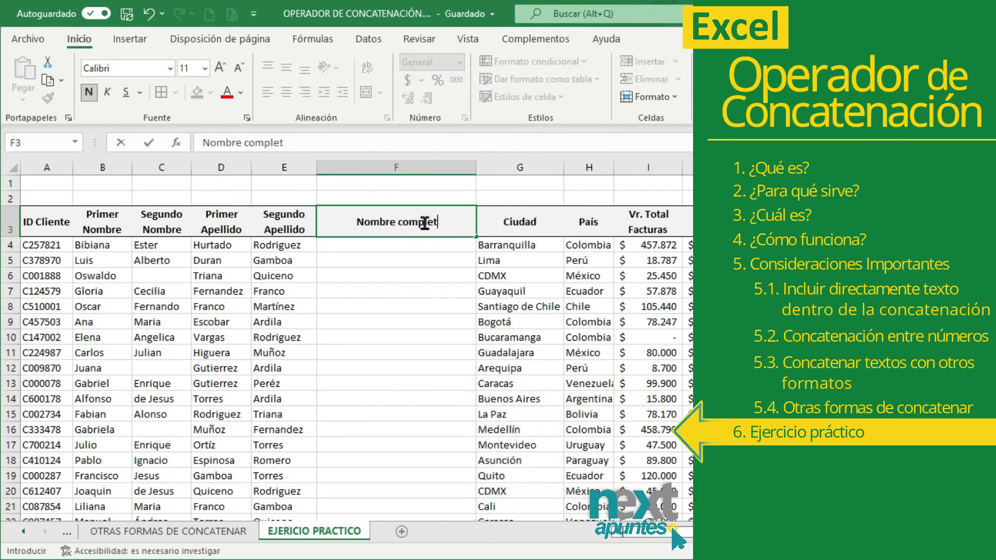
text(o)
key(Return)
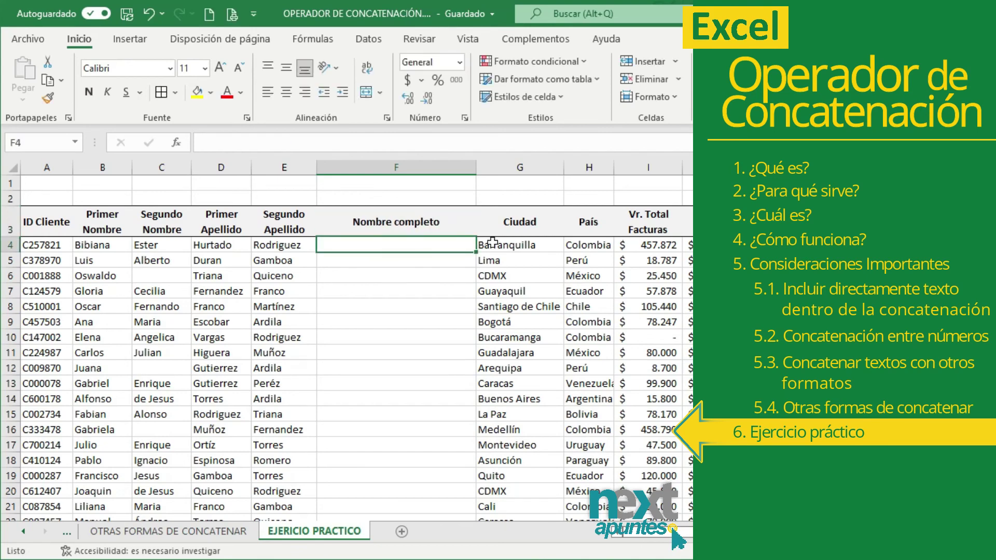
- In F4, enter =D4&" "&E4&", "&B4&" "&C4 to build surnames, comma, then first names
text(=)
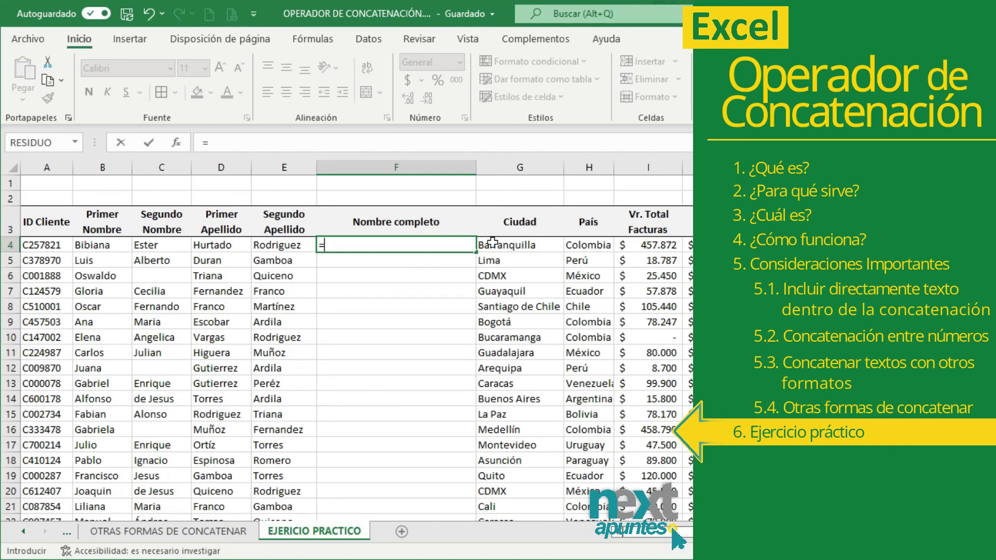
click(227, 243)
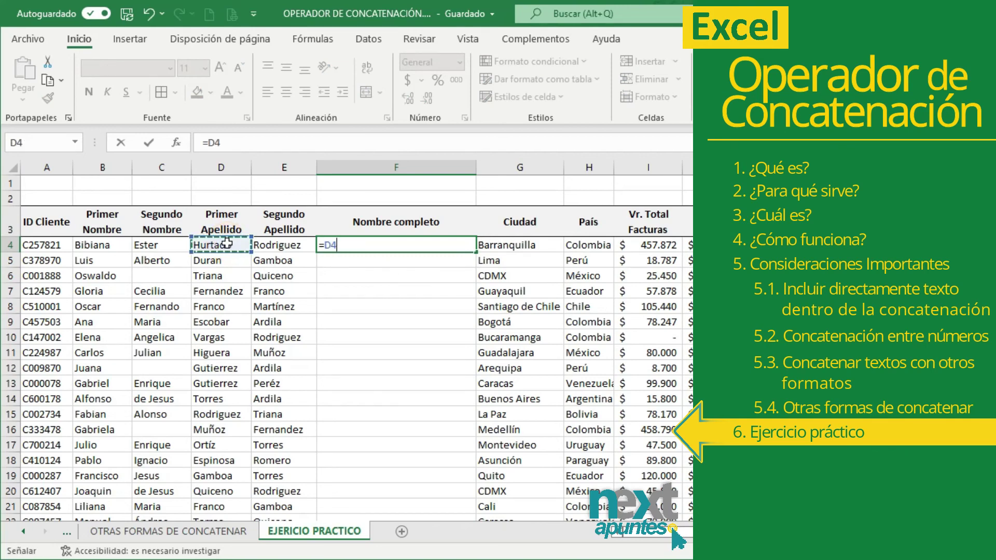
text(&" "&)
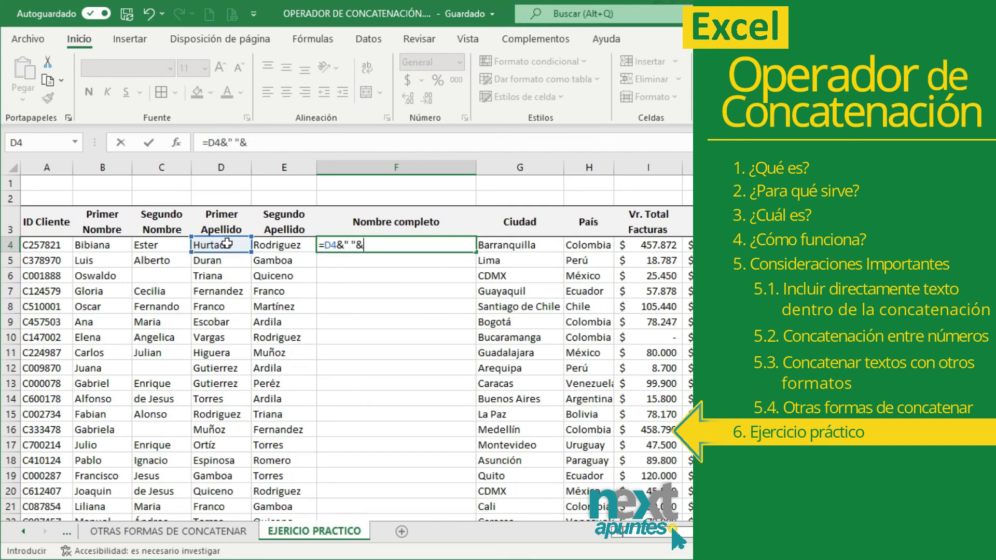
click(276, 247)
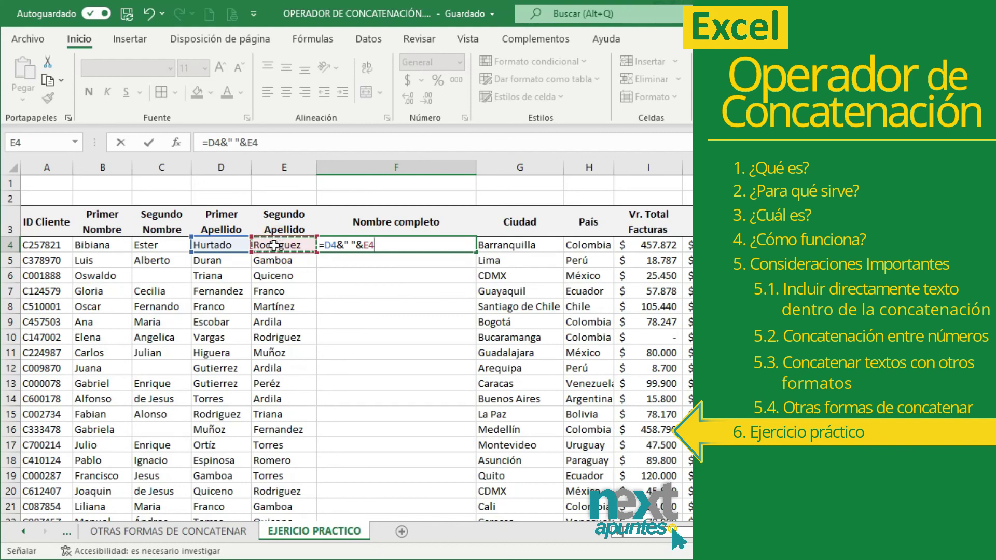
text(&)
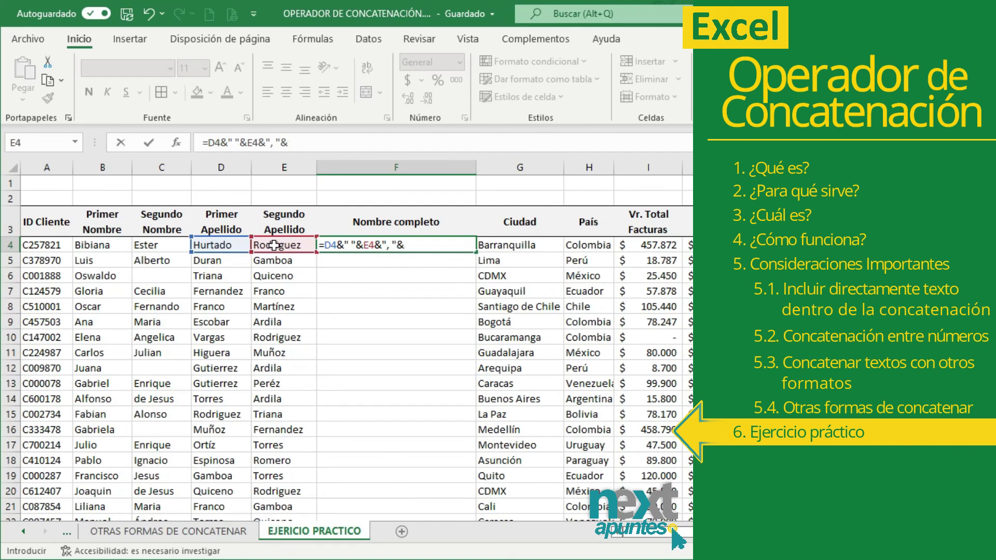
text(", "&)
click(103, 245)
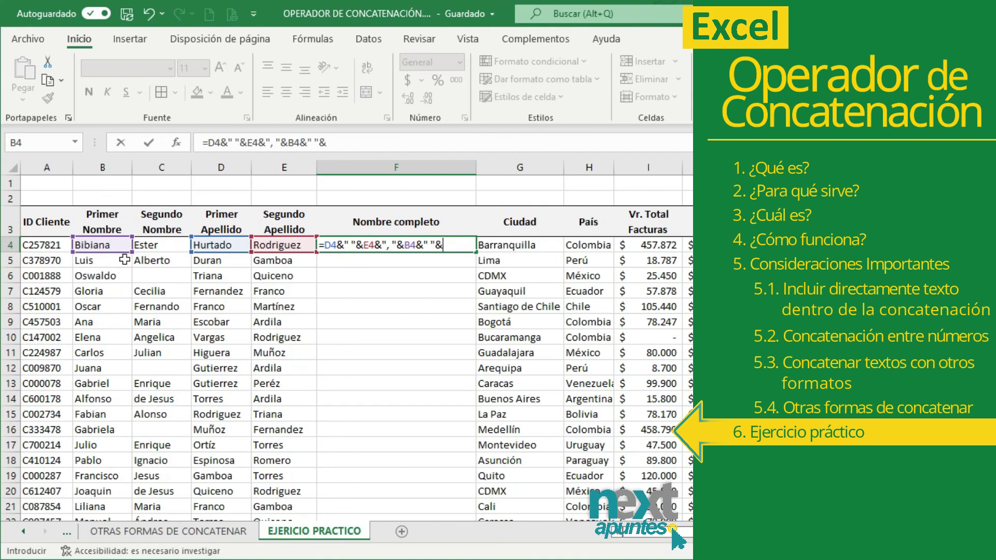
click(148, 244)
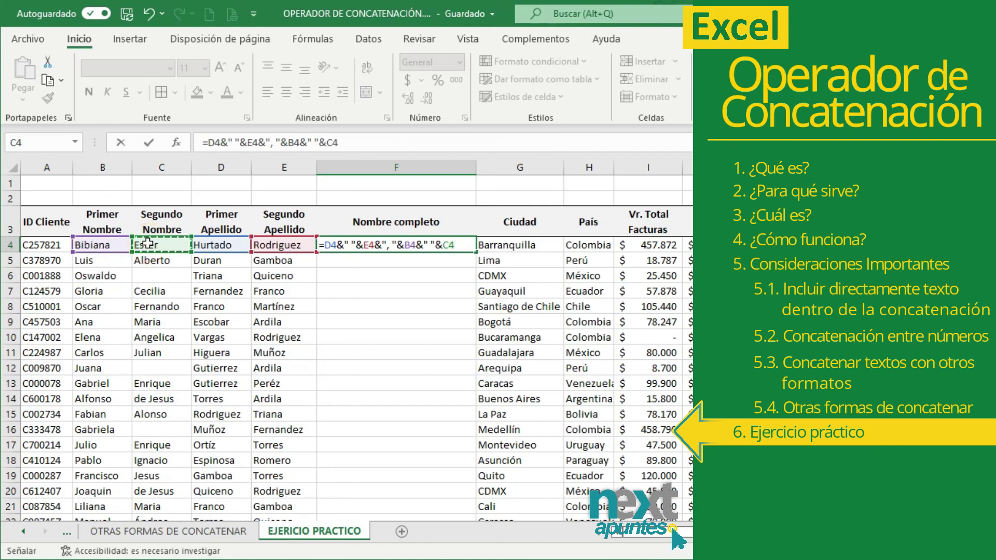
key(Return)
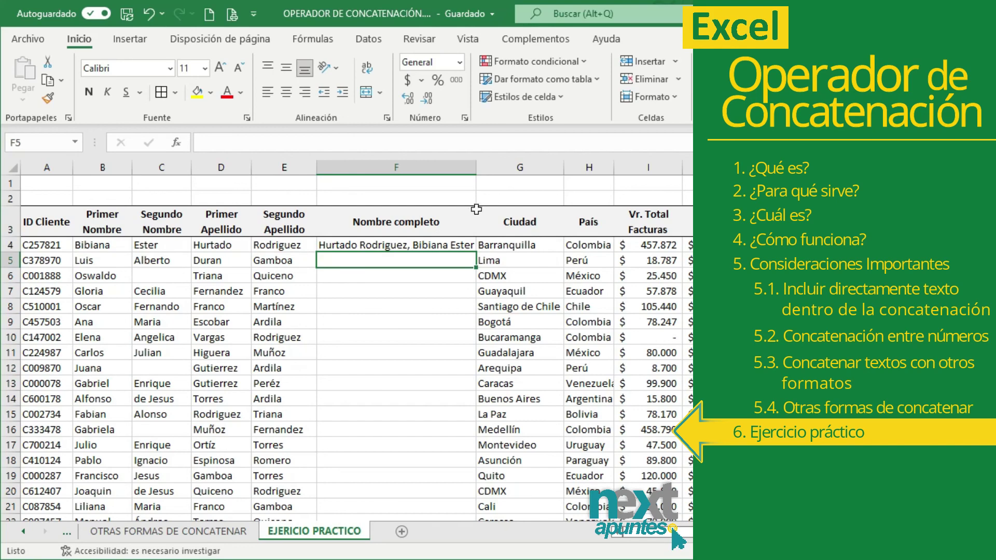
- Widen the Nombre completo column and fill the formula down for every client
drag(470, 167, 486, 219)
click(496, 272)
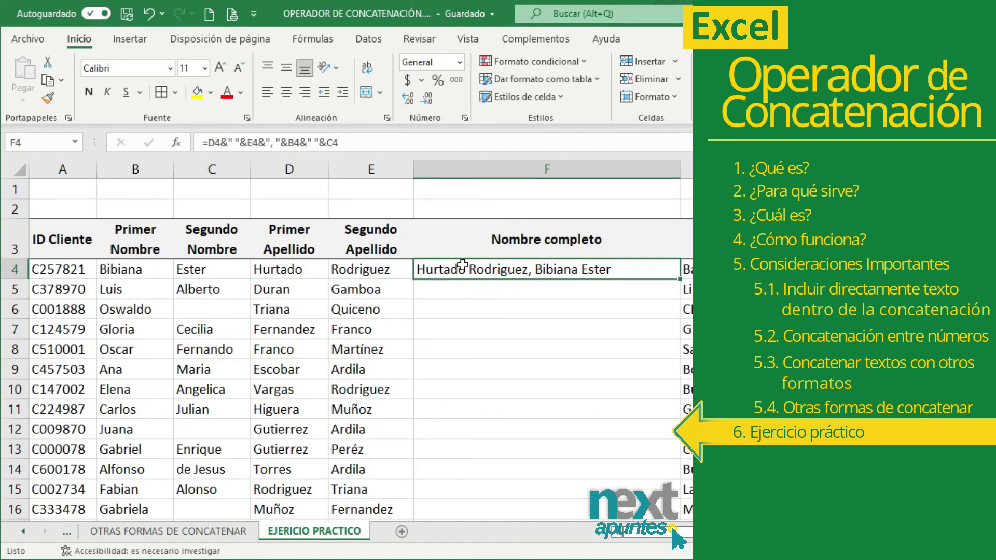
drag(679, 280, 643, 490)
scroll(630, 420, up, 9)
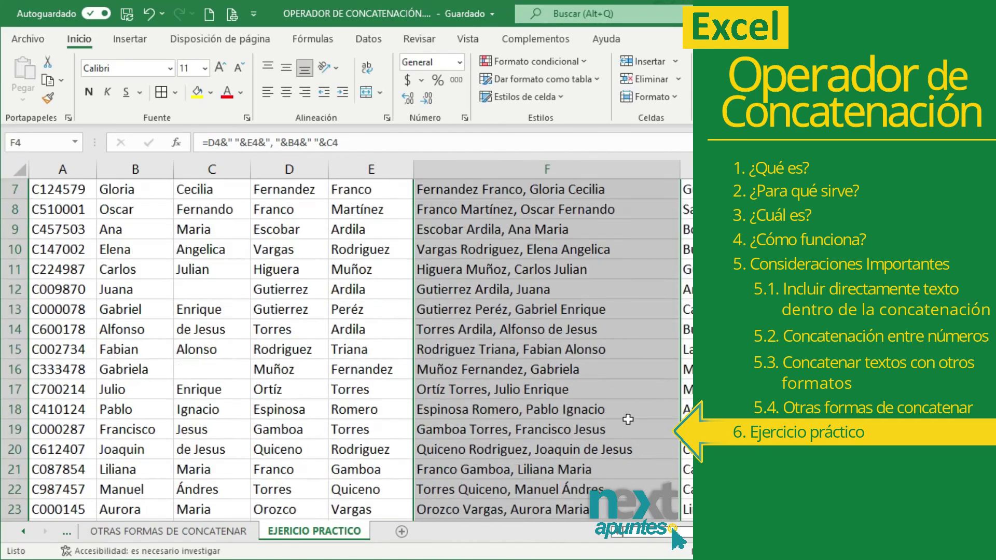